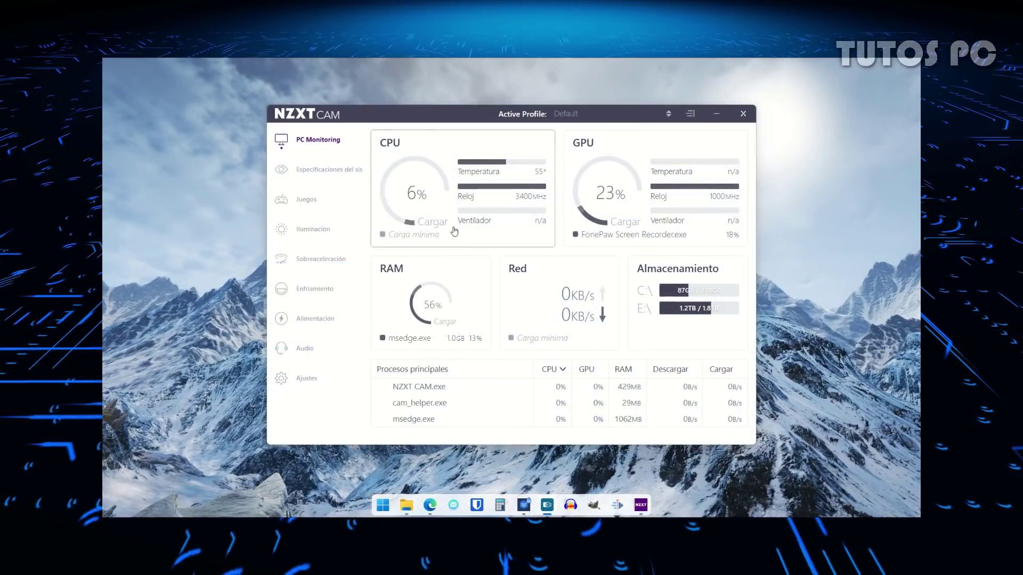
# Examine the CPU's load, temperature and clock details, and the details of both GPUs in the PC monitoring overview
pyautogui.click(455, 230)
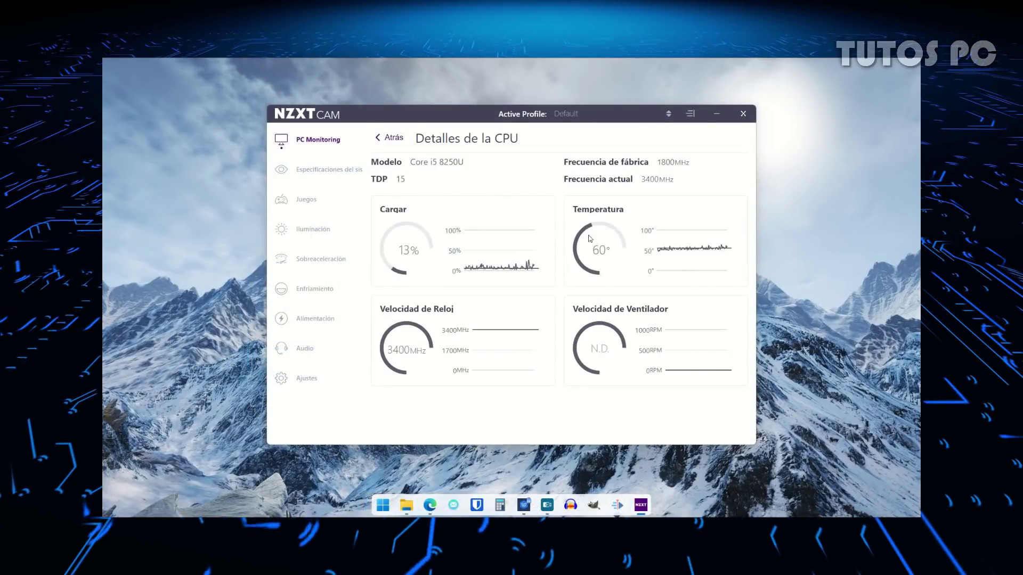
pyautogui.moveTo(677, 249)
pyautogui.moveTo(519, 261)
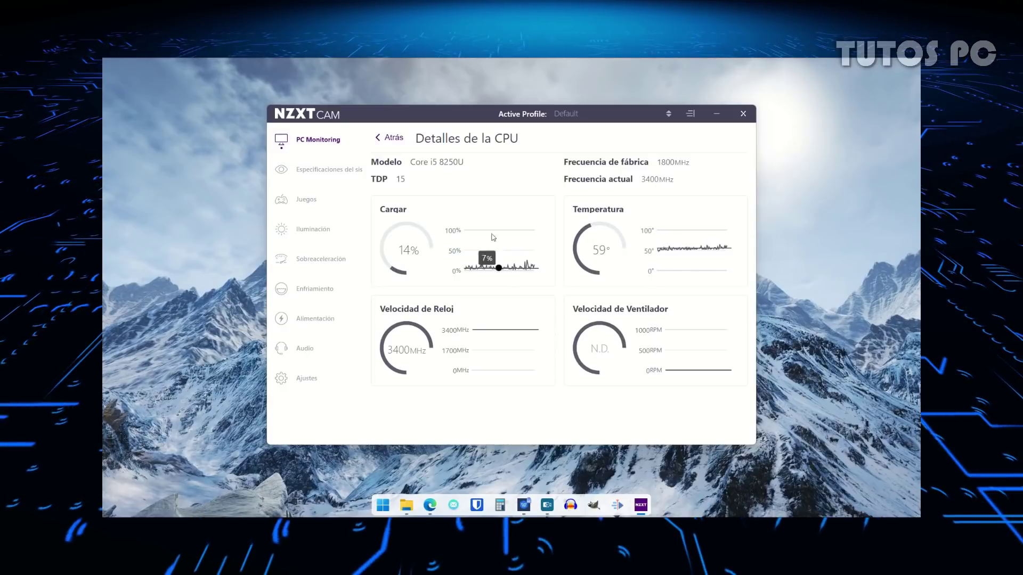
pyautogui.click(380, 140)
pyautogui.click(644, 201)
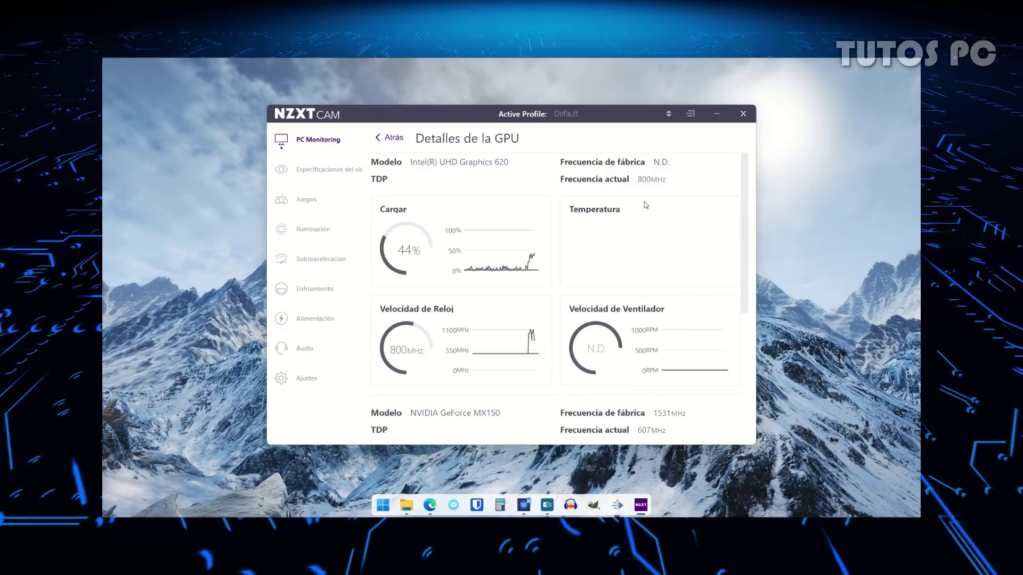
pyautogui.scroll(-4, 559, 234)
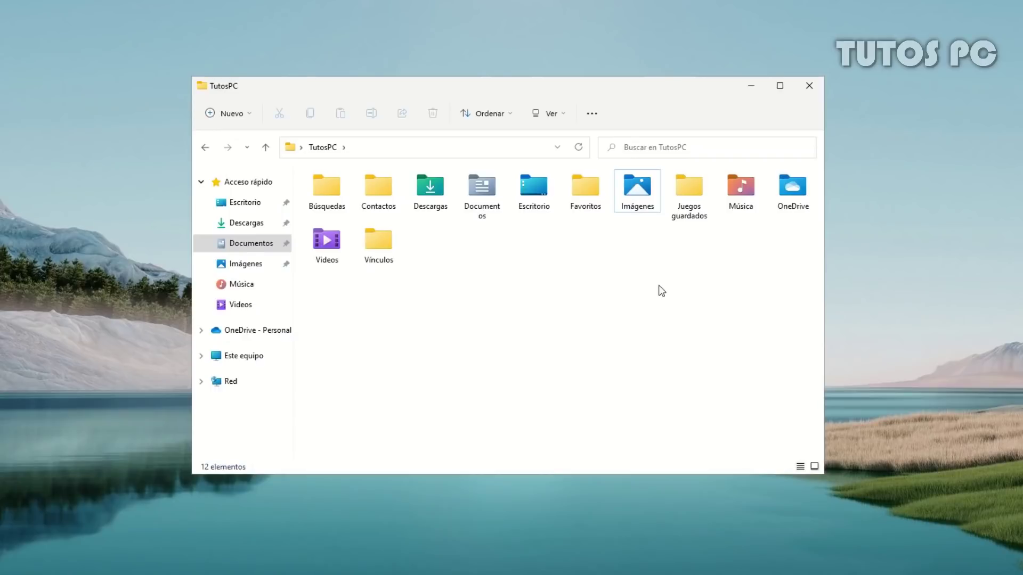
# In the TutosPC folder in File Explorer, view the Videos folder's context options and its extended option list, and dismiss them
pyautogui.moveTo(806, 301); pyautogui.dragTo(395, 299)
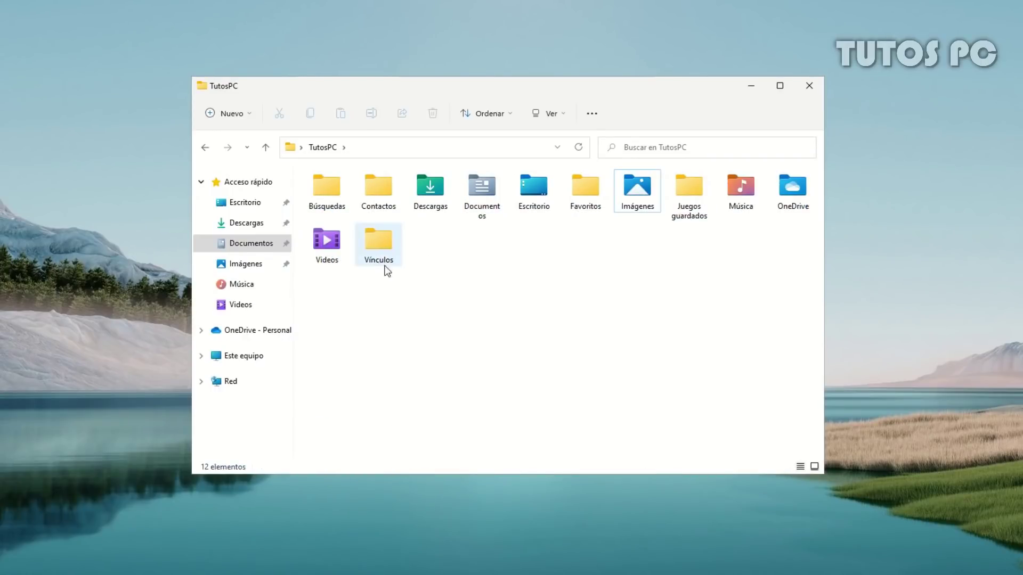
pyautogui.click(320, 242)
pyautogui.rightClick(322, 244)
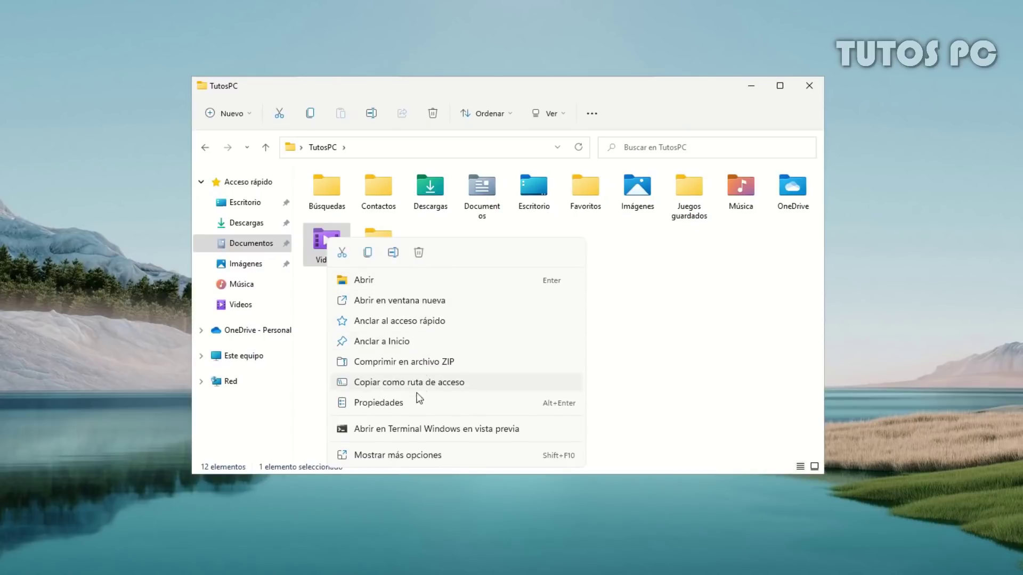
pyautogui.click(411, 455)
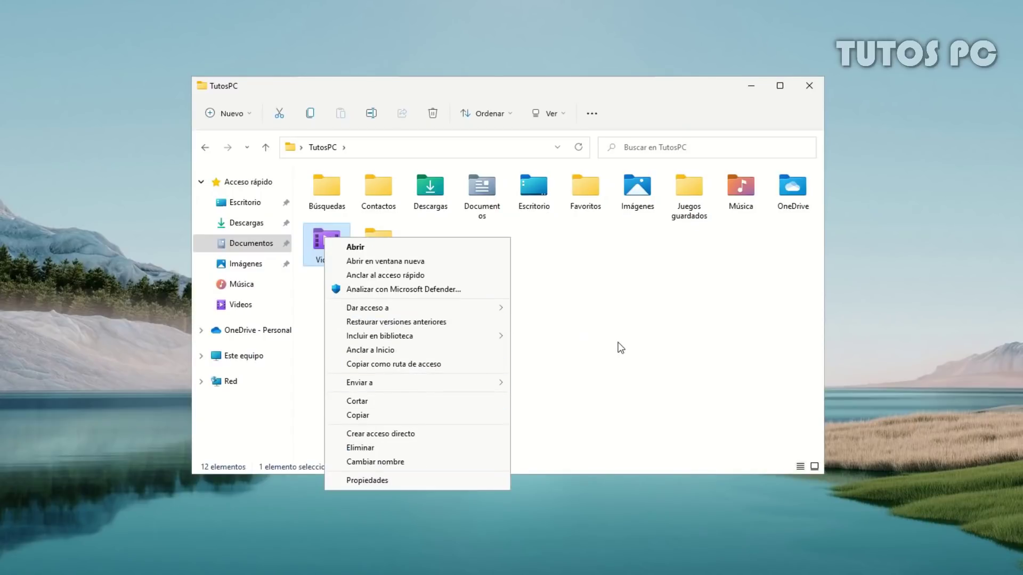
pyautogui.click(526, 325)
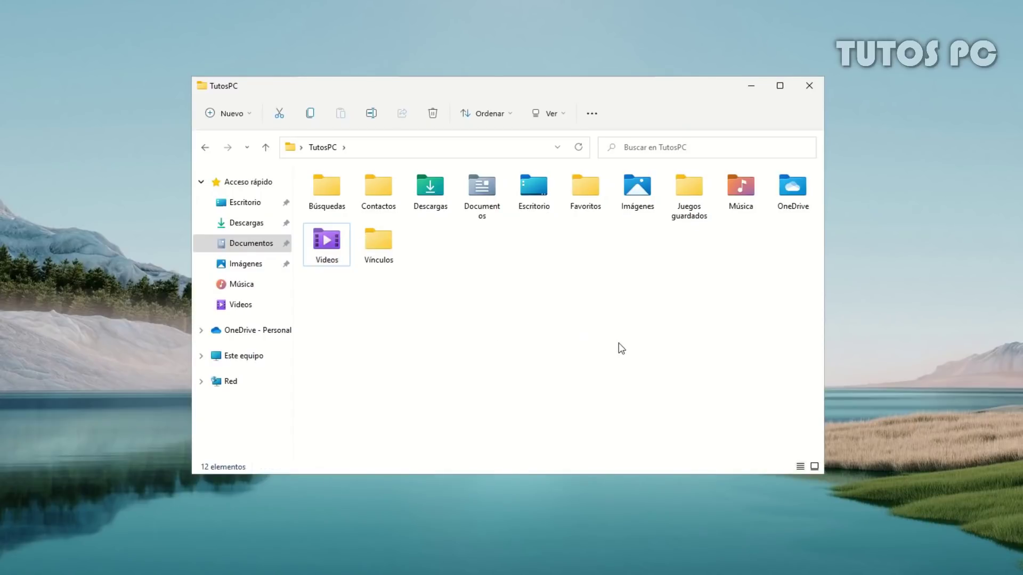
# Look at the sort options, try the Lista view on the TutosPC folder and return it to Iconos medianos
pyautogui.click(509, 115)
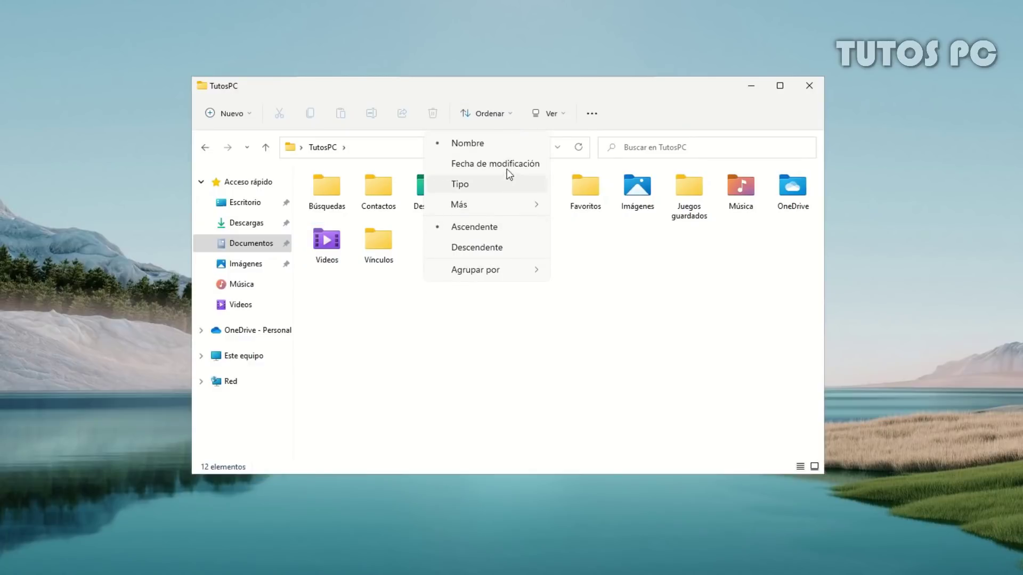
pyautogui.click(564, 108)
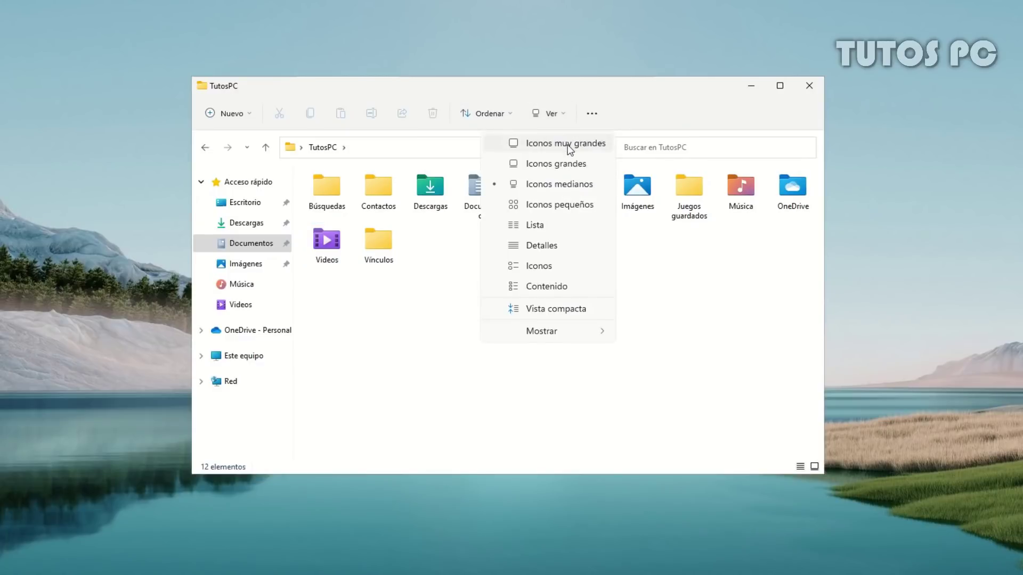
pyautogui.click(576, 231)
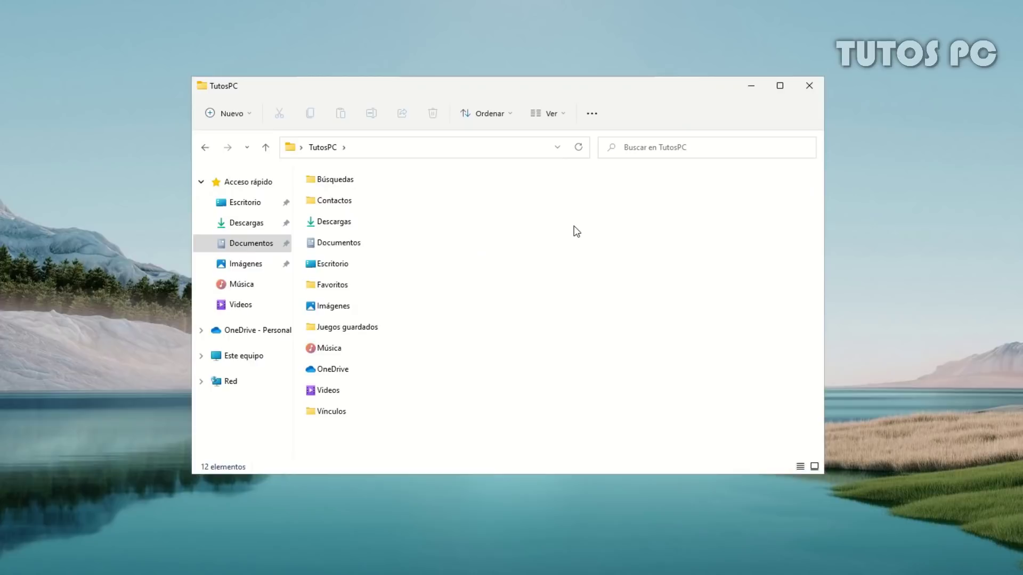
pyautogui.click(550, 118)
pyautogui.click(571, 183)
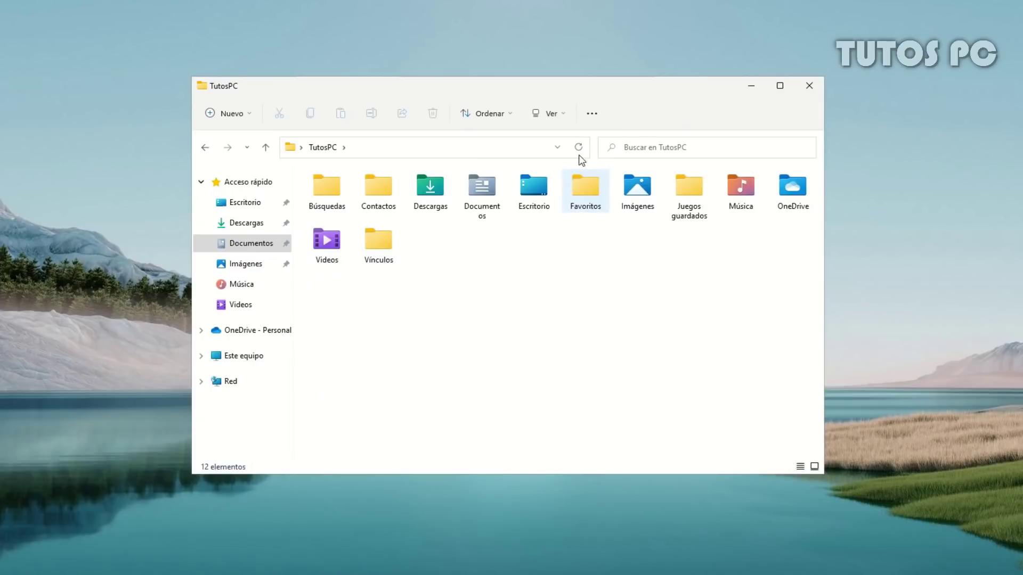
# Open the folder options, look at the Ver settings and close the dialog without changes
pyautogui.click(592, 114)
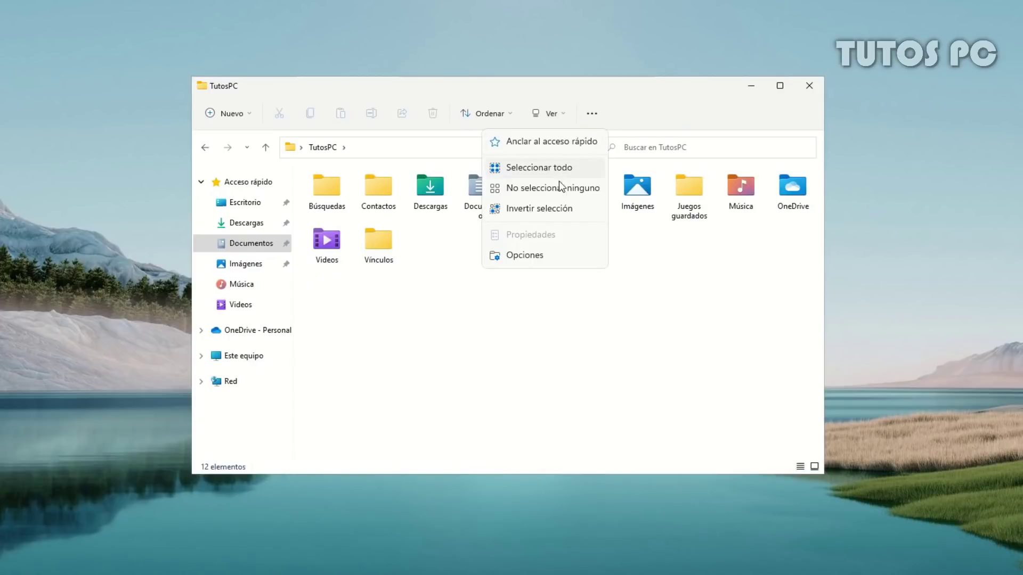
pyautogui.click(554, 264)
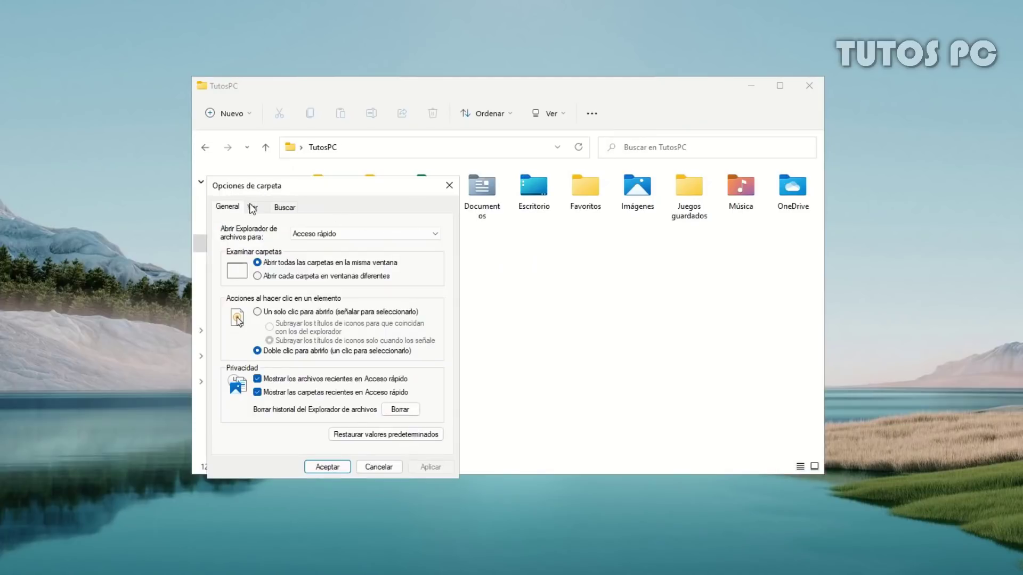
pyautogui.click(252, 208)
pyautogui.click(452, 186)
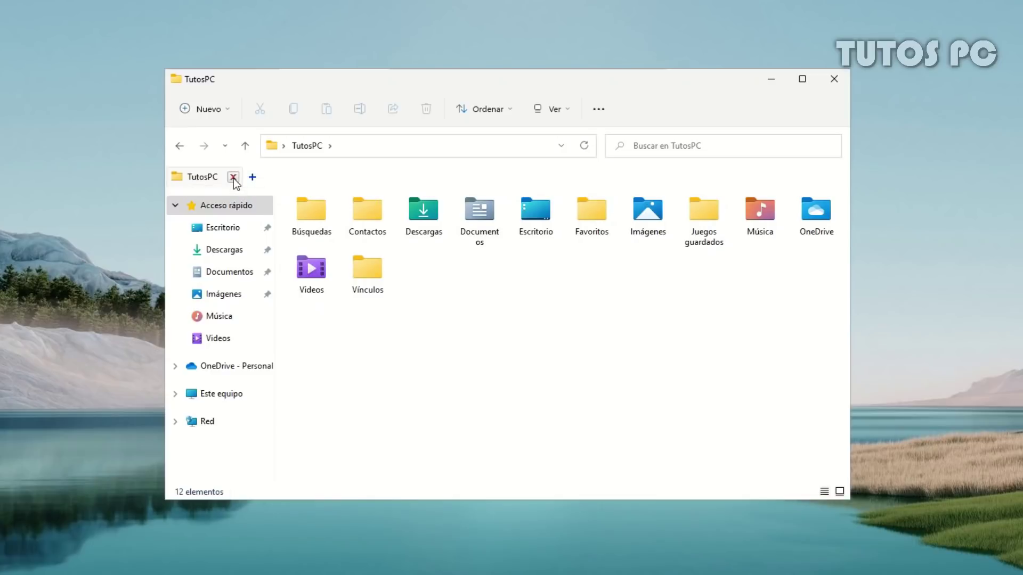
# Open the Videos folder in a second File Explorer tab and switch between the TutosPC and Videos tabs
pyautogui.moveTo(311, 269); pyautogui.dragTo(273, 178)
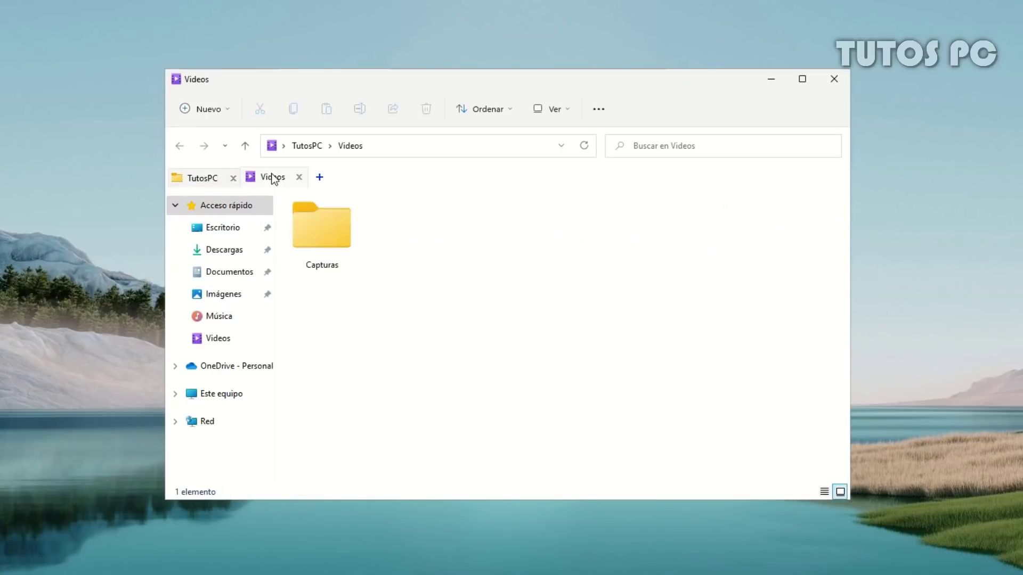
pyautogui.click(215, 176)
pyautogui.click(277, 179)
# Open the Escritorio folder in an additional File Explorer tab
pyautogui.click(324, 181)
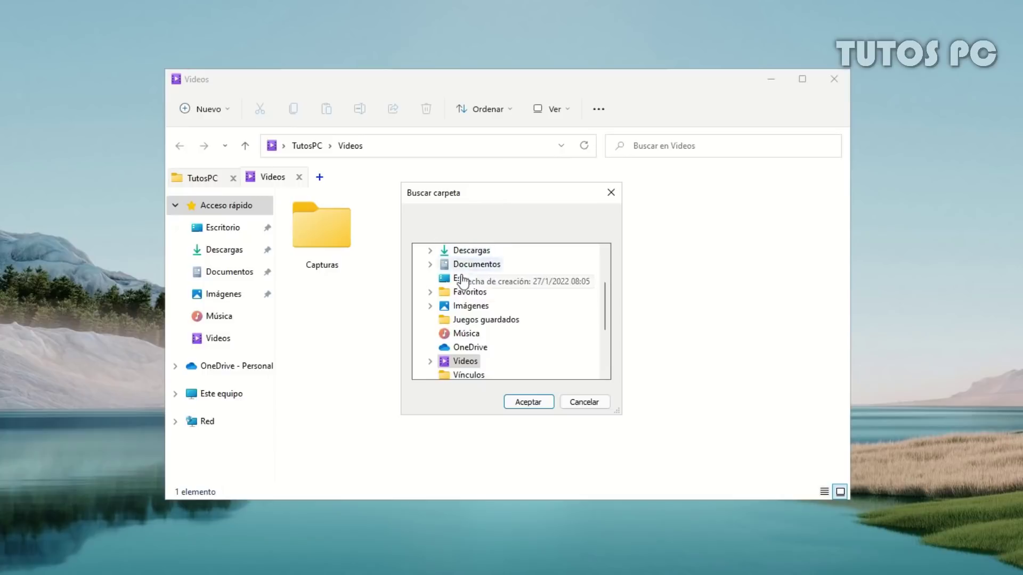
pyautogui.click(464, 276)
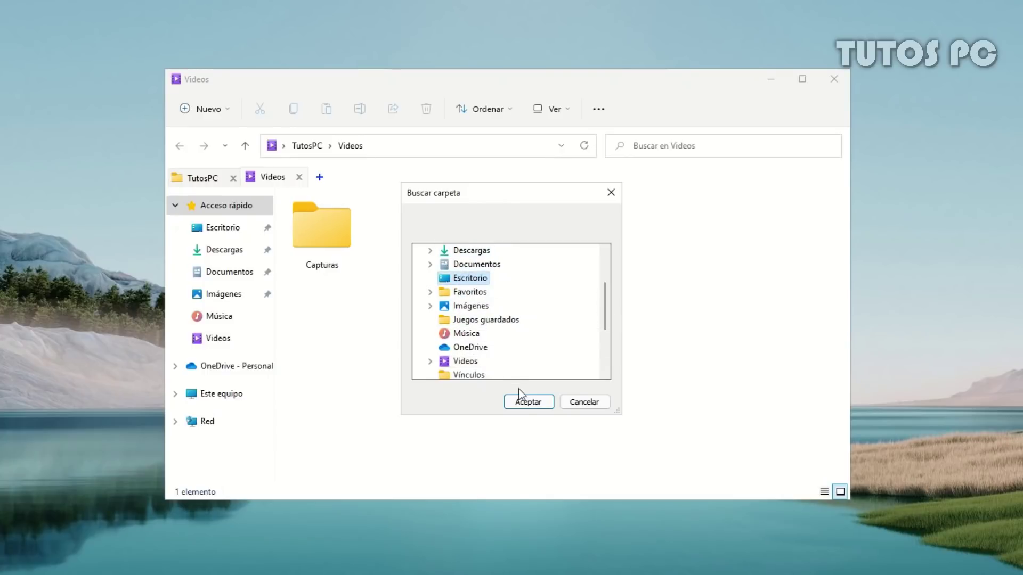
pyautogui.click(526, 401)
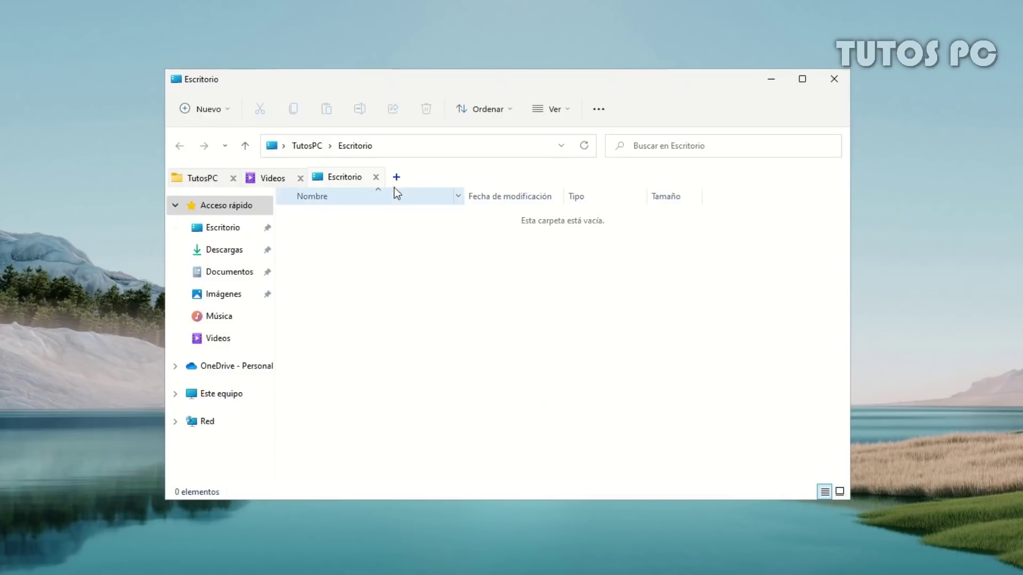
# In the QTTabBar options, set Enable Sub Folder Menu to off and accept the settings
pyautogui.rightClick(398, 172)
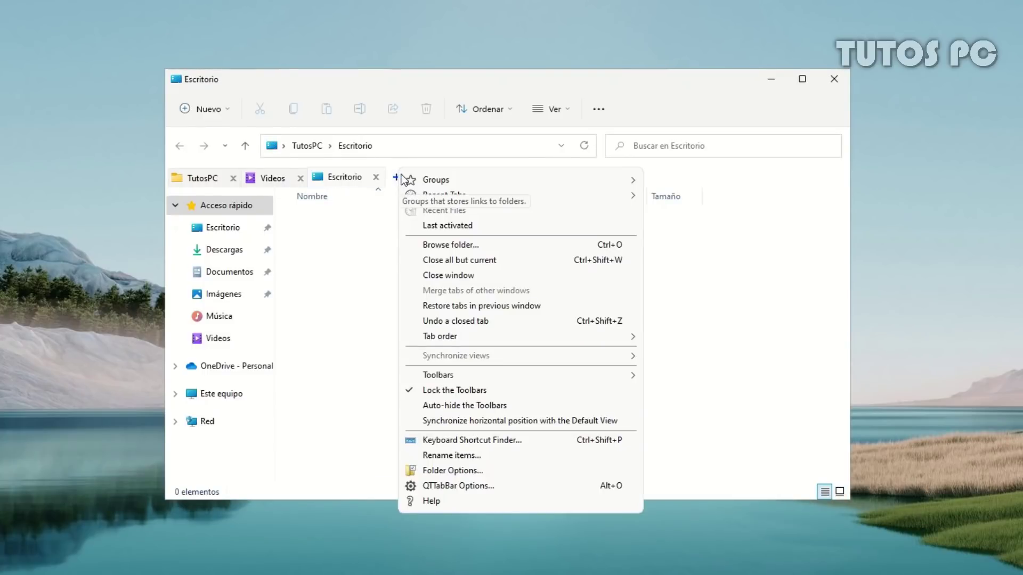
pyautogui.click(480, 484)
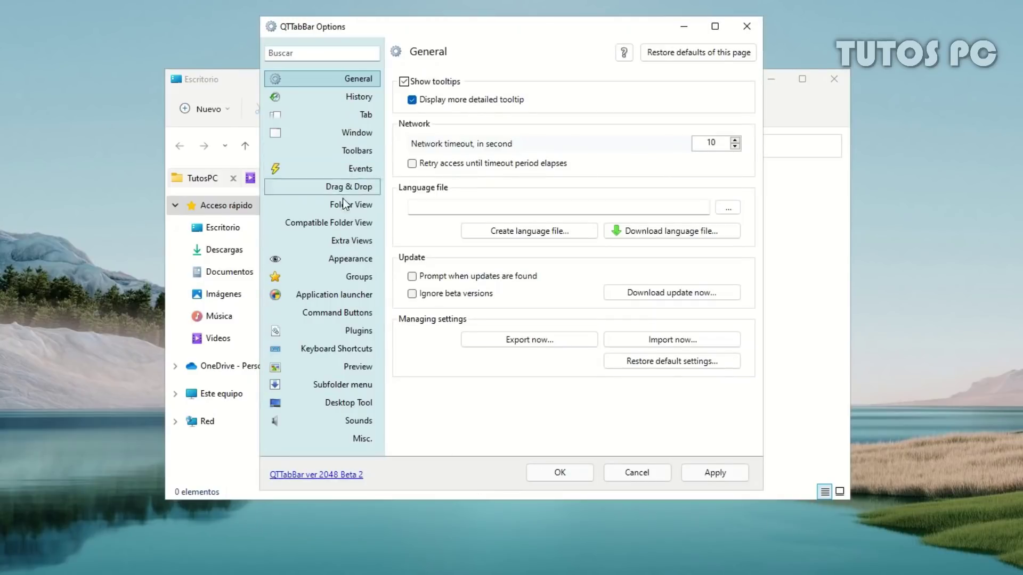
pyautogui.click(347, 388)
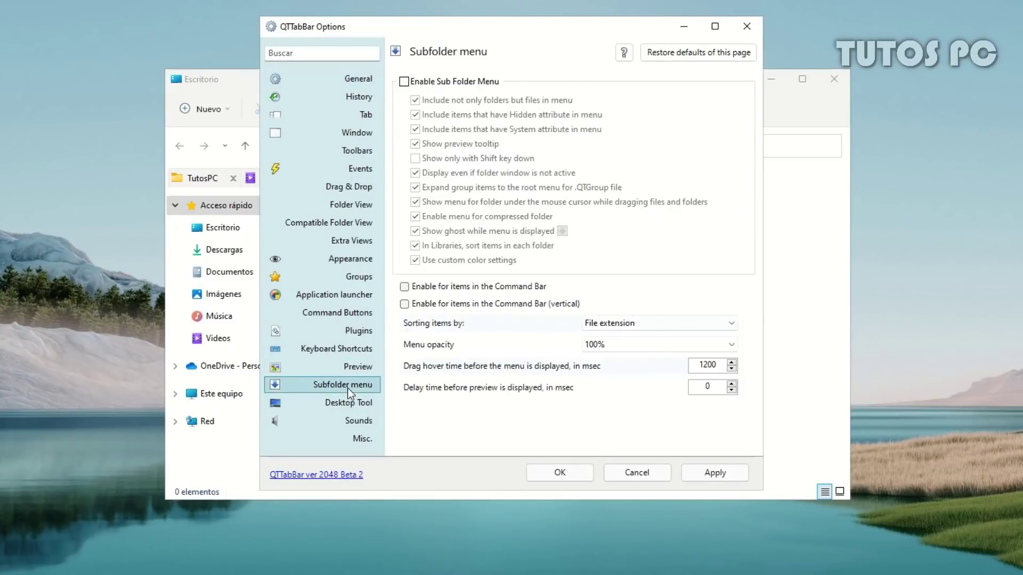
pyautogui.click(406, 87)
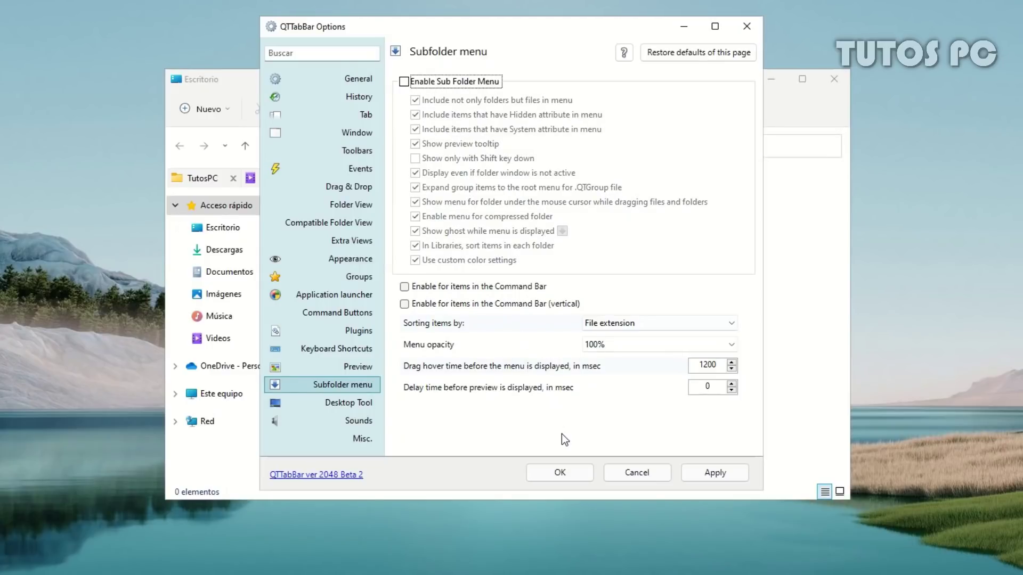
pyautogui.click(563, 472)
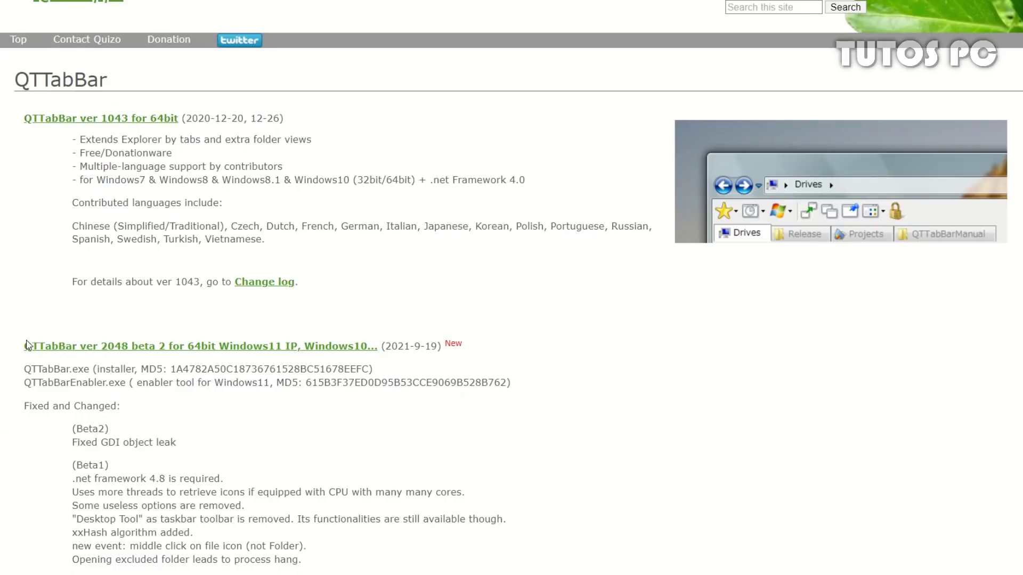
# Switch to the QTTabBar web page and highlight the entry for ver 2048 beta 2 for 64bit Windows11
pyautogui.moveTo(22, 349); pyautogui.dragTo(491, 352)
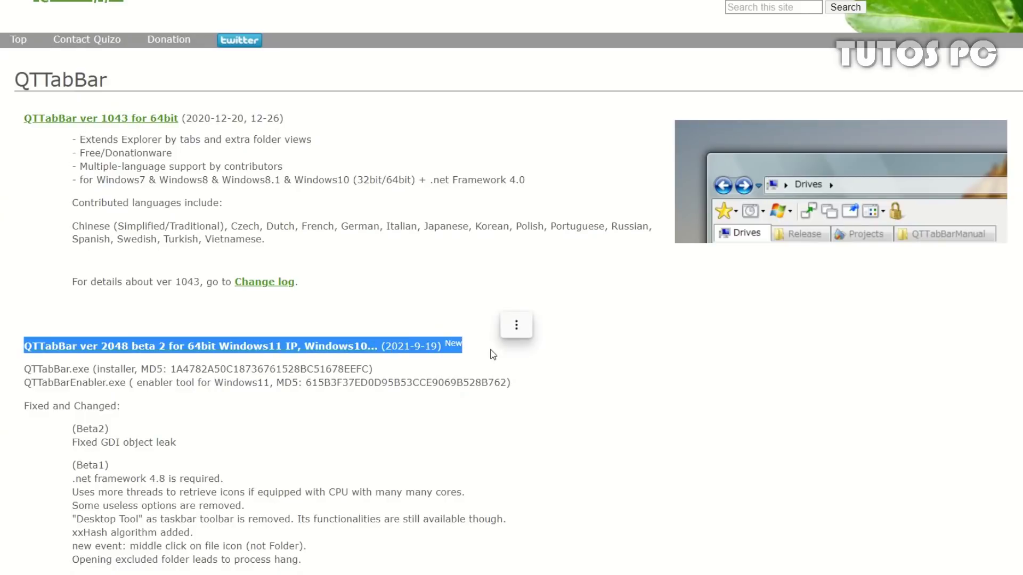
pyautogui.click(392, 430)
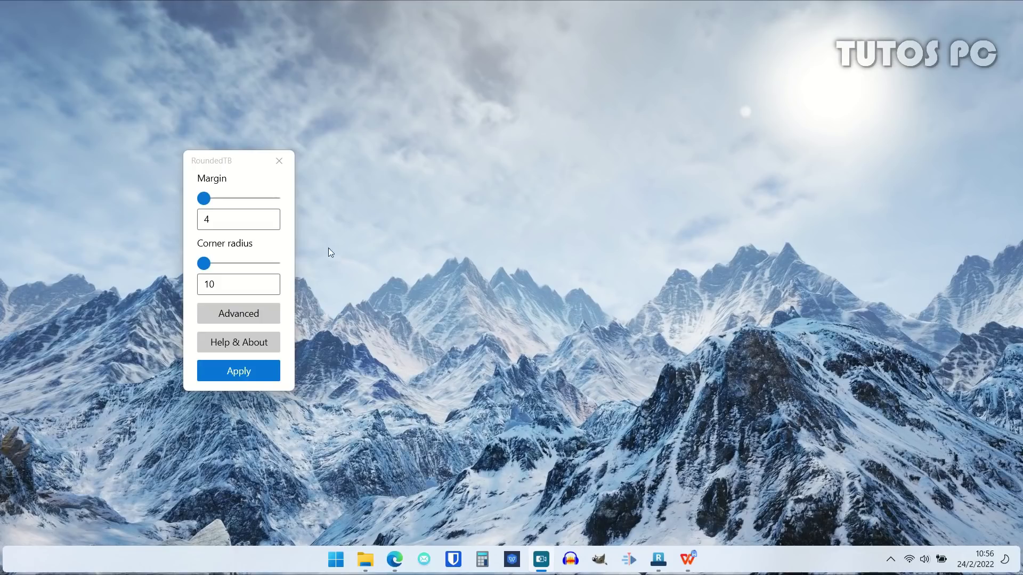
# Switch to RoundedTB and try a taskbar margin of 3 with a corner radius of 15
pyautogui.click(205, 201)
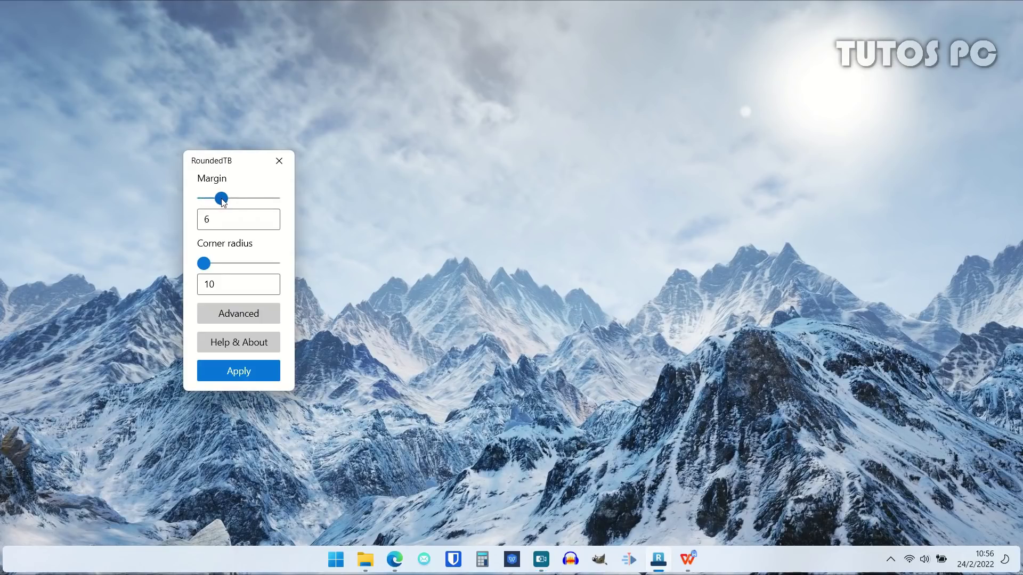
pyautogui.moveTo(229, 201)
pyautogui.mouseDown()
pyautogui.moveTo(241, 202)
pyautogui.moveTo(210, 201)
pyautogui.mouseUp()
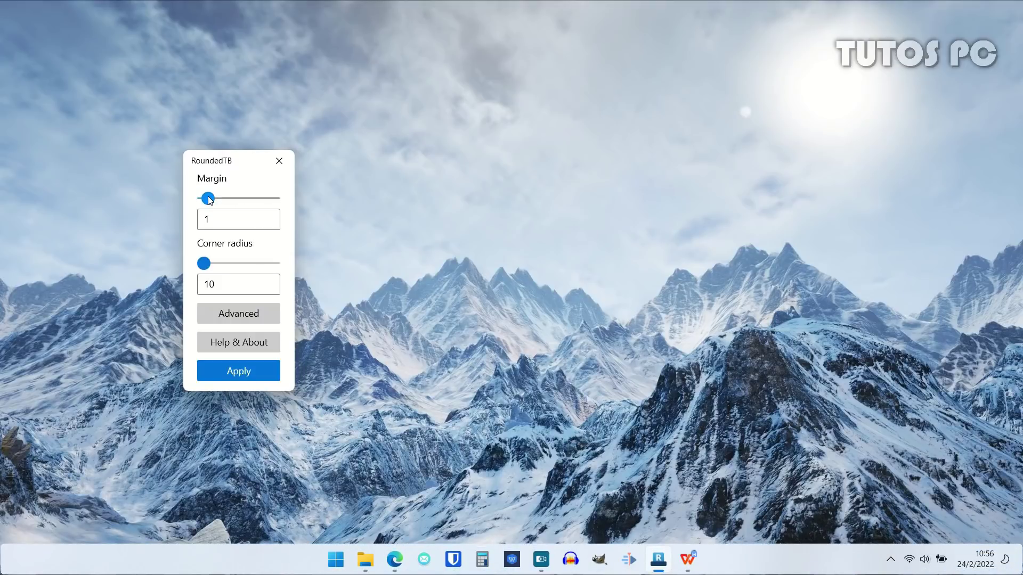
pyautogui.moveTo(204, 264); pyautogui.dragTo(229, 270)
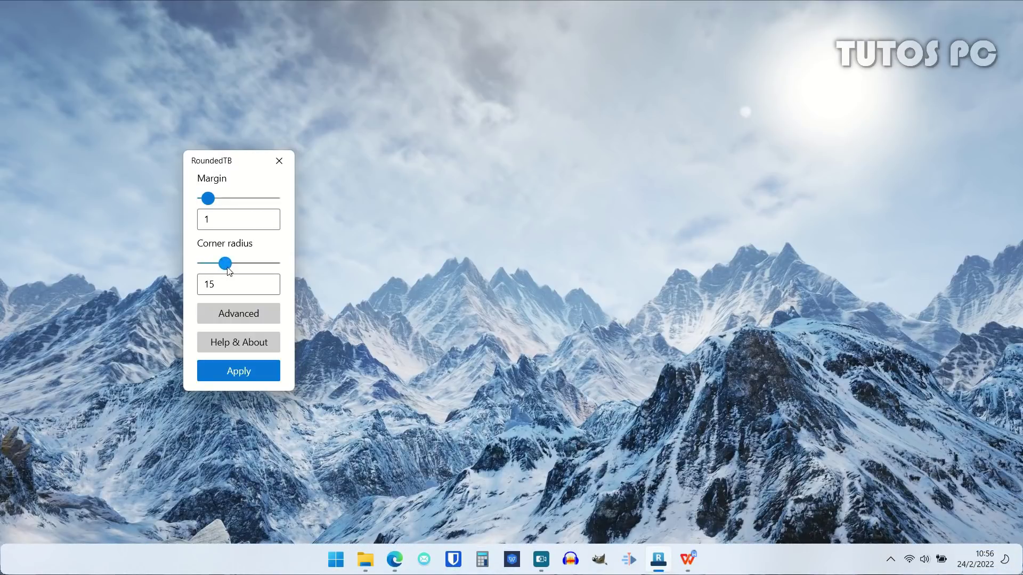
pyautogui.moveTo(208, 198); pyautogui.dragTo(213, 198)
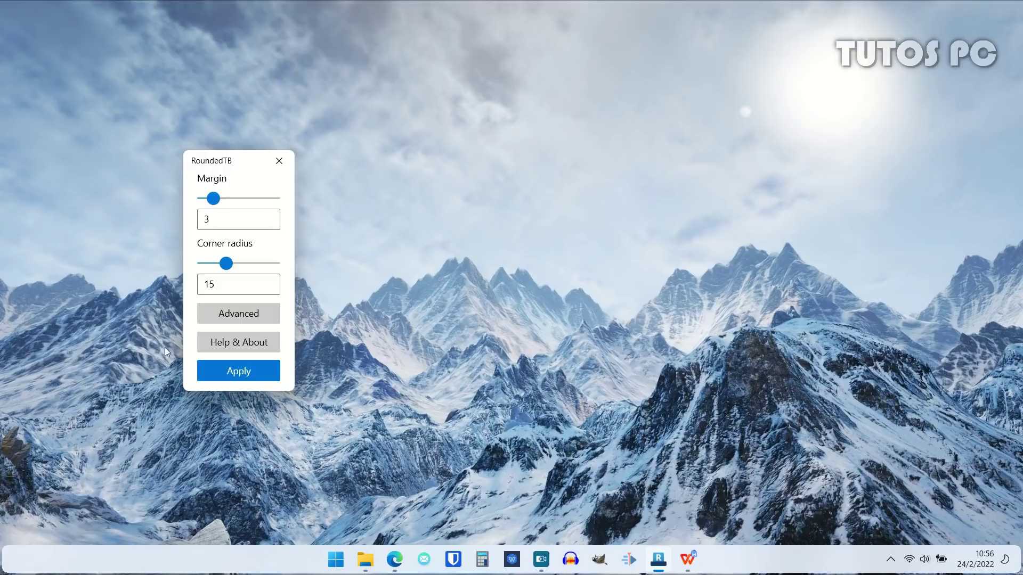
# Try a larger taskbar corner radius of 33
pyautogui.press('Right')
pyautogui.press('Right')
pyautogui.press('Right')
pyautogui.press('Right')
pyautogui.press('Right')
pyautogui.press('Right')
pyautogui.press('Right')
pyautogui.press('Right')
pyautogui.press('Right')
pyautogui.press('Right')
pyautogui.press('Right')
pyautogui.press('Right')
pyautogui.press('Right')
pyautogui.press('Right')
pyautogui.press('Right')
pyautogui.press('Right')
pyautogui.press('Right')
pyautogui.press('Right')
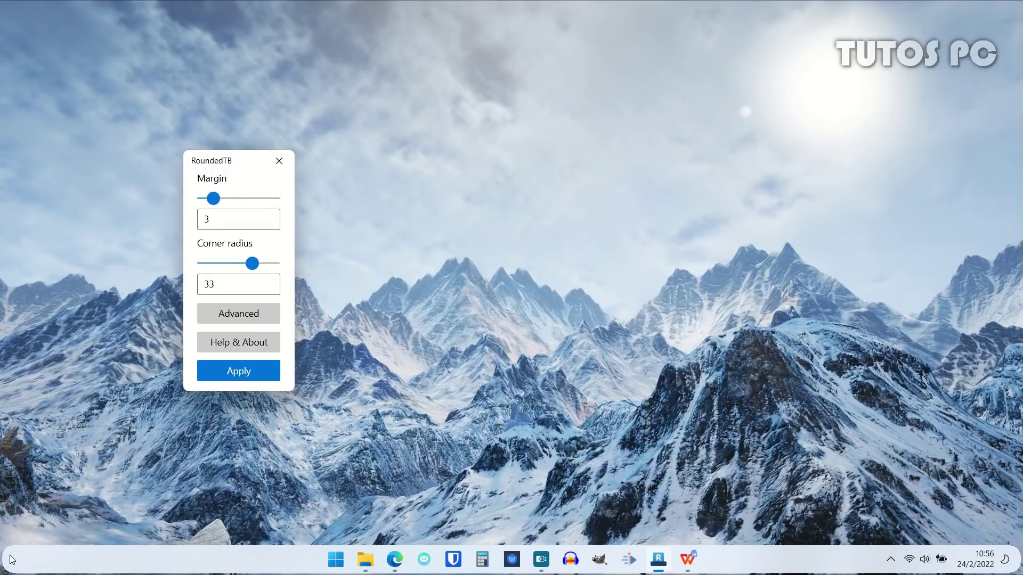
# Set the taskbar corner radius to 10, expand the advanced settings and reset the overall margin to 0
pyautogui.moveTo(252, 264); pyautogui.dragTo(219, 267)
pyautogui.moveTo(213, 198); pyautogui.dragTo(215, 199)
pyautogui.click(232, 317)
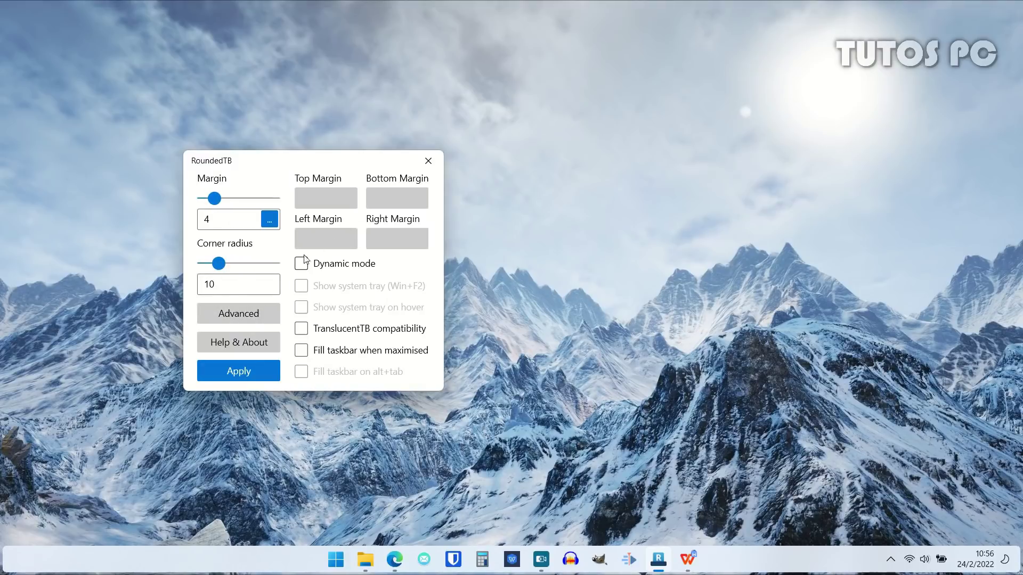
pyautogui.click(269, 222)
pyautogui.click(270, 225)
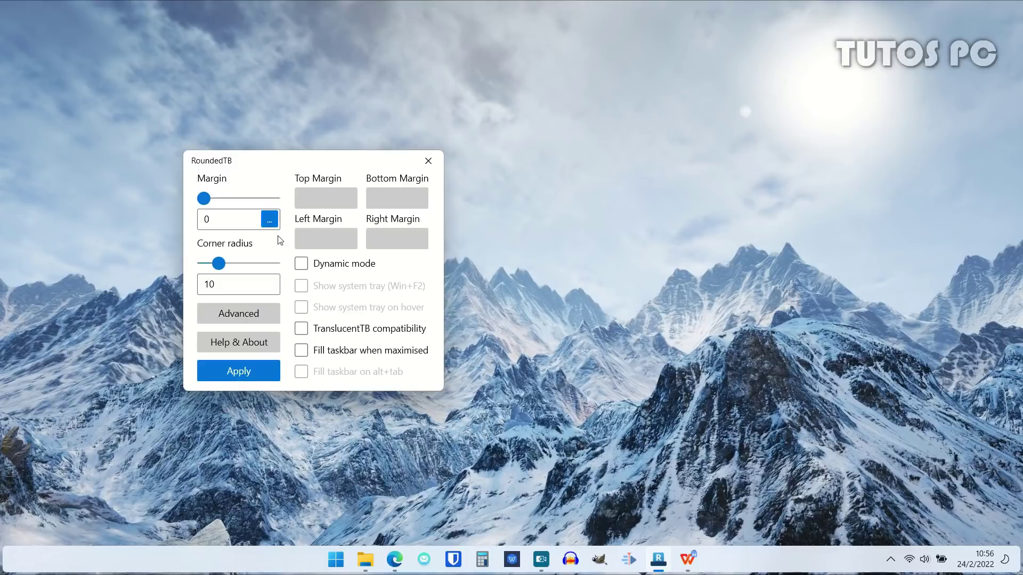
# Enable Dynamic mode for the taskbar, keep Show system tray off and apply the settings
pyautogui.click(301, 264)
pyautogui.click(276, 363)
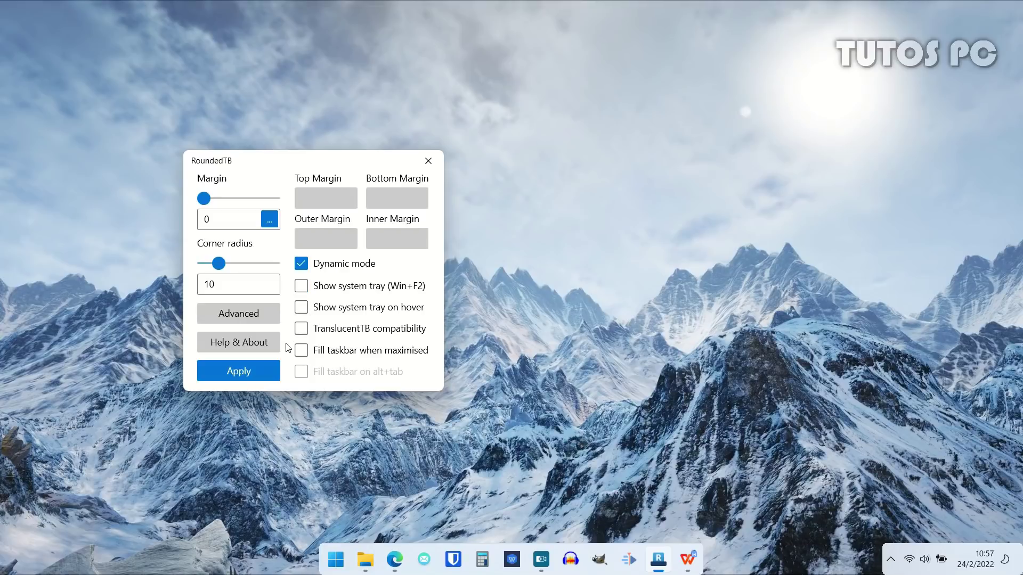
pyautogui.click(266, 370)
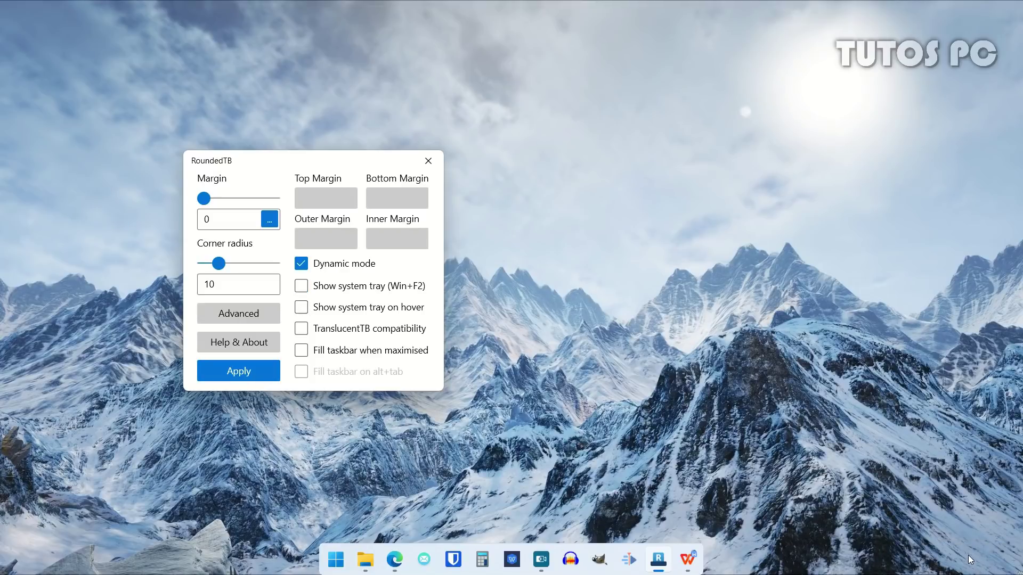
# Turn on showing the system tray on hover in RoundedTB and apply the setting to the taskbar
pyautogui.click(301, 309)
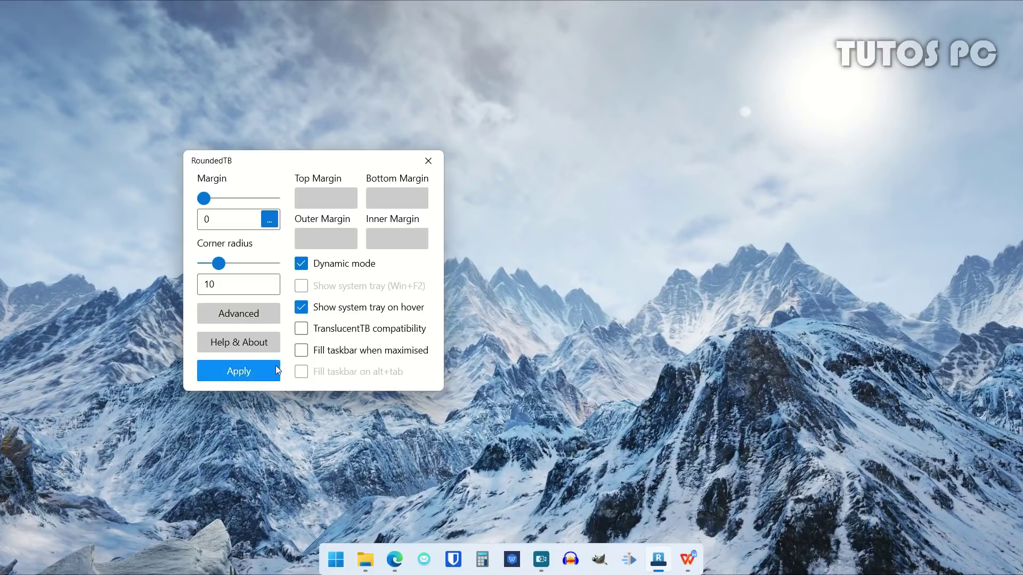
pyautogui.click(274, 366)
pyautogui.moveTo(946, 569)
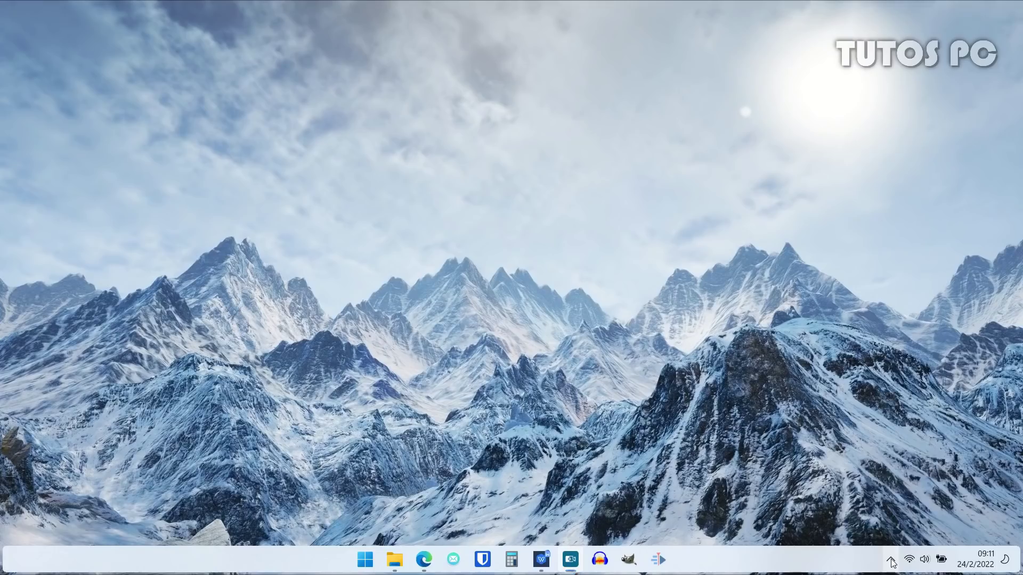
# Switch to TranslucentTB and set the taskbar's desktop appearance to Opaque
pyautogui.click(890, 559)
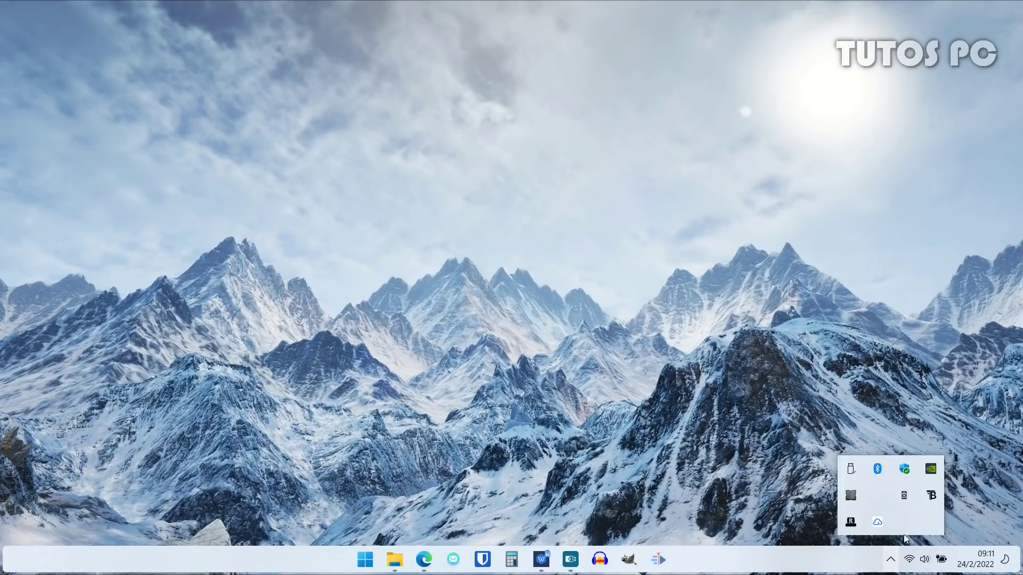
pyautogui.rightClick(932, 500)
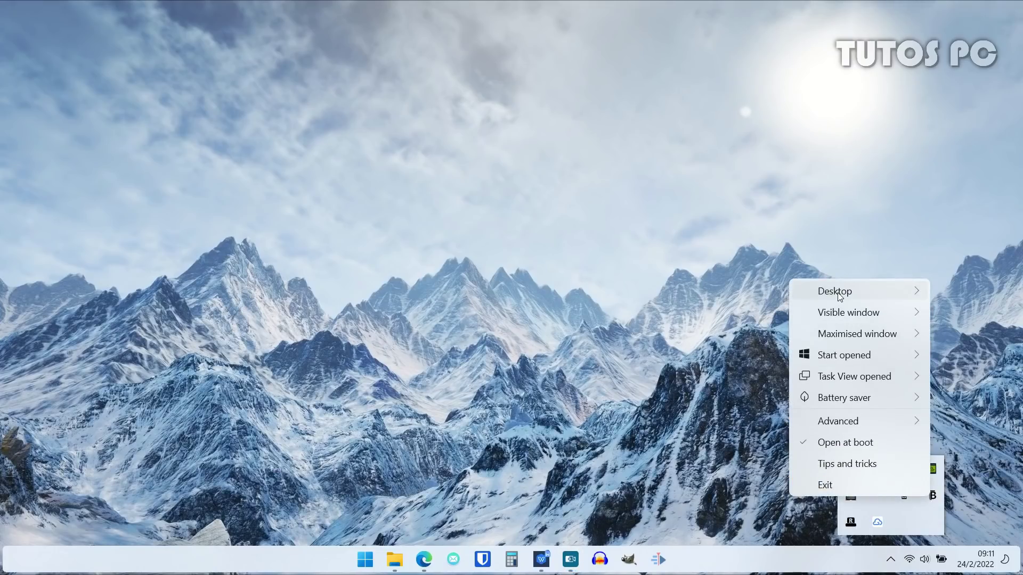
pyautogui.moveTo(871, 294)
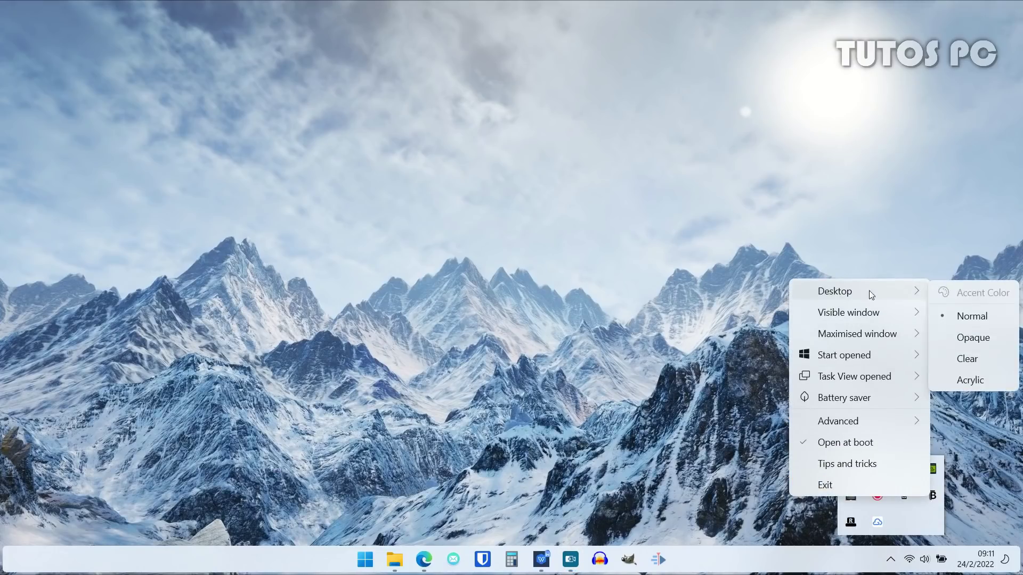
pyautogui.click(973, 337)
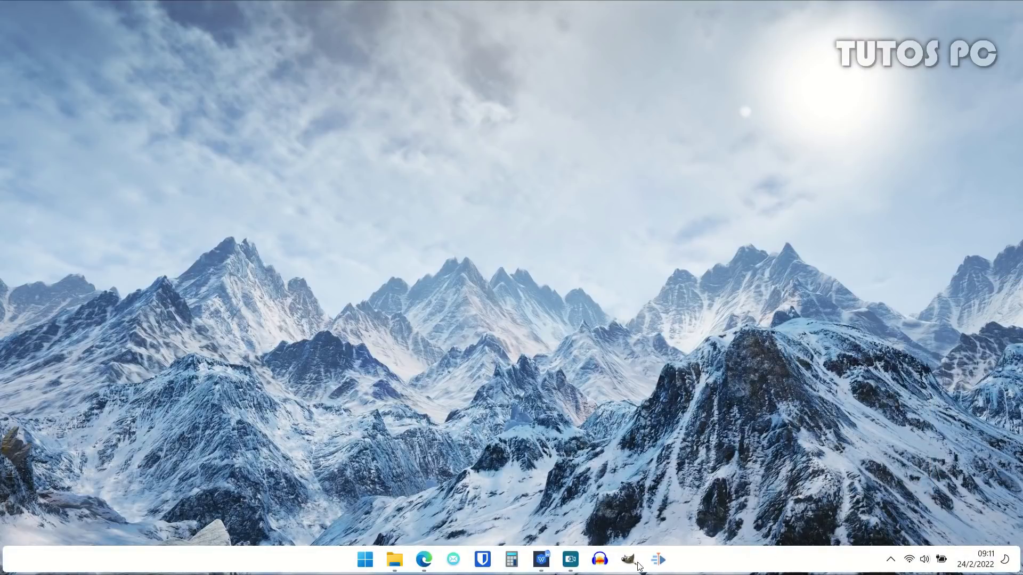
# Try the Clear appearance for the taskbar's desktop state in TranslucentTB
pyautogui.click(889, 558)
pyautogui.rightClick(936, 495)
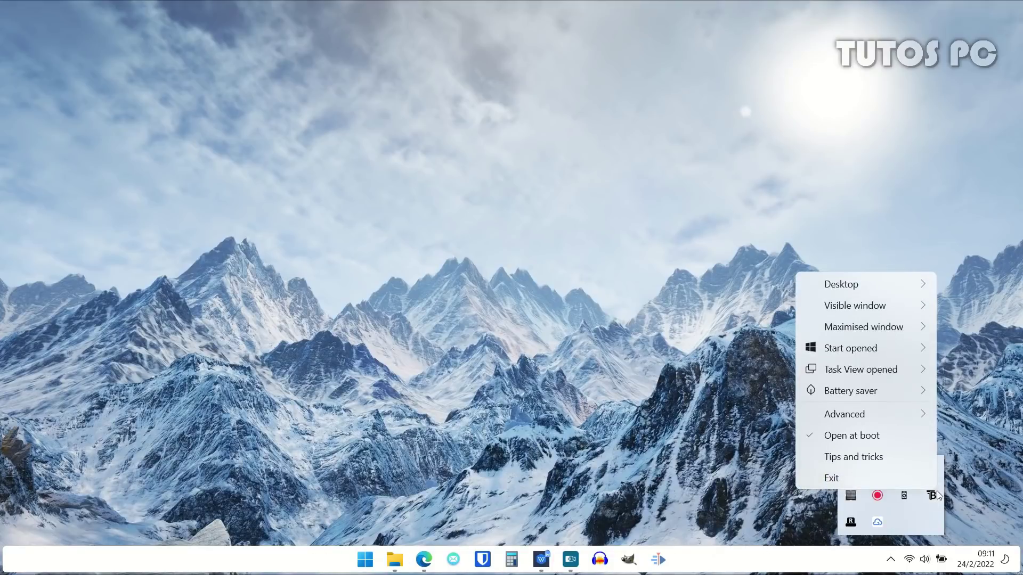
pyautogui.moveTo(829, 293)
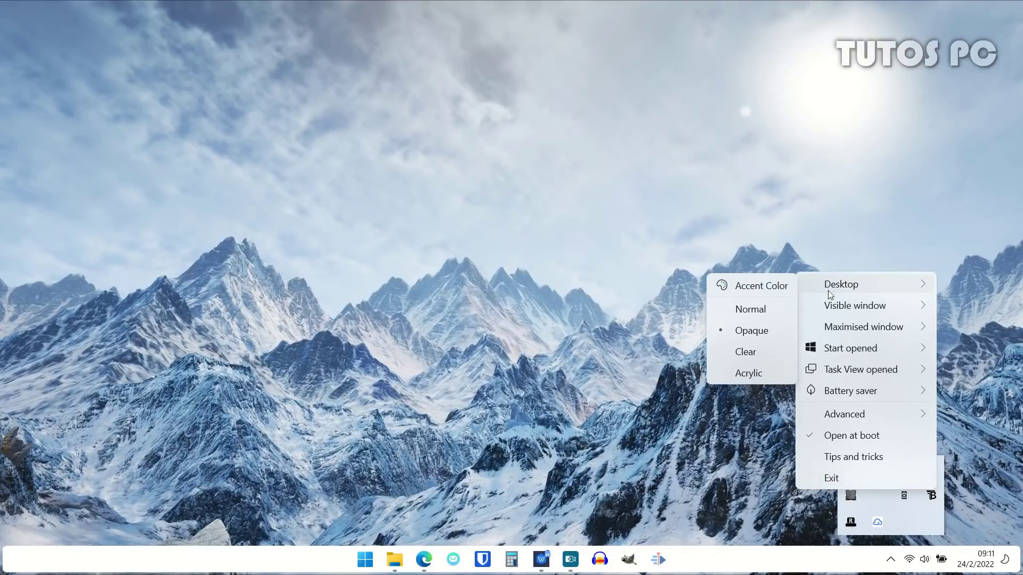
pyautogui.click(743, 353)
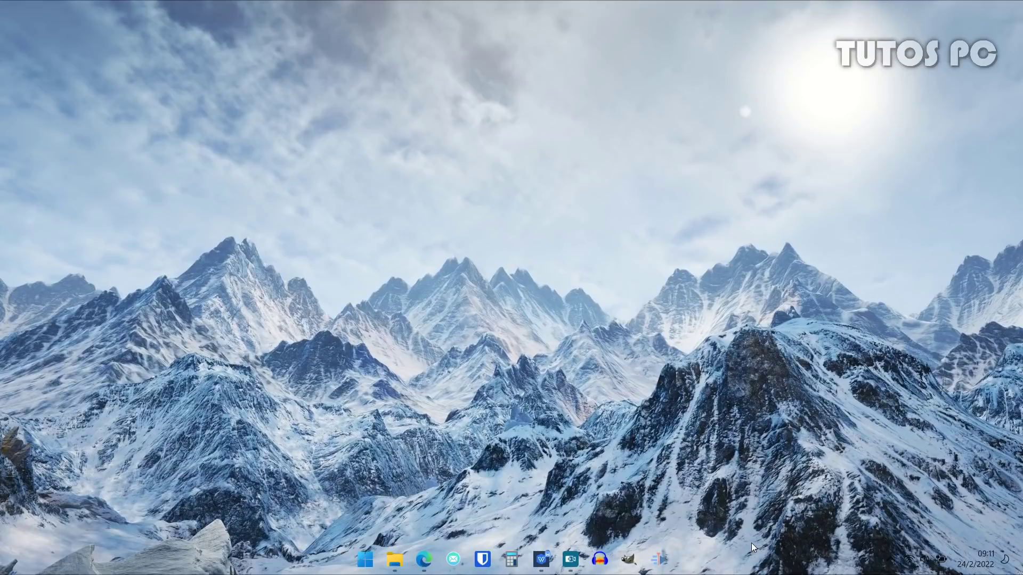
# Set the taskbar's desktop appearance to Acrylic in TranslucentTB
pyautogui.click(891, 560)
pyautogui.rightClick(930, 496)
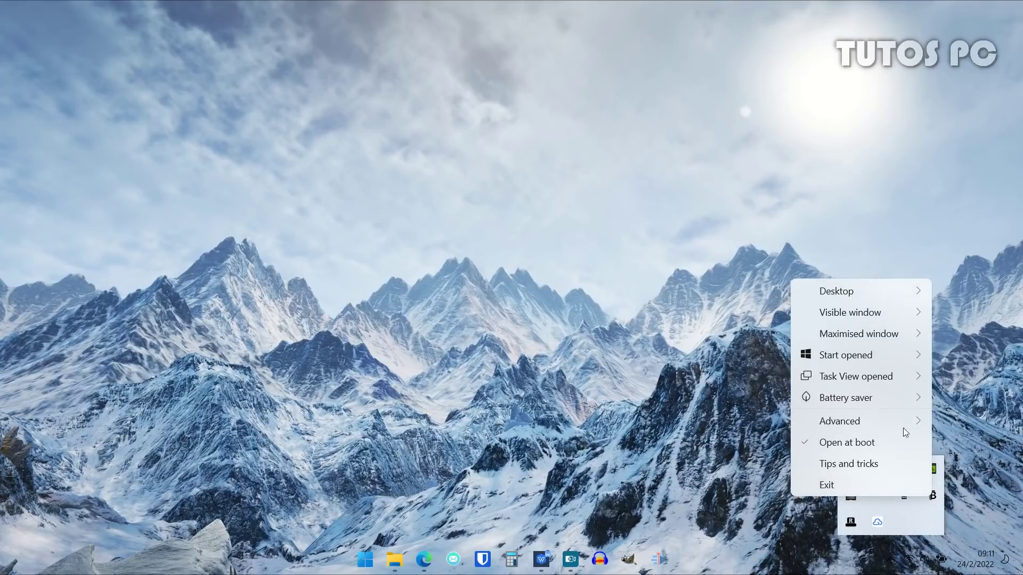
pyautogui.moveTo(861, 291)
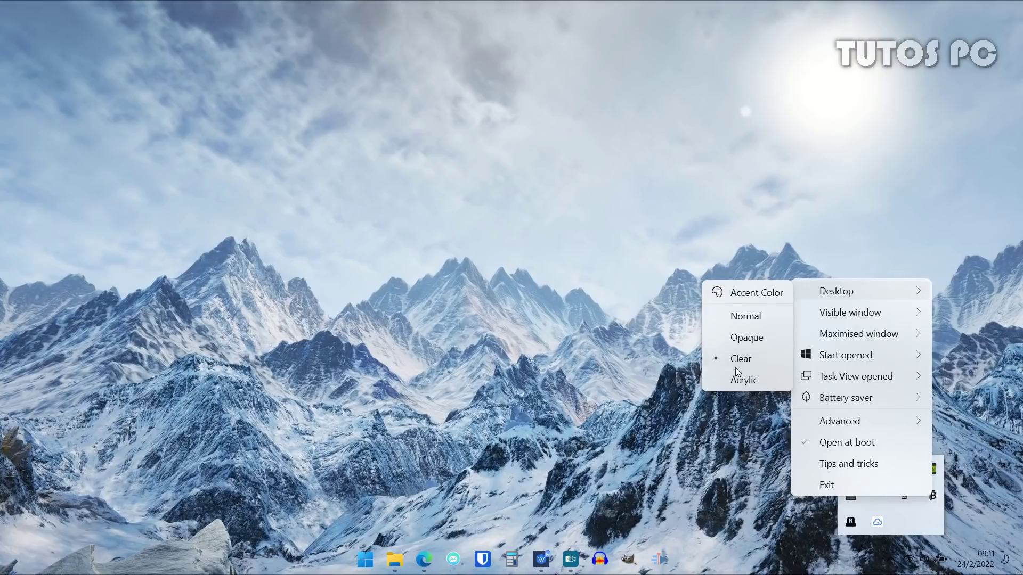
pyautogui.click(742, 380)
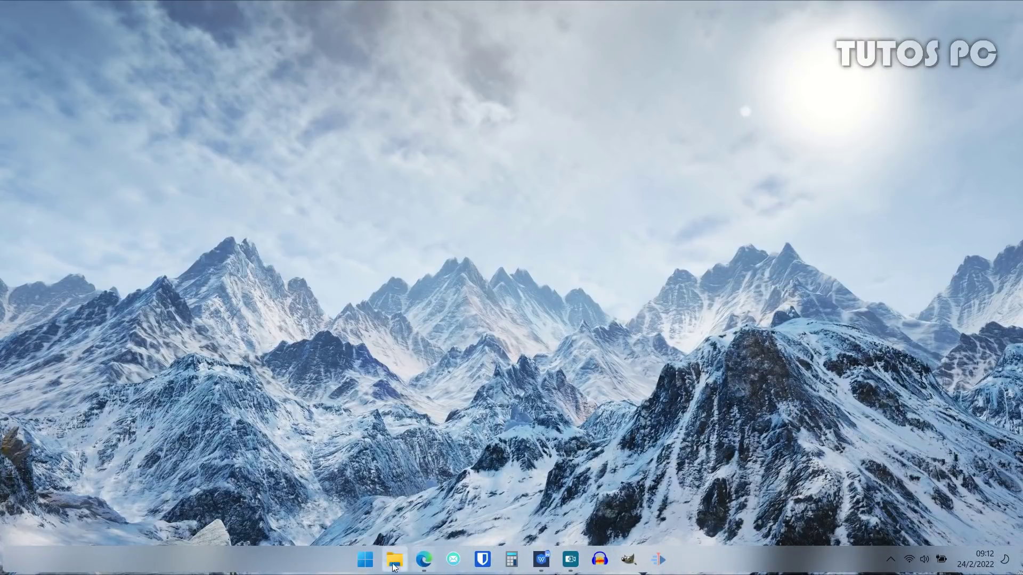
# Try light green and light violet as the taskbar's desktop accent color, and discard the color changes
pyautogui.click(891, 558)
pyautogui.rightClick(933, 498)
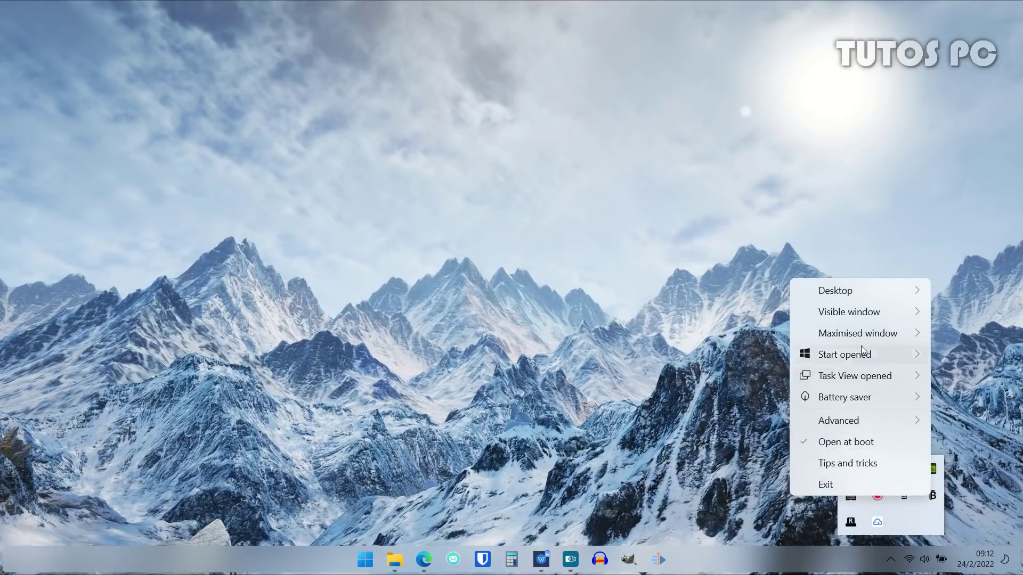
pyautogui.moveTo(858, 289)
pyautogui.click(962, 292)
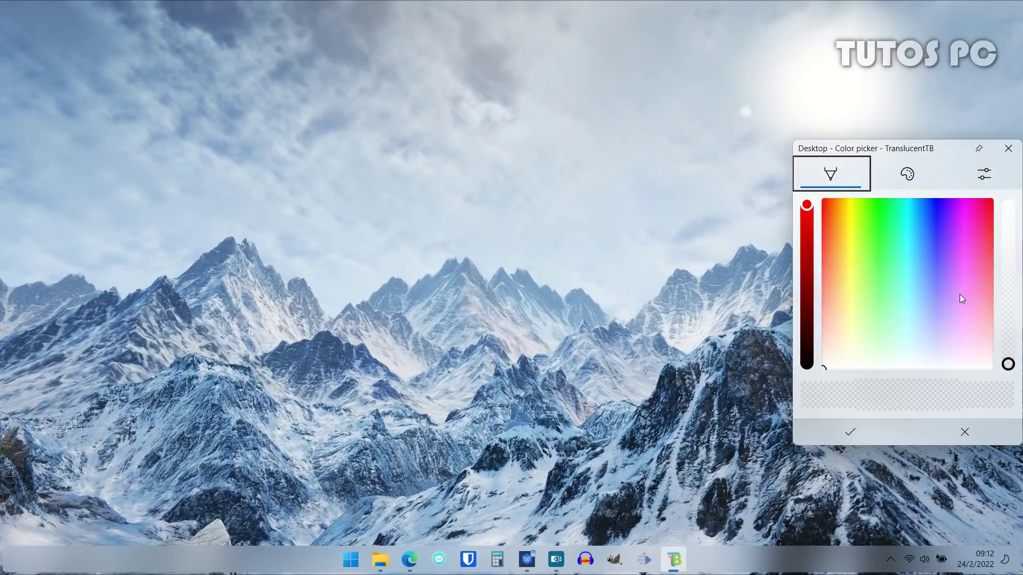
pyautogui.moveTo(834, 285); pyautogui.dragTo(873, 308)
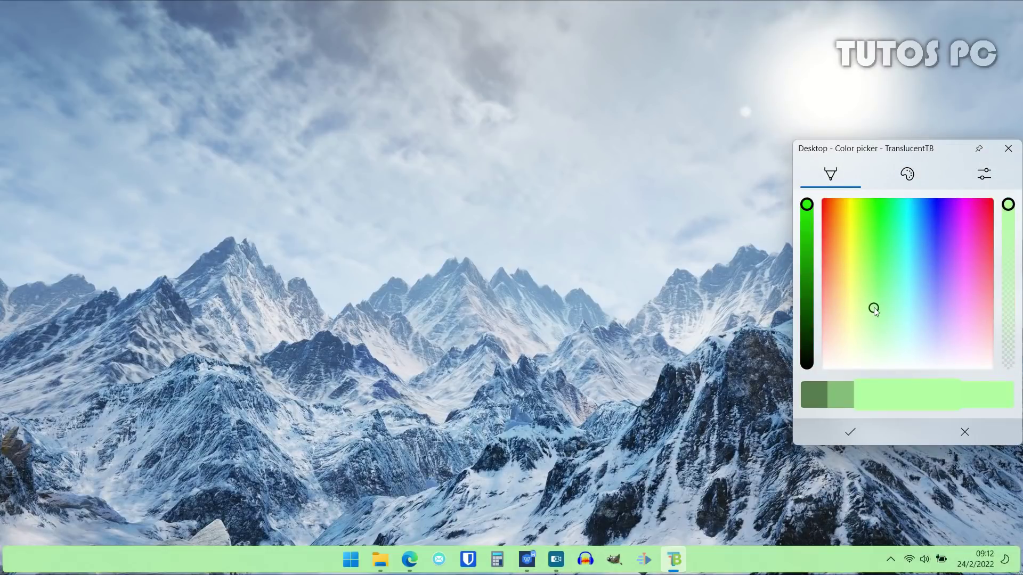
pyautogui.click(936, 312)
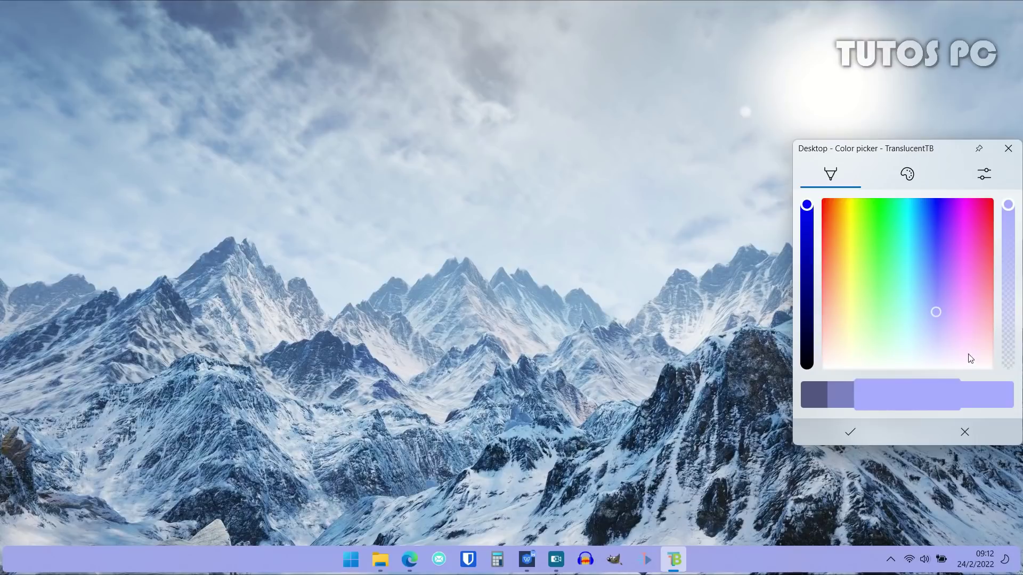
pyautogui.click(966, 433)
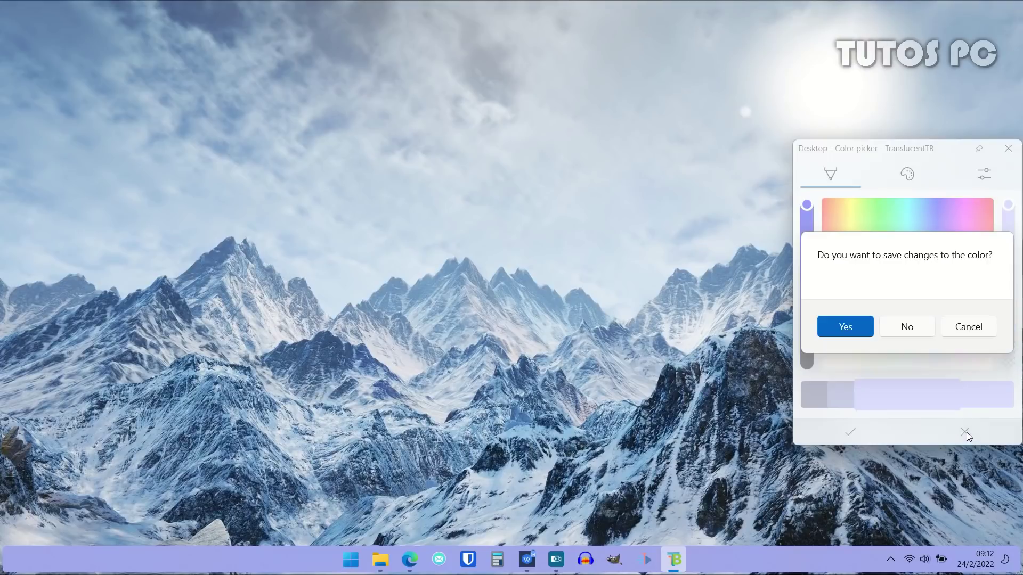
pyautogui.click(900, 329)
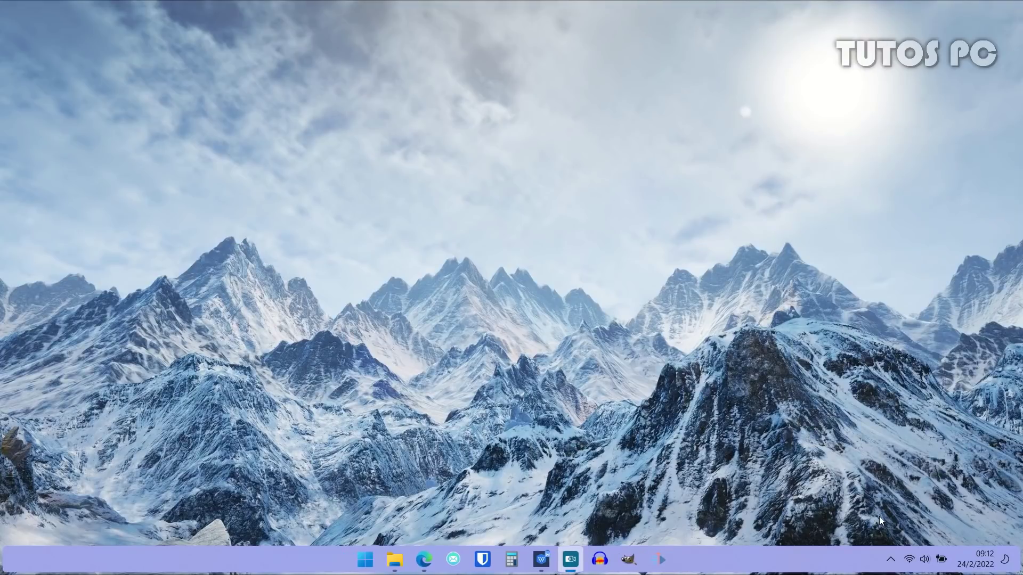
# Examine TranslucentTB's taskbar states, including the Visible window entry
pyautogui.click(892, 554)
pyautogui.rightClick(878, 495)
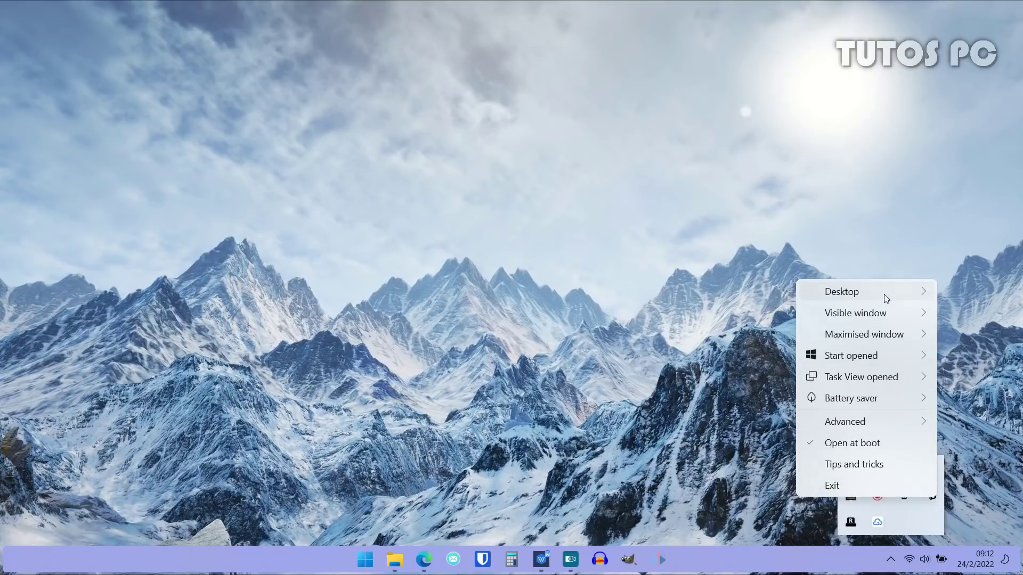
pyautogui.moveTo(837, 316)
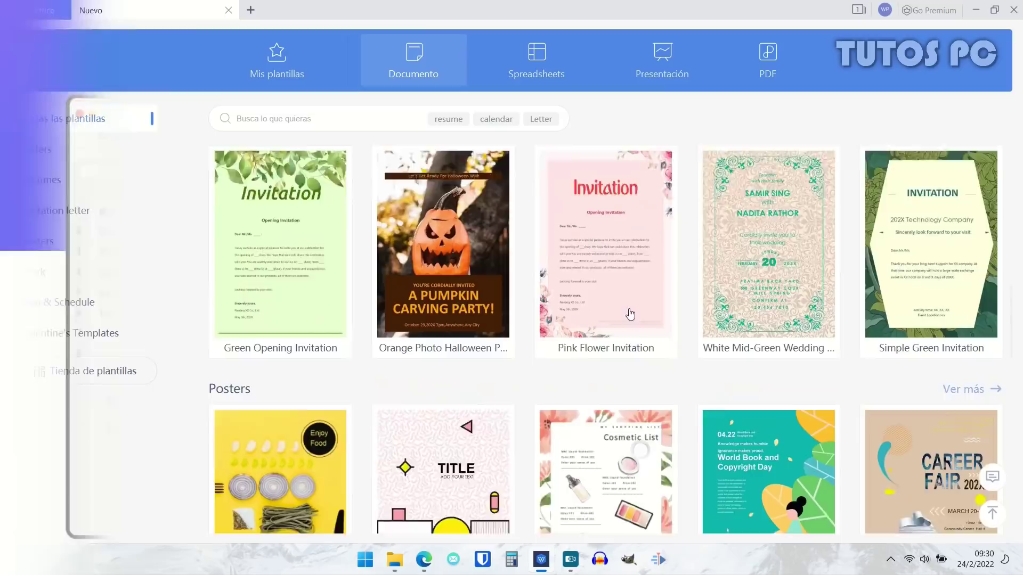
# Switch to WPS Office and create a document from the Black Friday shopping list template under Plan & Schedule
pyautogui.scroll(-8, 630, 313)
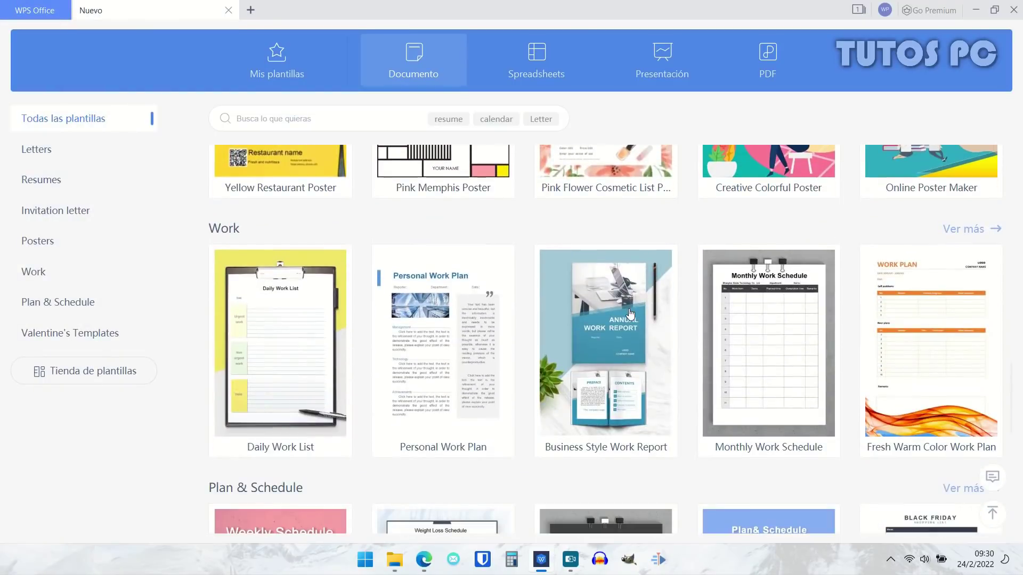
pyautogui.scroll(-3, 745, 354)
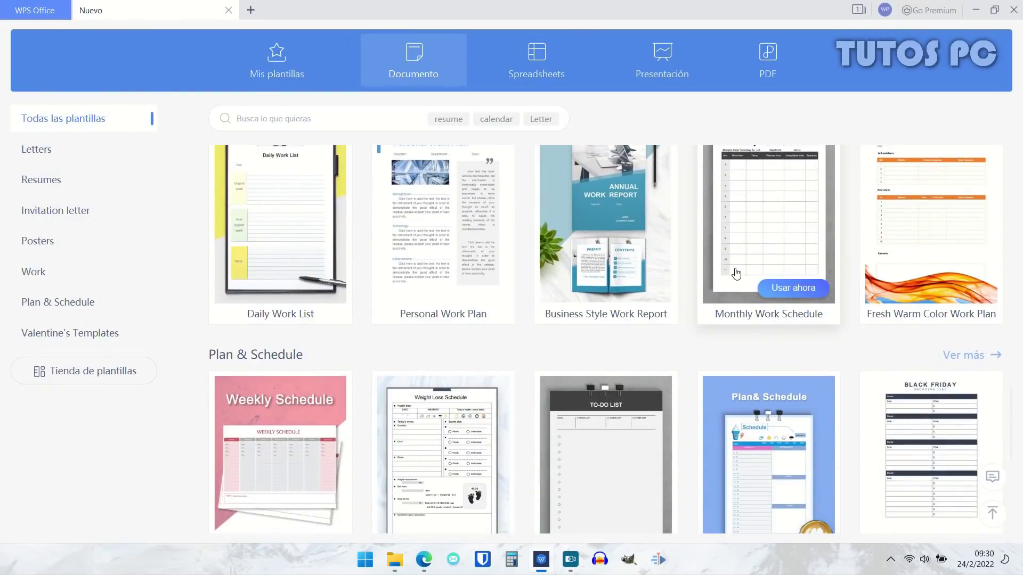
pyautogui.click(916, 410)
pyautogui.click(798, 255)
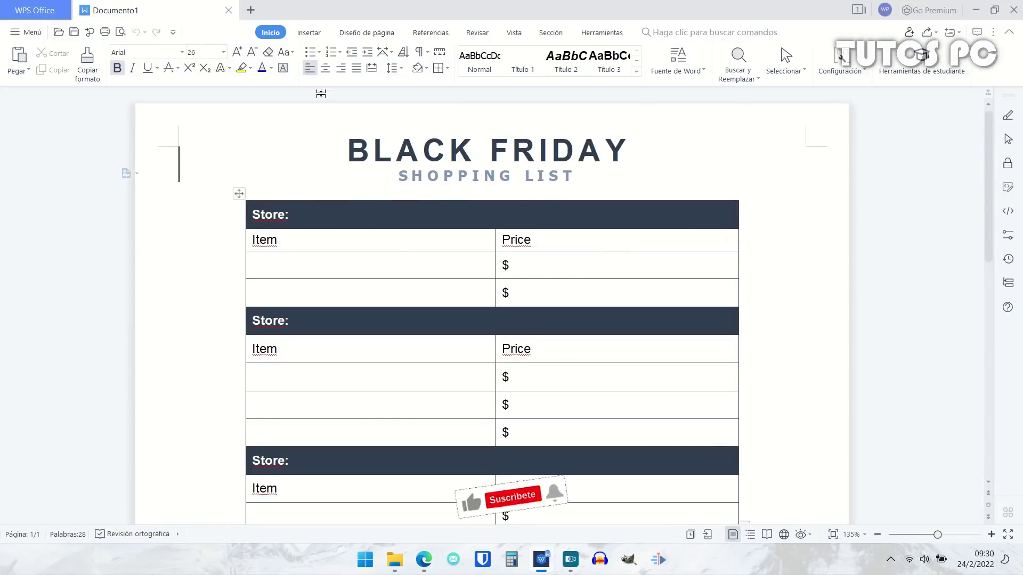
# Set the font size to 10 and choose another font at the cursor in the Black Friday shopping list
pyautogui.click(223, 51)
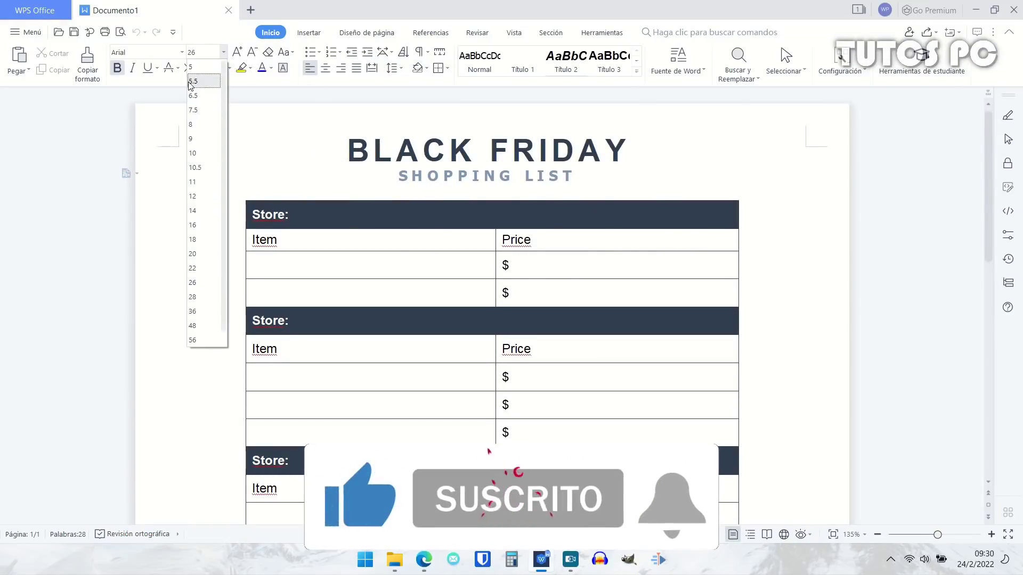
pyautogui.click(192, 153)
pyautogui.click(182, 52)
pyautogui.click(168, 213)
pyautogui.click(309, 33)
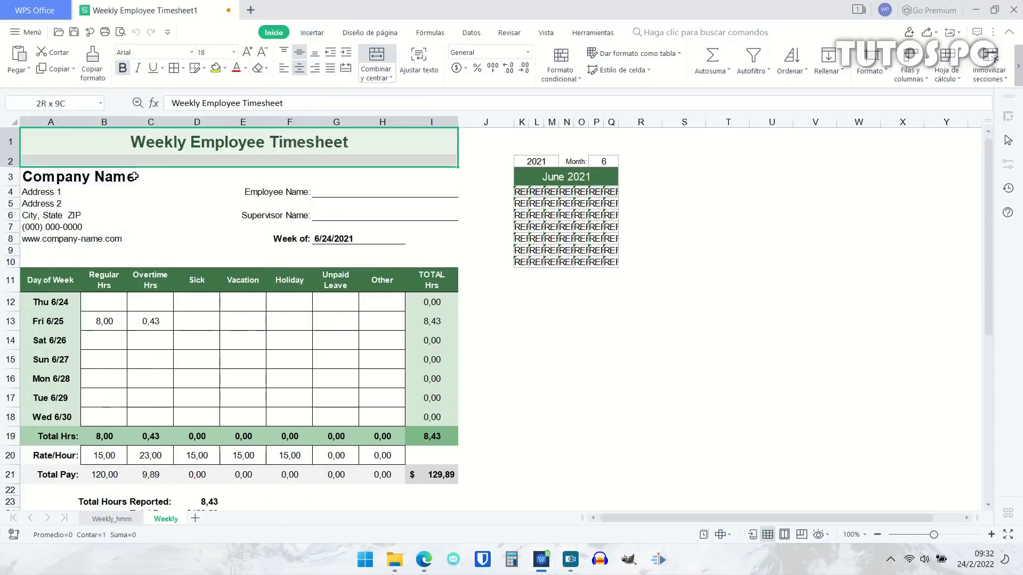
# Examine the Weekly Employee Timesheet's header block and the spreadsheet's insert, page layout and formula tools
pyautogui.moveTo(213, 149); pyautogui.dragTo(249, 252)
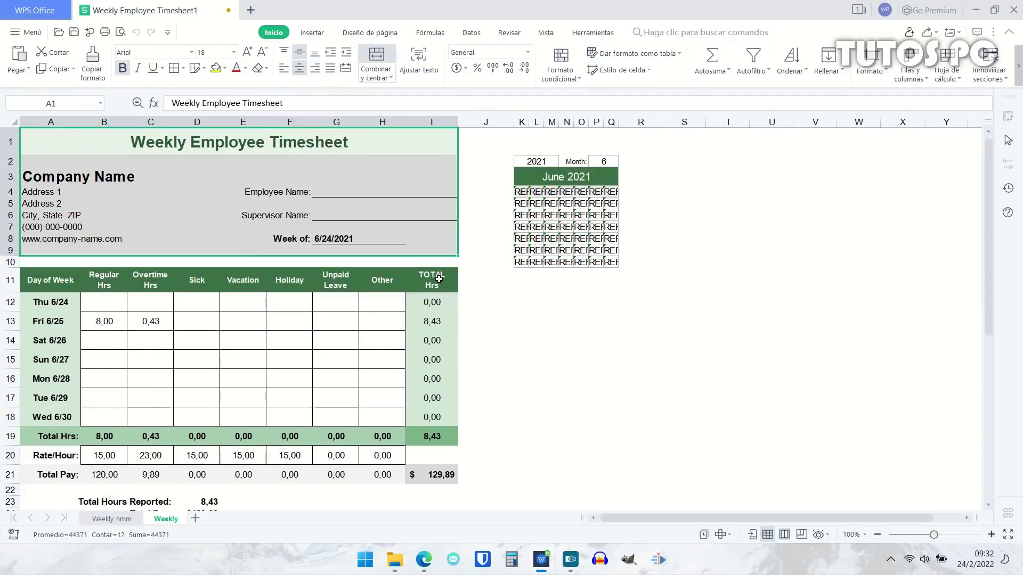
pyautogui.click(482, 280)
pyautogui.scroll(1, 170, 272)
pyautogui.scroll(1, 305, 262)
pyautogui.scroll(-2, 305, 262)
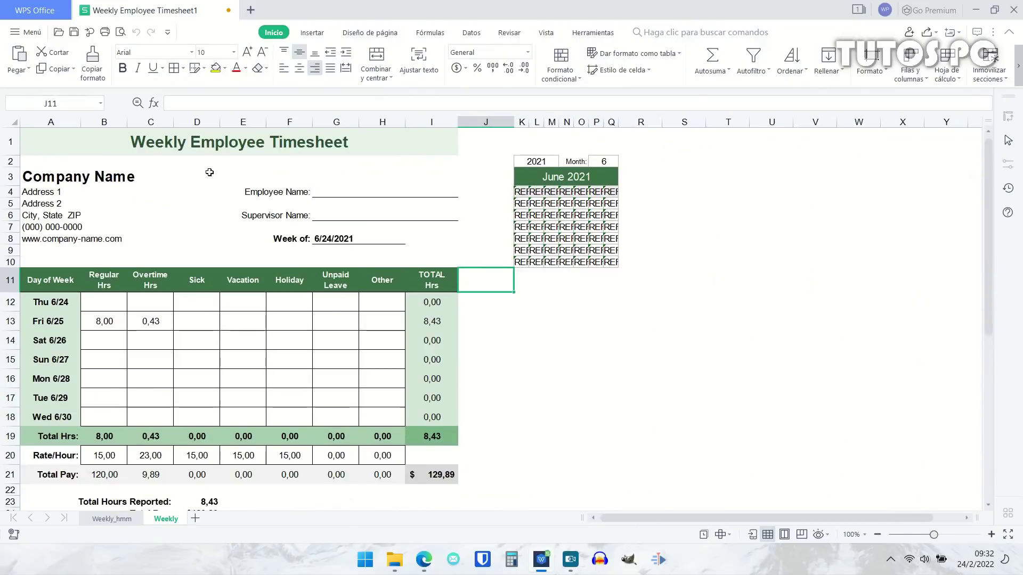
pyautogui.click(308, 34)
pyautogui.click(343, 35)
pyautogui.click(430, 33)
pyautogui.click(274, 33)
# Select the word "Timesheet" in the timesheet's title cell and open the font color options
pyautogui.click(268, 147)
pyautogui.moveTo(283, 103); pyautogui.dragTo(242, 103)
pyautogui.click(245, 68)
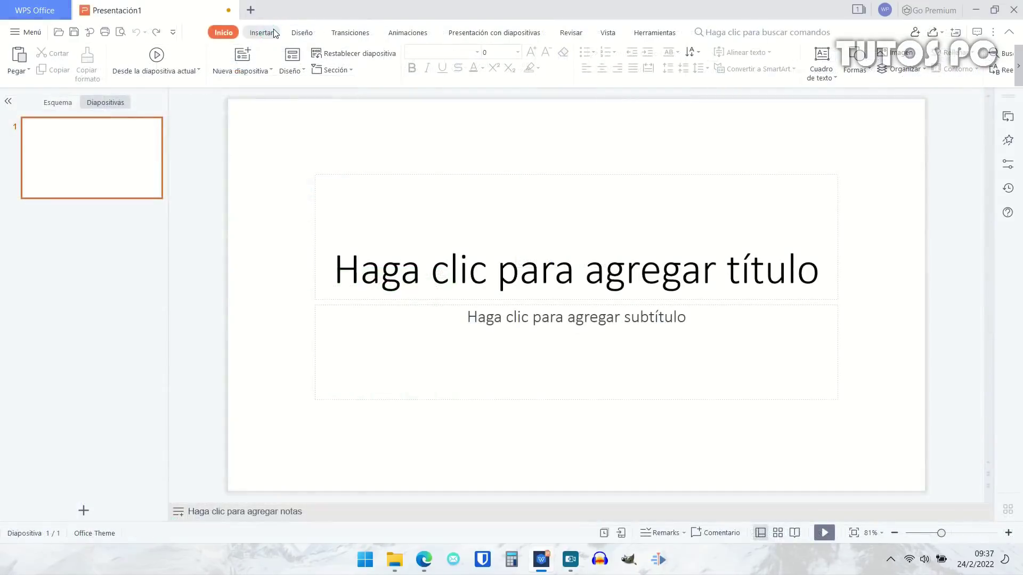
# Apply the Orange Waves design to the blank presentation
pyautogui.click(299, 33)
pyautogui.click(437, 73)
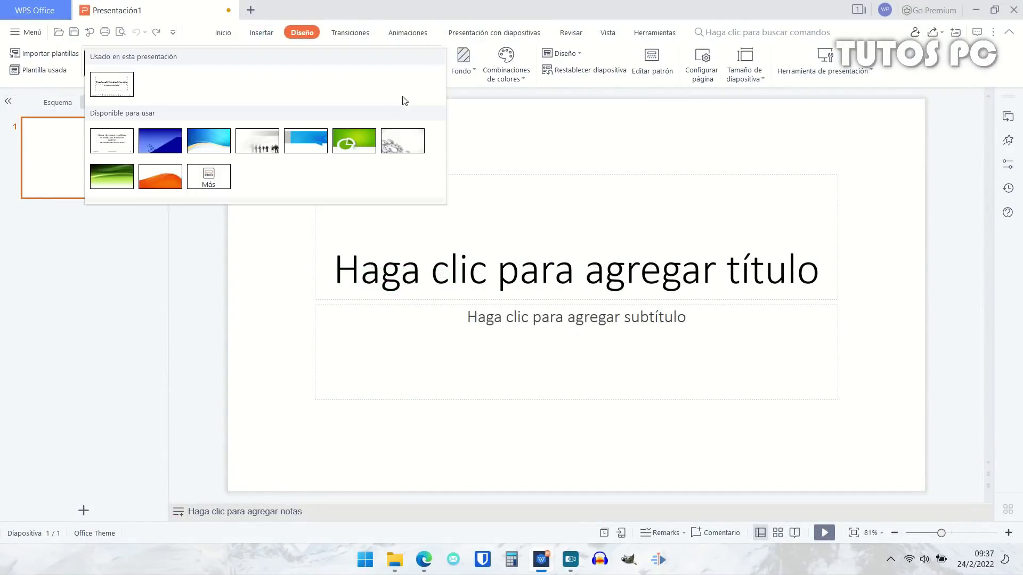
pyautogui.click(162, 177)
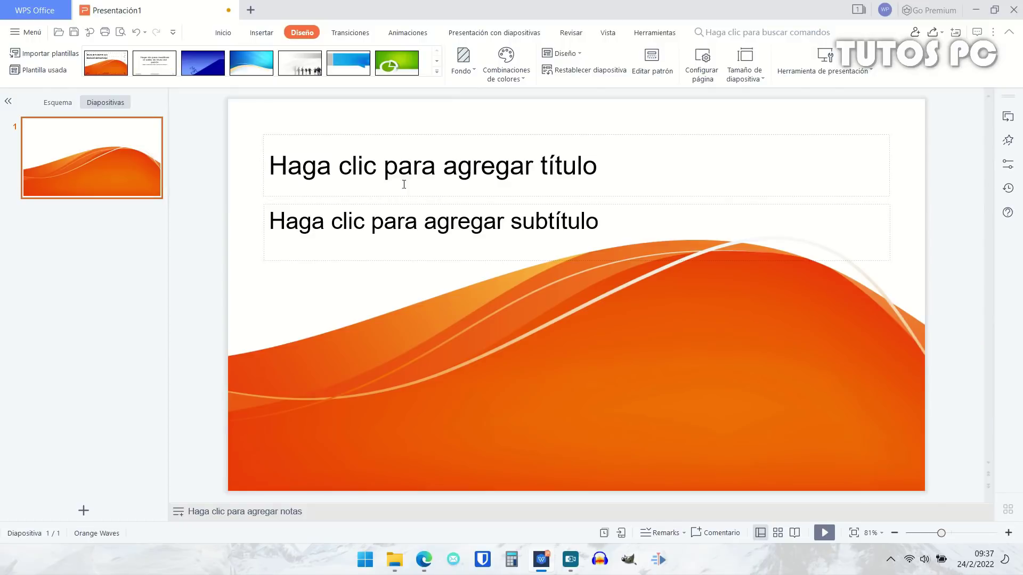
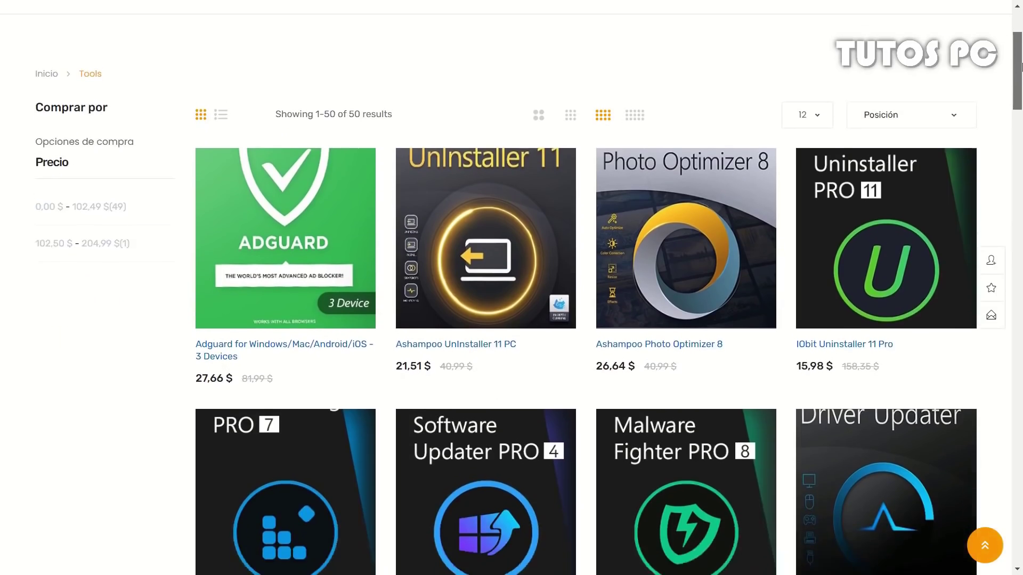
# Switch to the Keysfan online store and look through its Tools and Steam product listings
pyautogui.moveTo(1021, 67); pyautogui.dragTo(1021, 307)
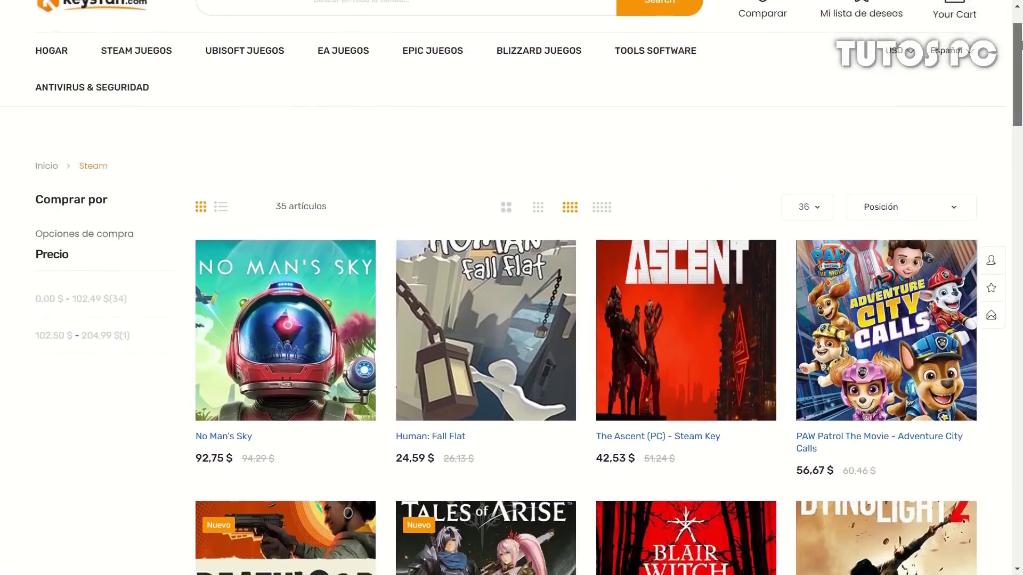
pyautogui.moveTo(1021, 25); pyautogui.dragTo(1021, 95)
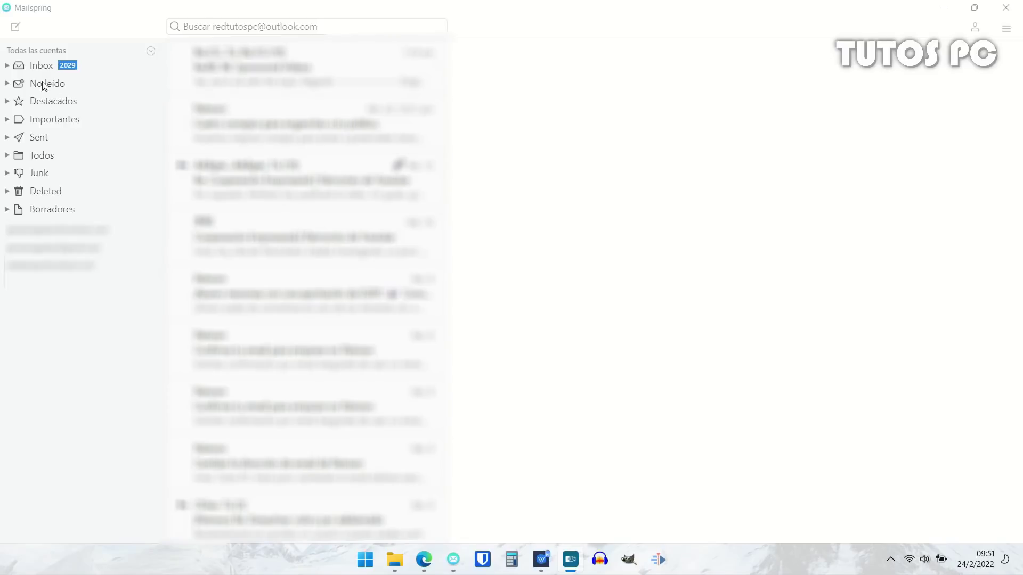
# Start a new e-mail message and look through its text size, font and emoji options
pyautogui.click(14, 27)
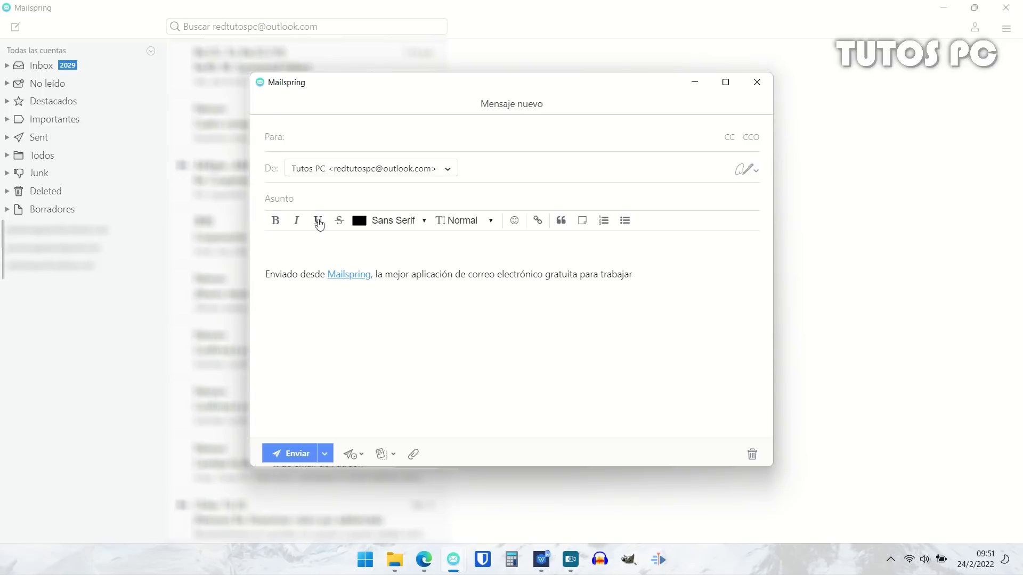
pyautogui.click(491, 222)
pyautogui.click(410, 221)
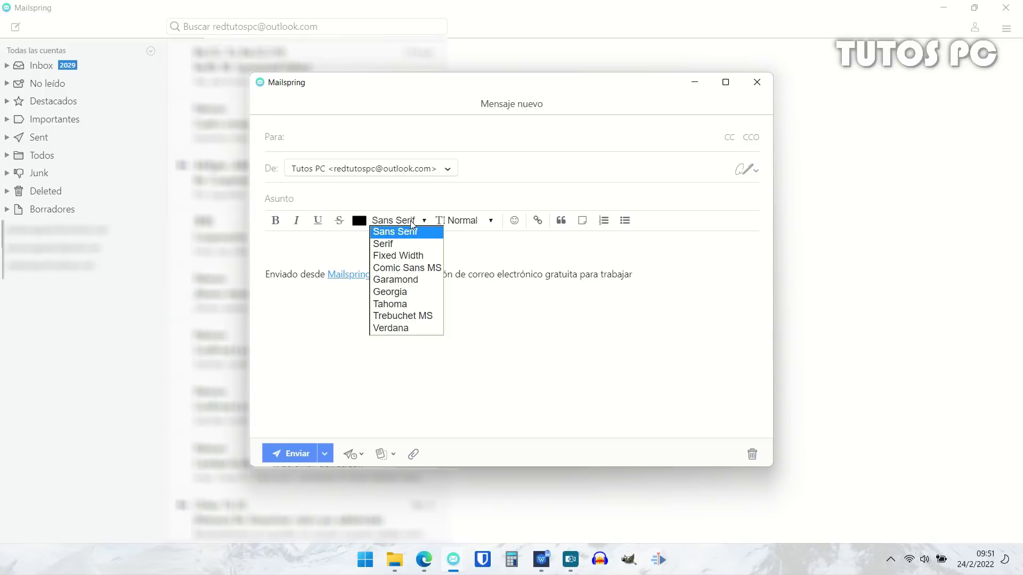
pyautogui.click(655, 246)
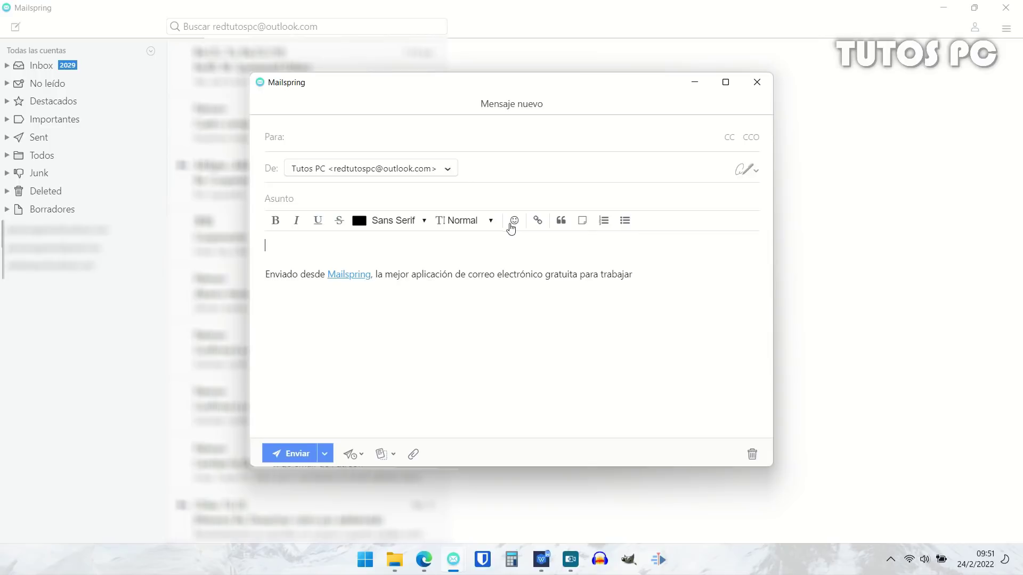
pyautogui.click(514, 222)
pyautogui.click(514, 222)
# Look through the message draft's send-later and template options, and close the draft
pyautogui.click(363, 455)
pyautogui.click(363, 456)
pyautogui.click(394, 456)
pyautogui.click(506, 418)
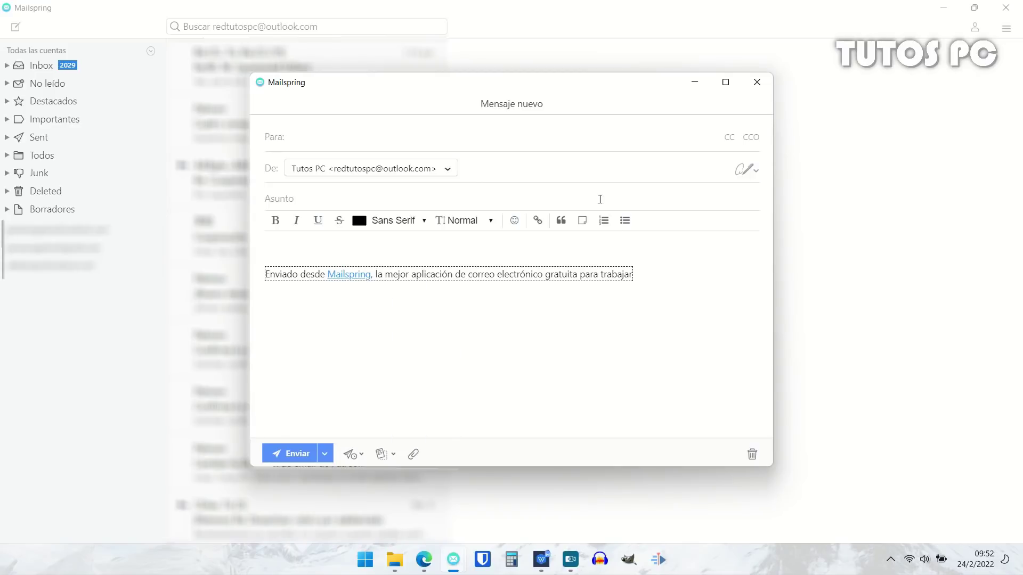
pyautogui.click(757, 83)
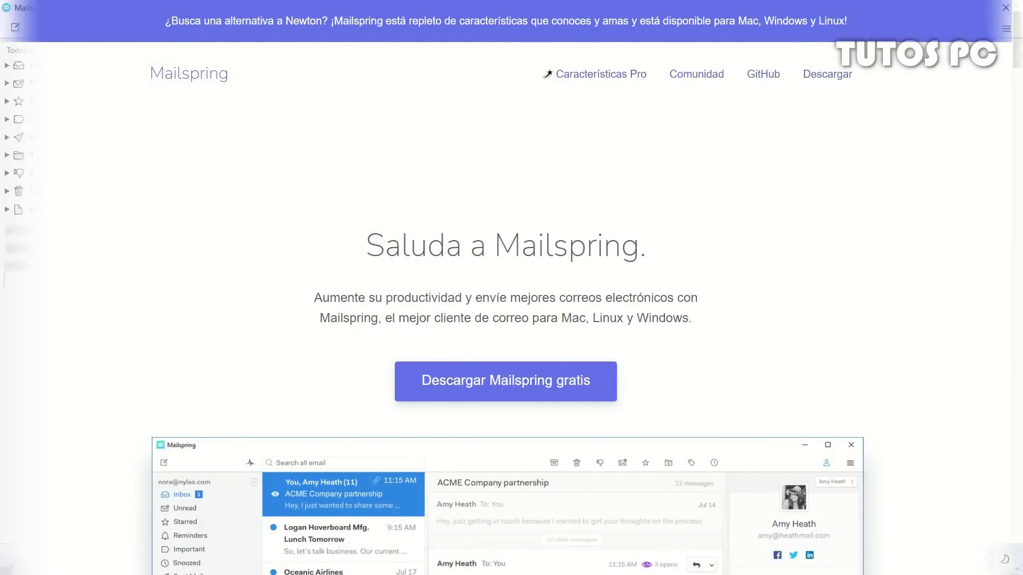
# Look through the Mailspring website's home page from beginning to end
pyautogui.scroll(-3, 1020, 75)
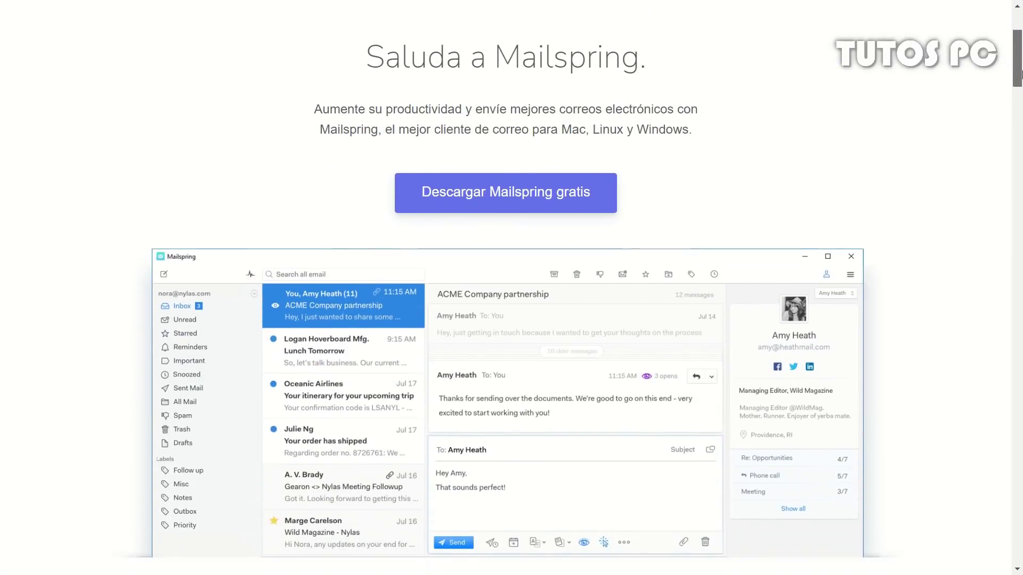
pyautogui.moveTo(1021, 75); pyautogui.dragTo(1020, 548)
# Look through Mailspring's application commands and examine the General preferences, from reading and sending to notifications and attachments
pyautogui.click(1005, 30)
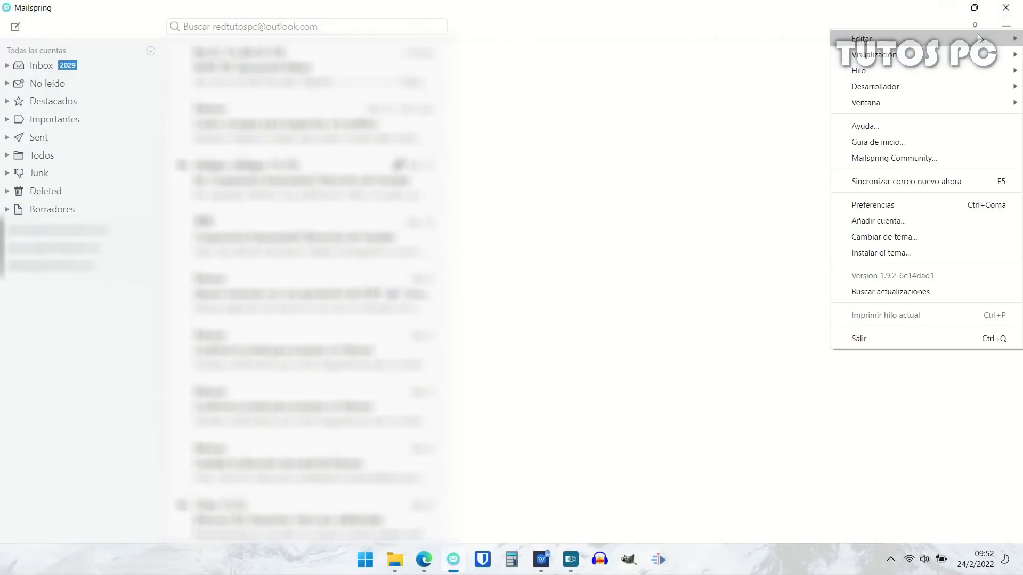
pyautogui.moveTo(978, 38)
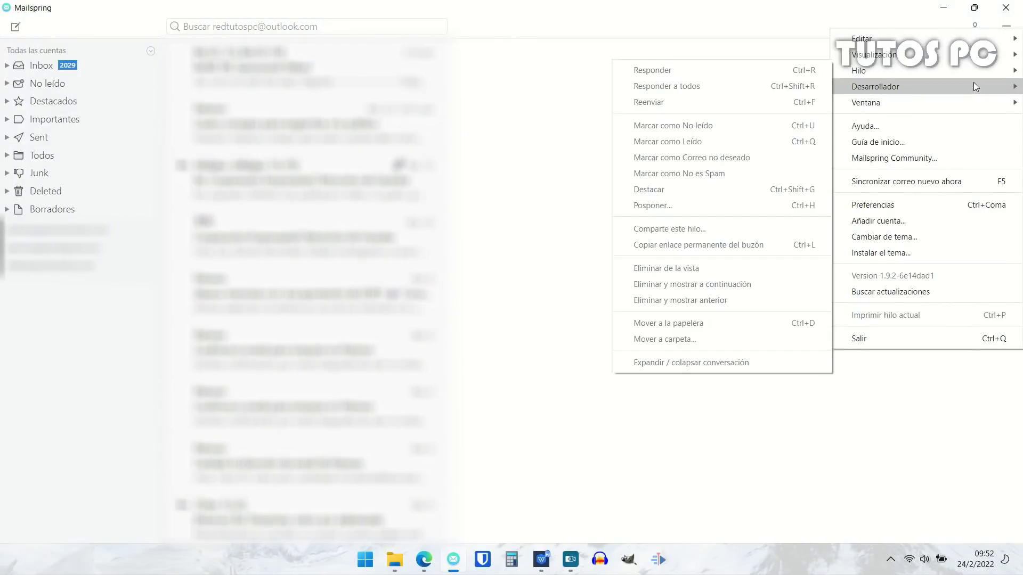
pyautogui.moveTo(972, 89)
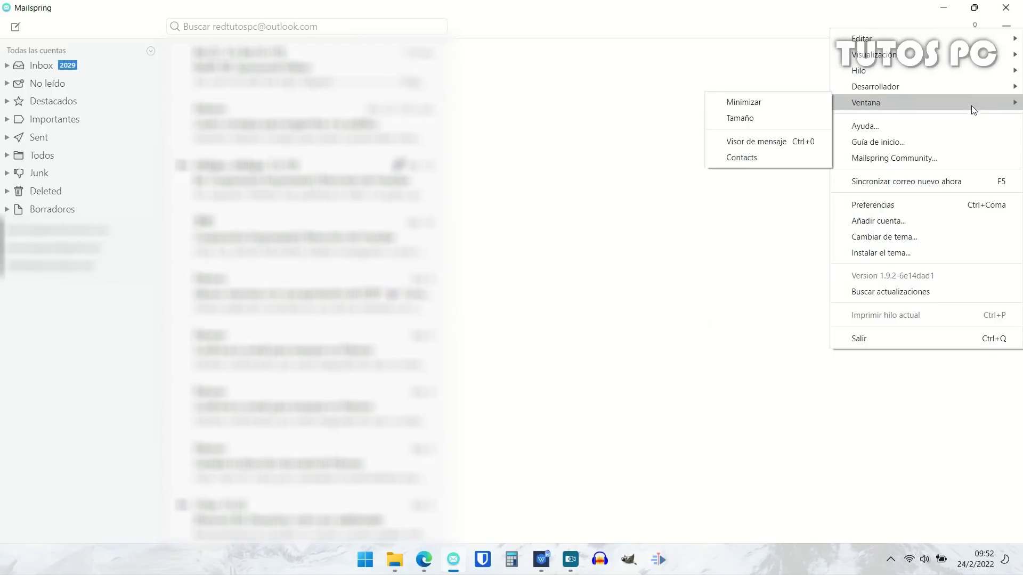
pyautogui.click(883, 210)
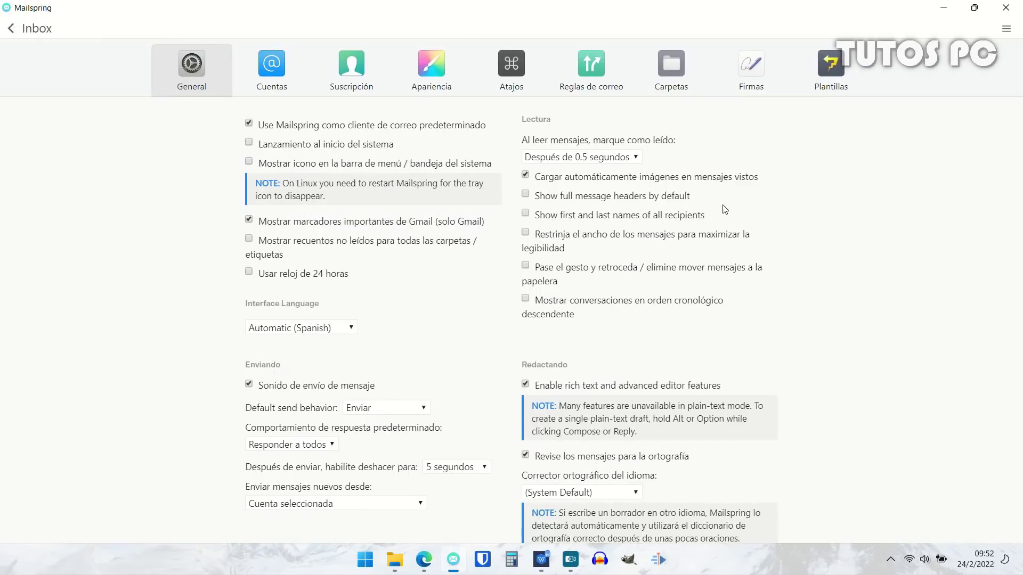
pyautogui.scroll(-2, 951, 268)
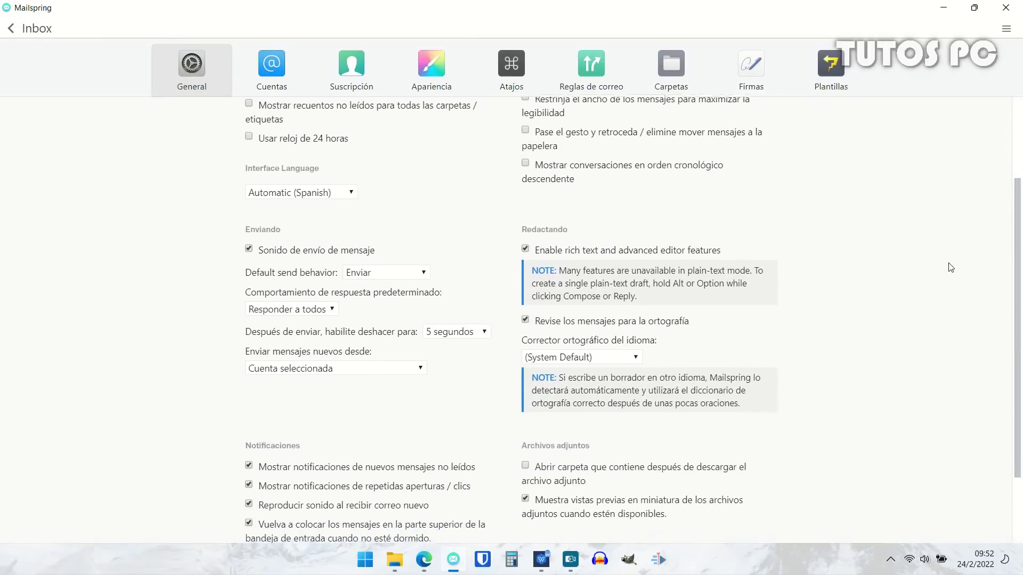
pyautogui.scroll(-2, 951, 267)
pyautogui.scroll(4, 951, 268)
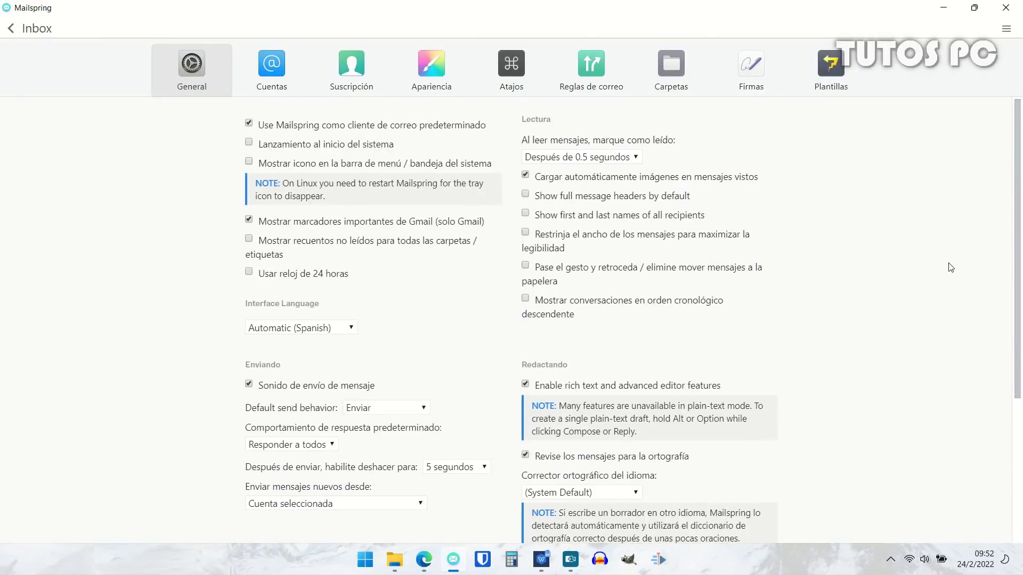
# Examine the account settings, the Mailspring Pro subscription features and the appearance preferences
pyautogui.click(276, 84)
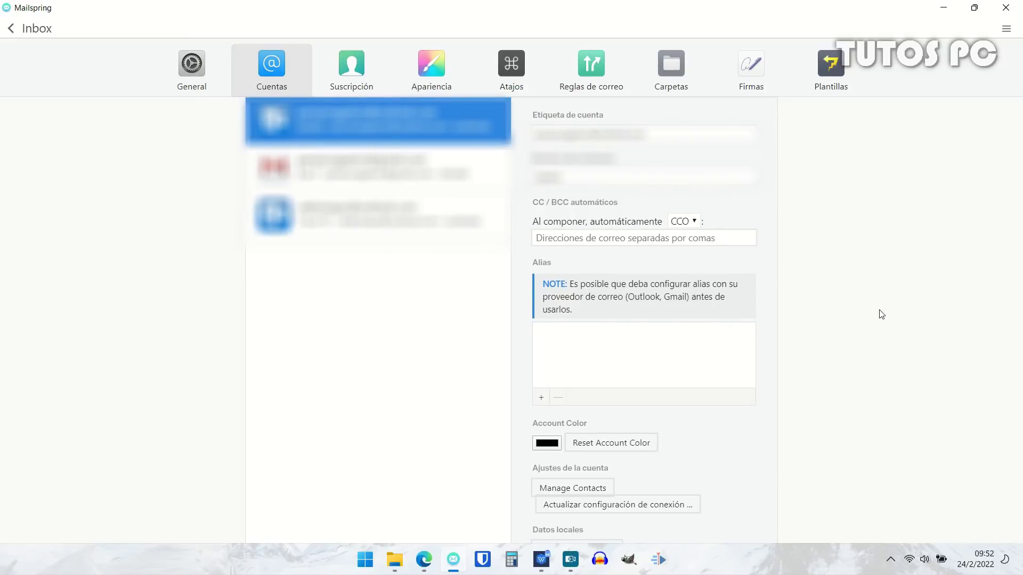
pyautogui.click(357, 88)
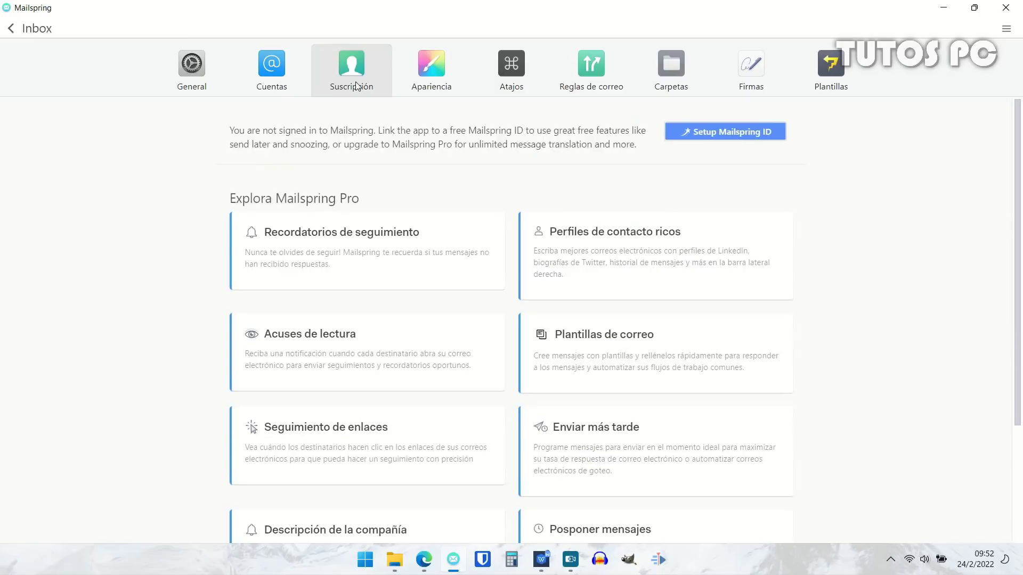
pyautogui.scroll(-4, 931, 208)
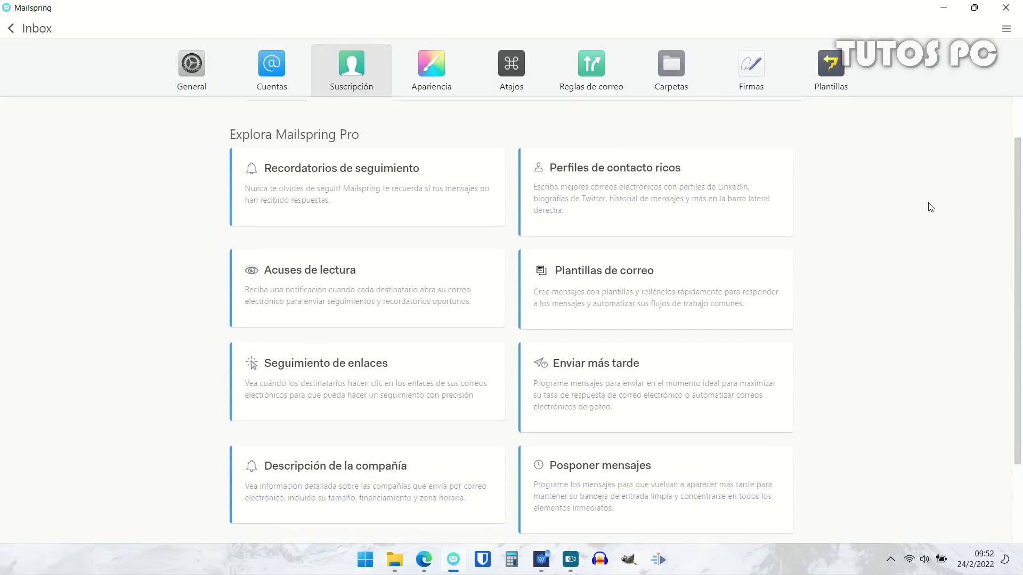
pyautogui.scroll(4, 931, 207)
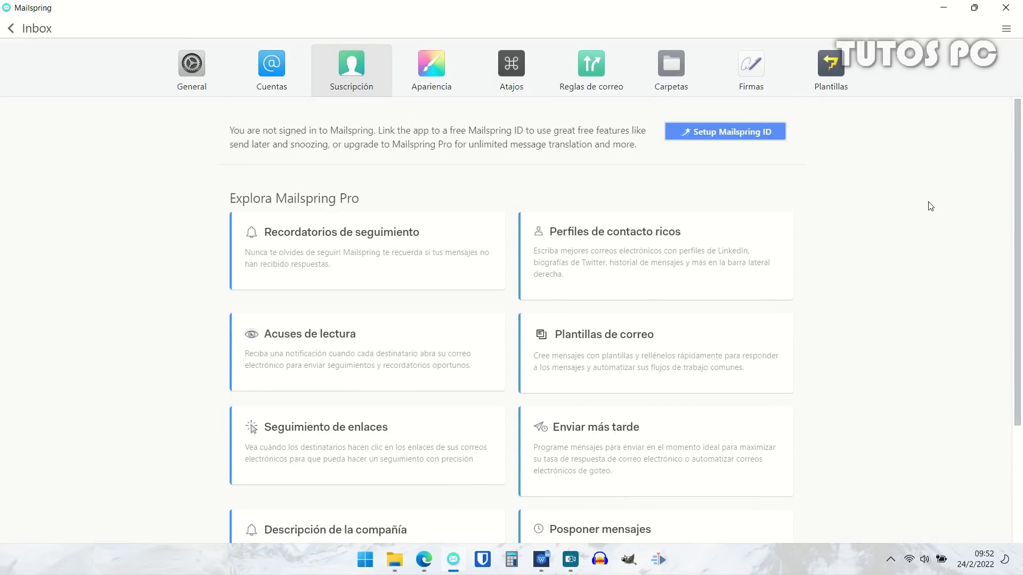
pyautogui.click(442, 75)
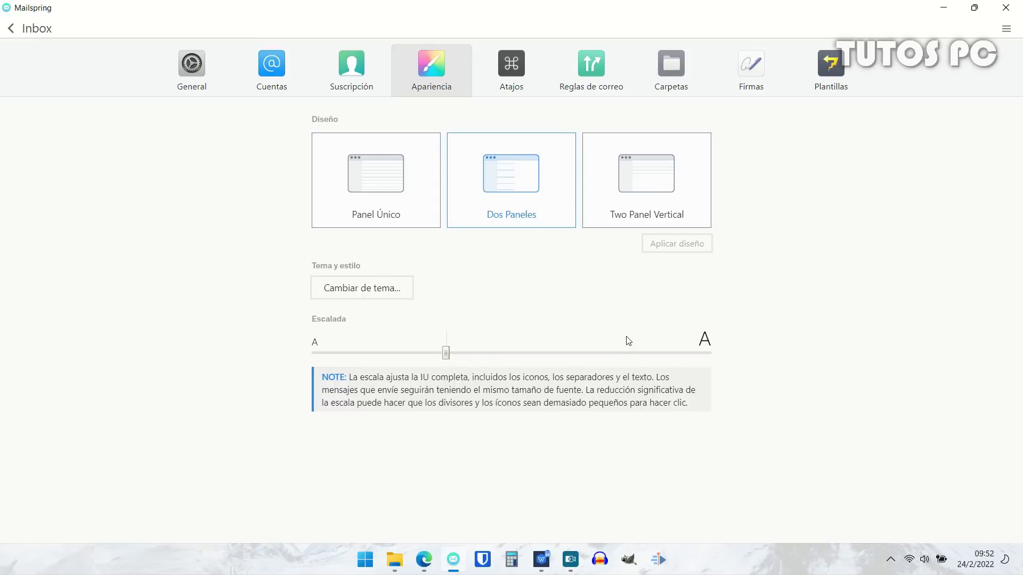
# Look through the whole list of keyboard shortcuts in the preferences, including its customization section
pyautogui.click(516, 93)
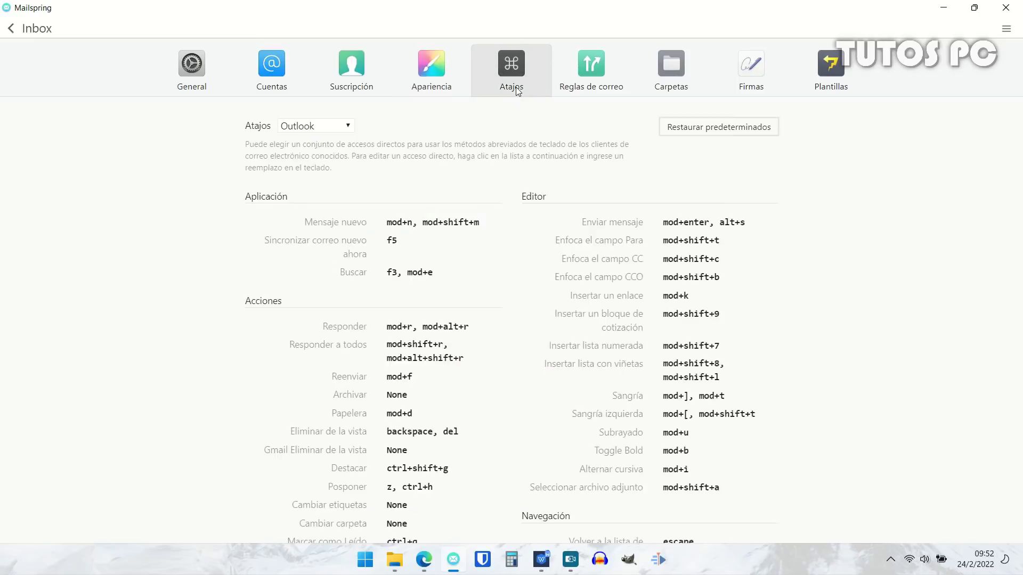
pyautogui.scroll(-6, 820, 246)
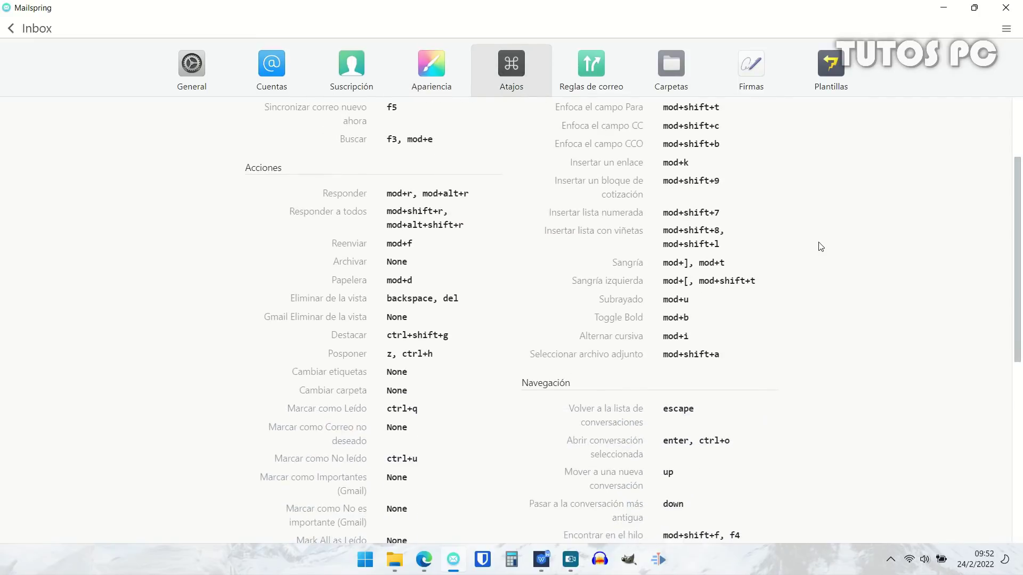
pyautogui.scroll(-4, 821, 246)
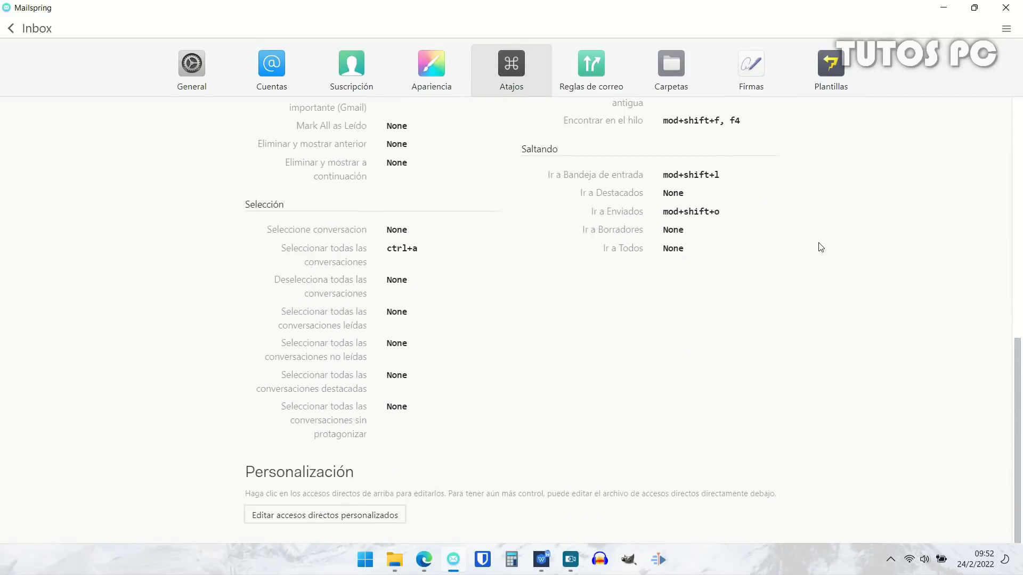
pyautogui.scroll(10, 821, 246)
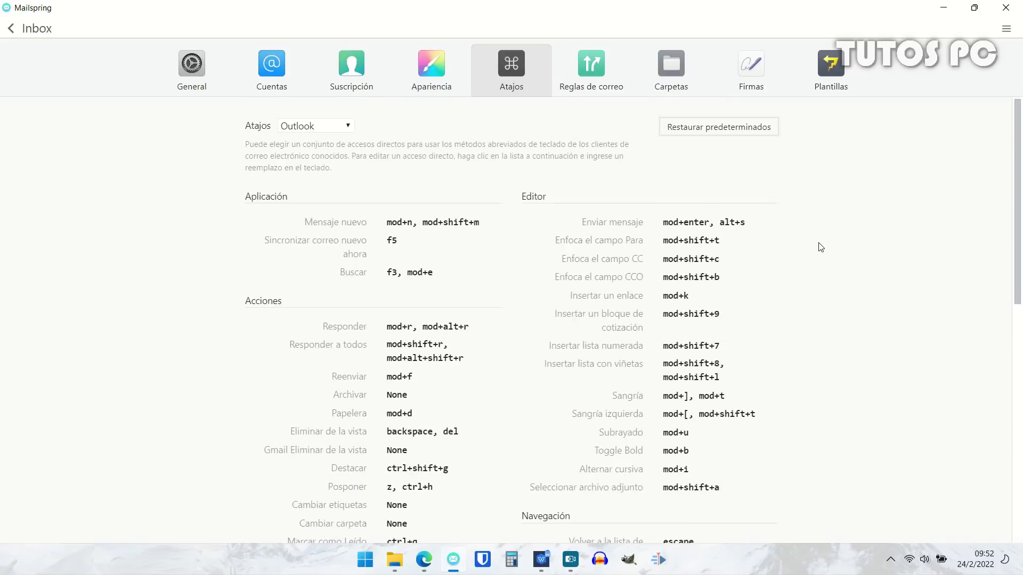
# Examine the mail rules, folders and signature preferences, including the default signature's information fields
pyautogui.click(603, 81)
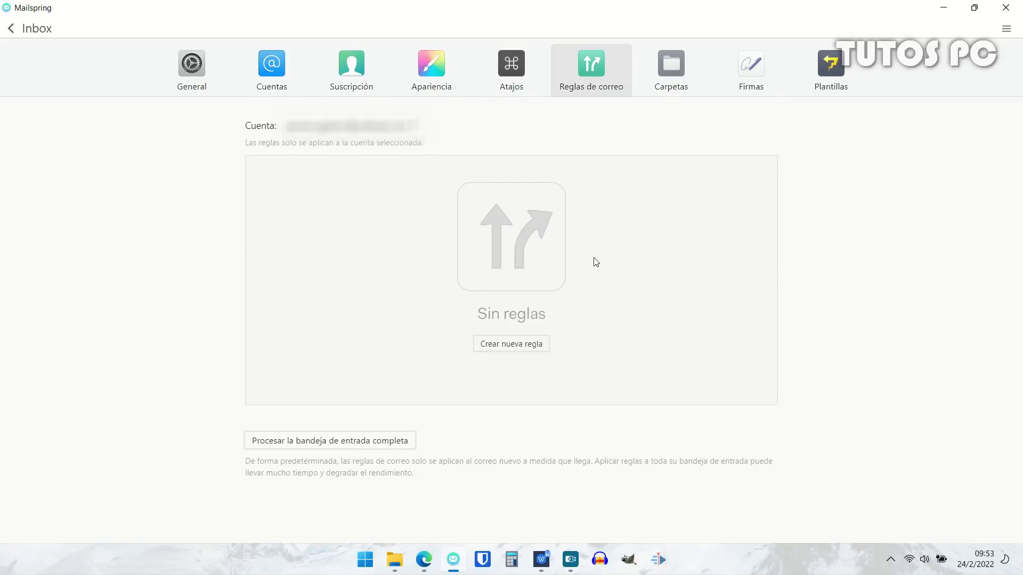
pyautogui.click(682, 83)
pyautogui.click(762, 76)
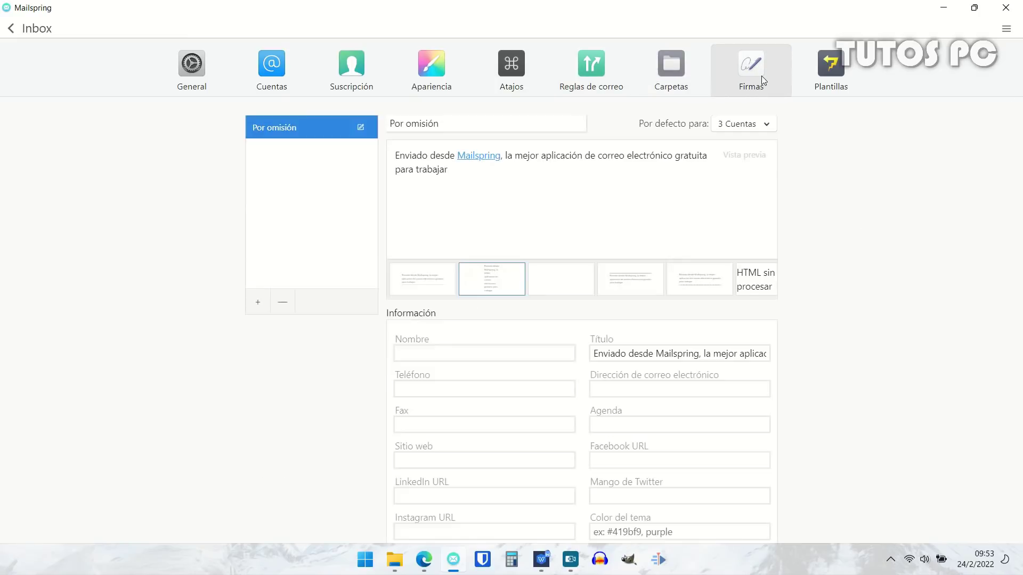
pyautogui.scroll(-2, 809, 235)
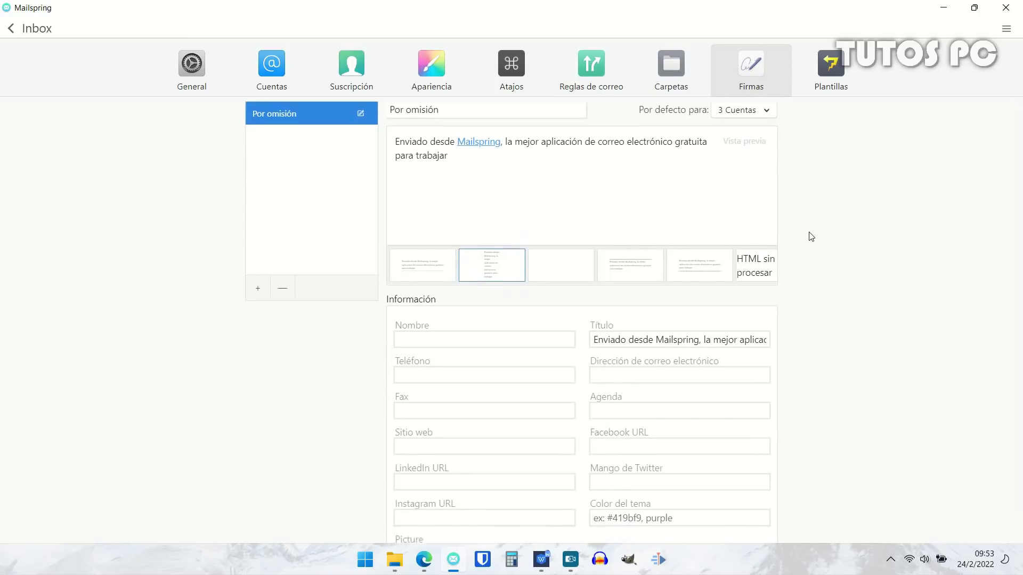
pyautogui.scroll(2, 811, 236)
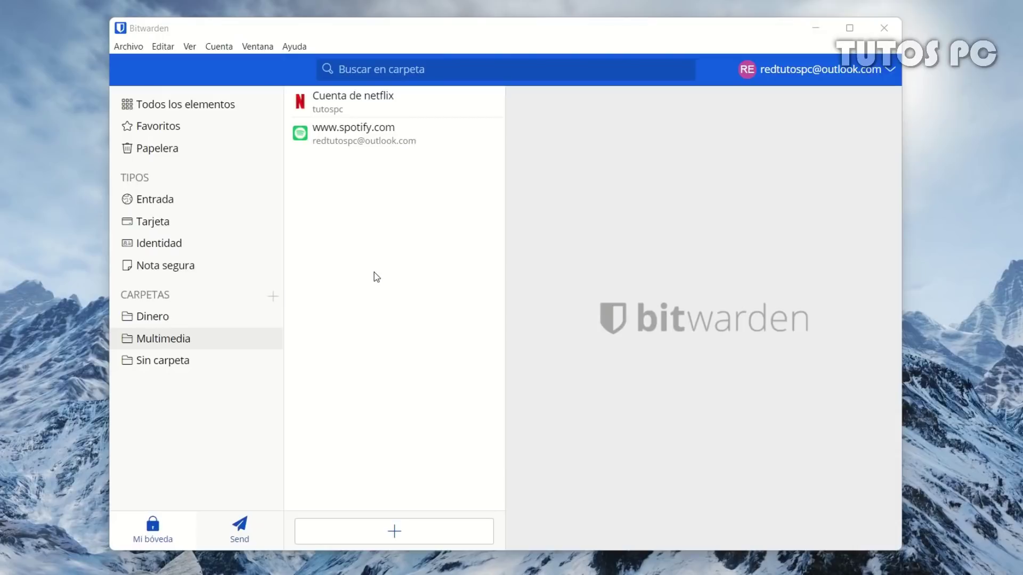
# Switch to Bitwarden and look at the Dinero and Multimedia folders and the saved Netflix and Spotify entries
pyautogui.click(168, 327)
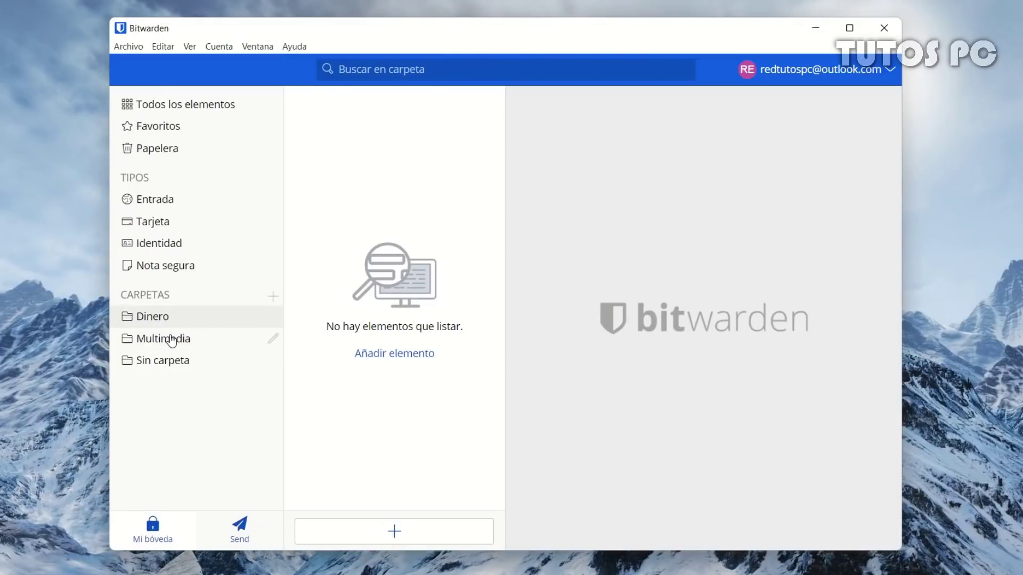
pyautogui.click(172, 341)
pyautogui.click(384, 106)
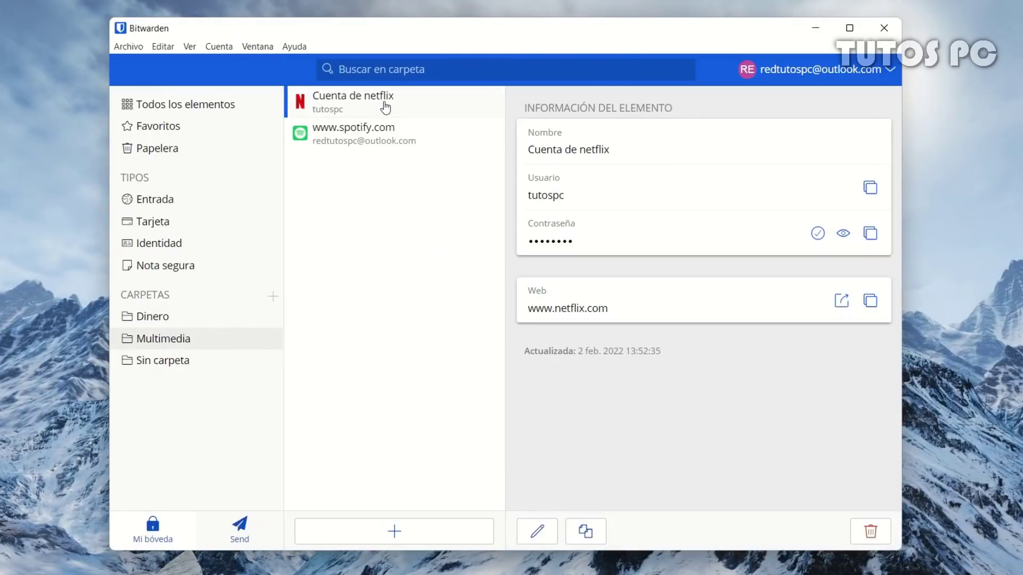
pyautogui.click(376, 136)
pyautogui.click(423, 110)
# Add a new Entrada item in the Multimedia folder with the name Tutos and the username Tutospc
pyautogui.click(366, 537)
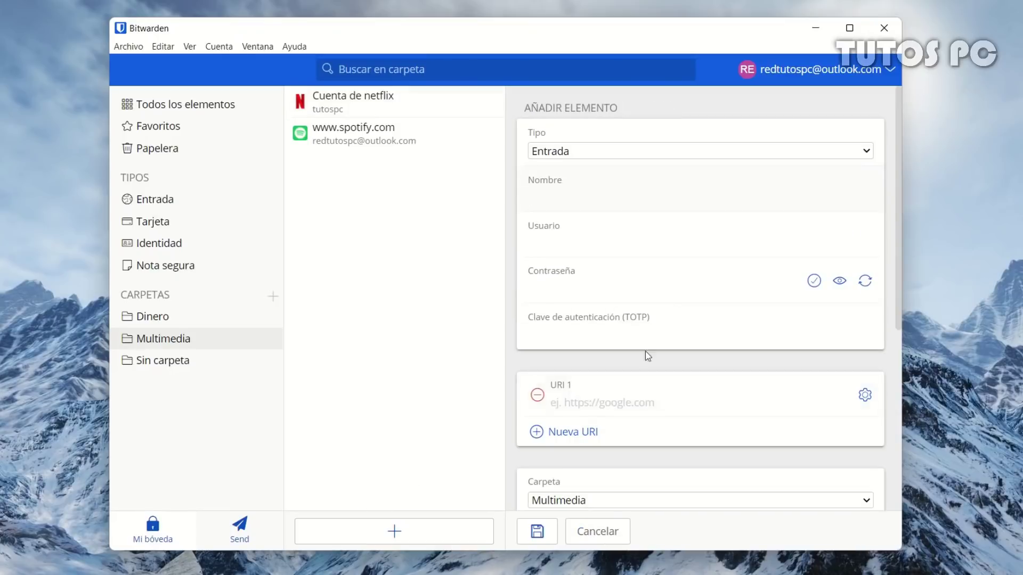
pyautogui.scroll(-6, 598, 197)
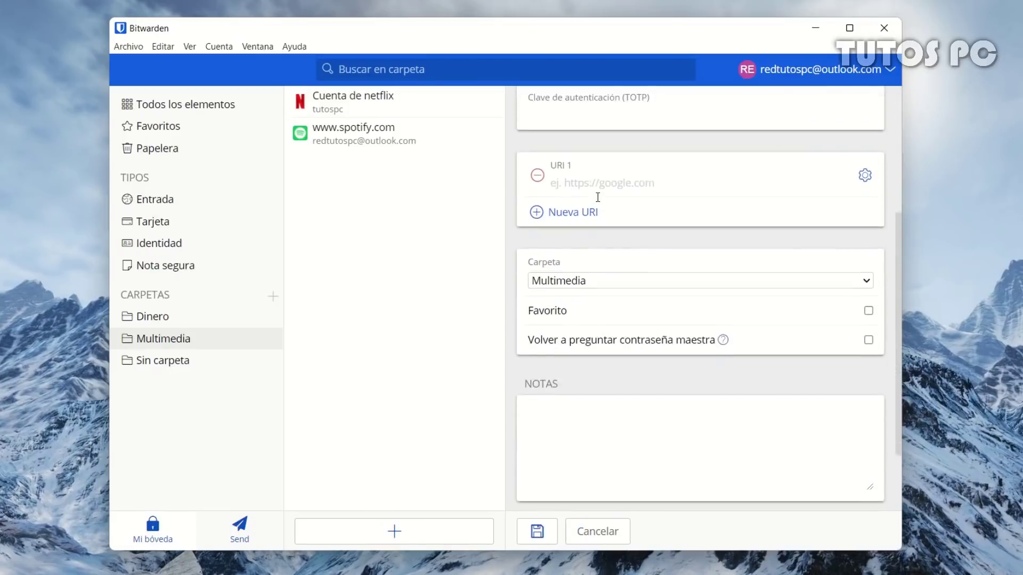
pyautogui.scroll(6, 598, 200)
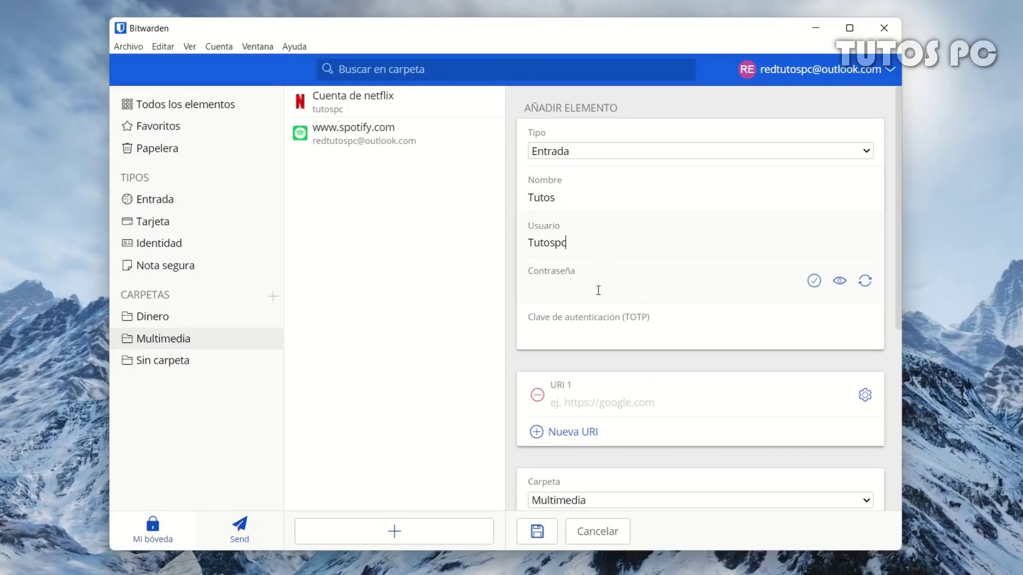
# Generate a password for the new item with its length set to 33 characters
pyautogui.click(866, 283)
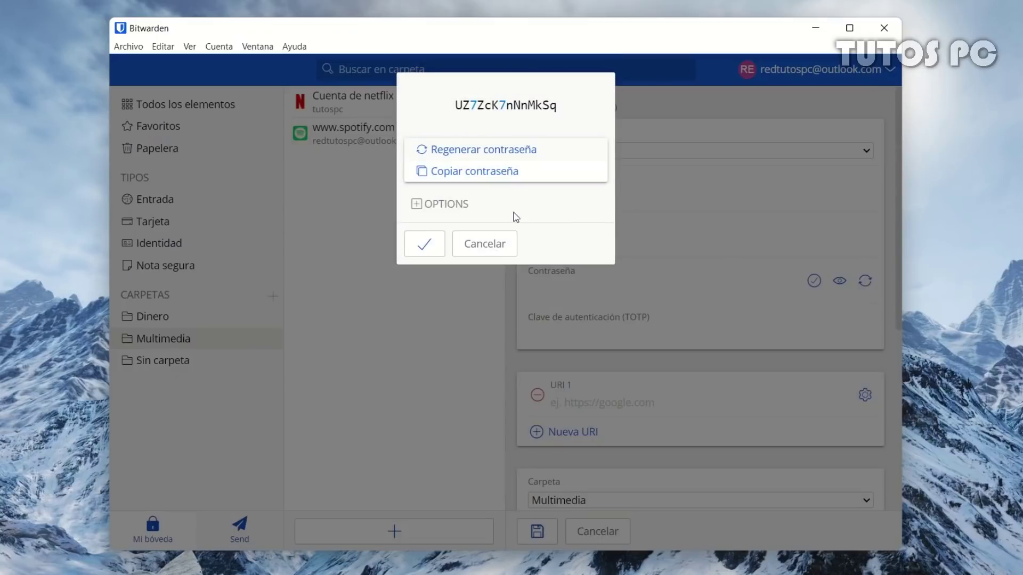
pyautogui.click(416, 205)
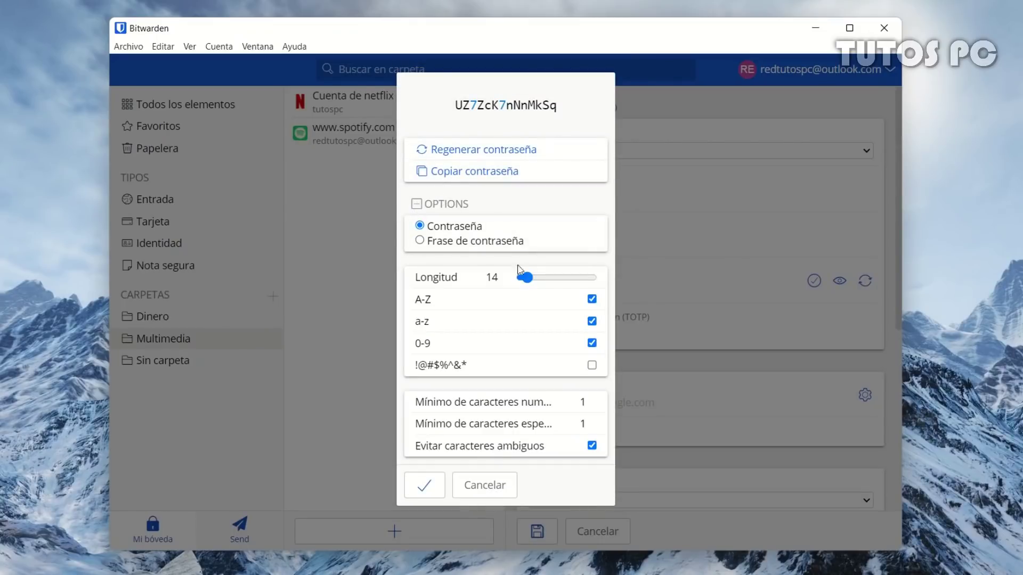
pyautogui.moveTo(528, 283); pyautogui.dragTo(538, 316)
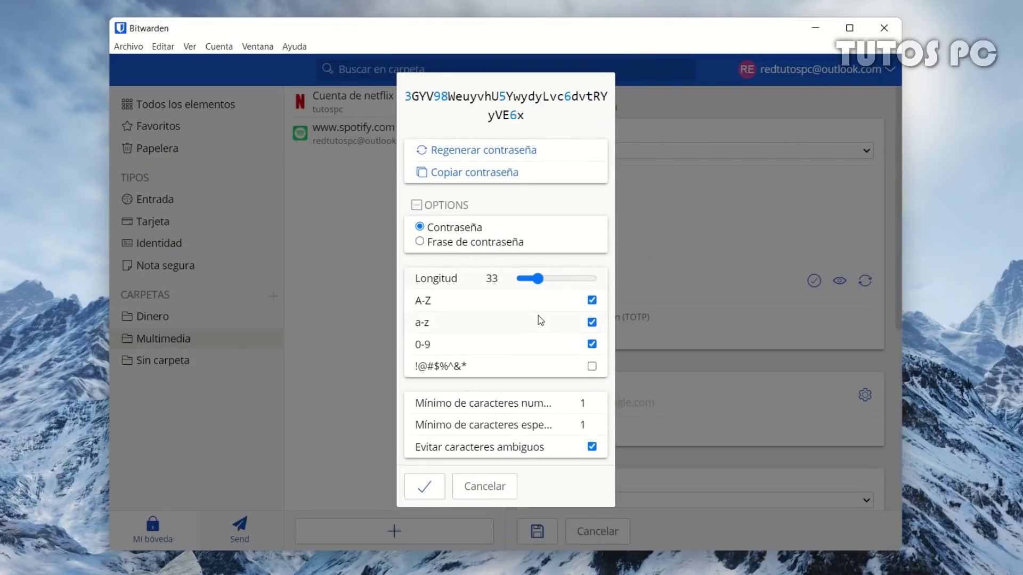
# Try generating the password without digits and with special characters
pyautogui.click(593, 345)
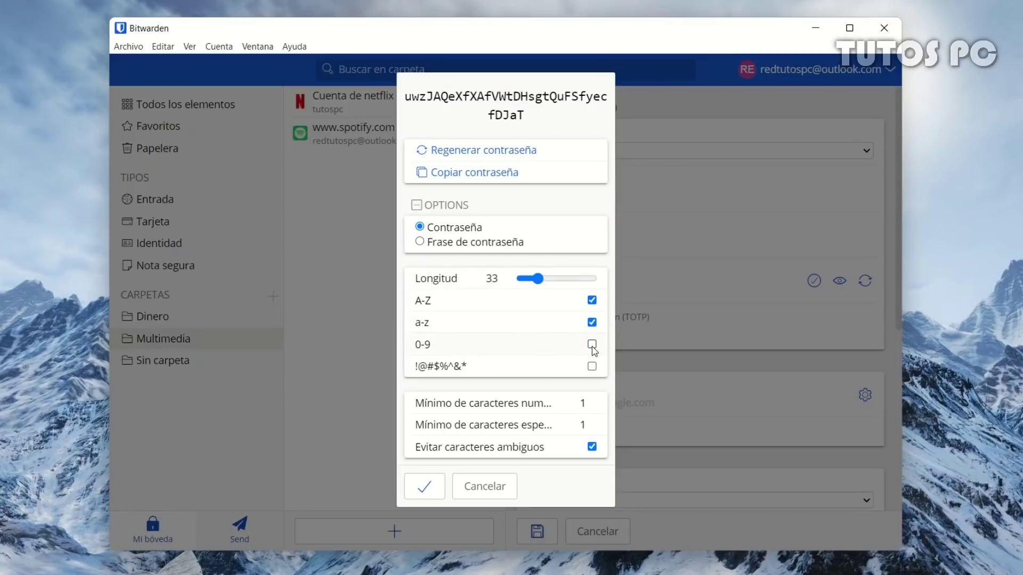
pyautogui.click(592, 345)
pyautogui.click(592, 367)
pyautogui.click(592, 367)
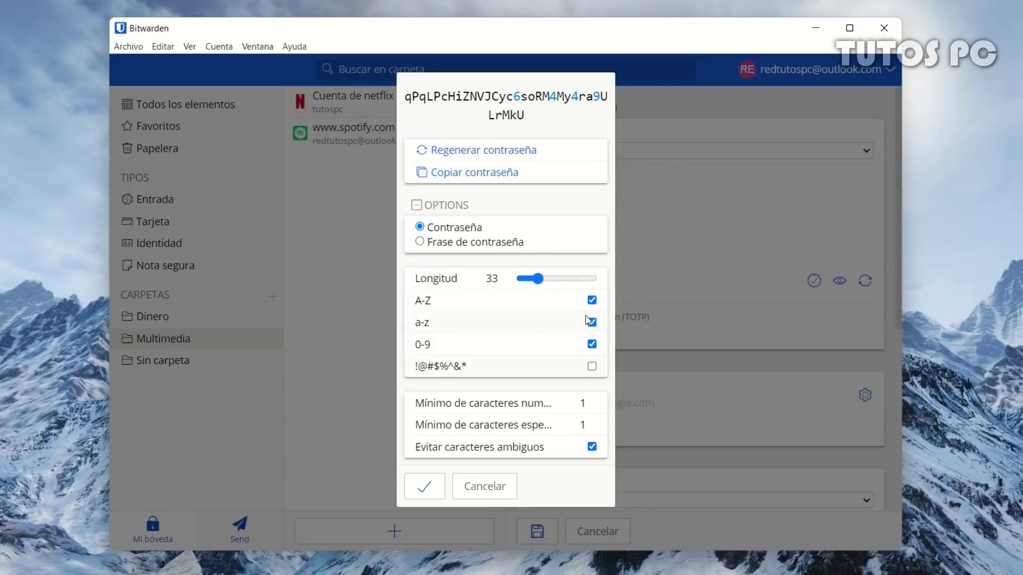
# Regenerate the password several times with A-Z, a-z and 0-9 enabled, then apply it to the new item's Contraseña field and reveal it
pyautogui.click(592, 303)
pyautogui.click(592, 302)
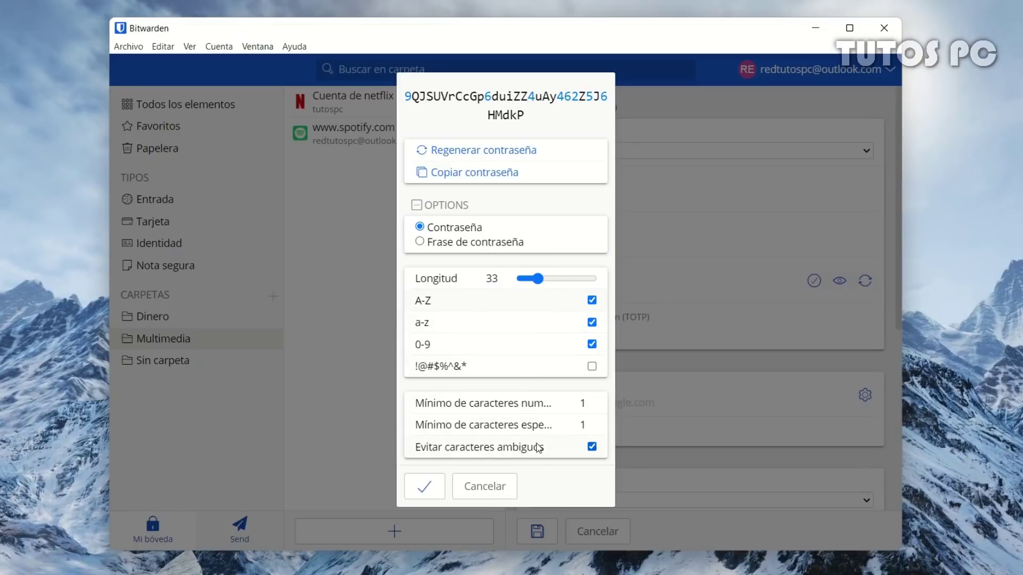
pyautogui.click(493, 155)
pyautogui.click(495, 154)
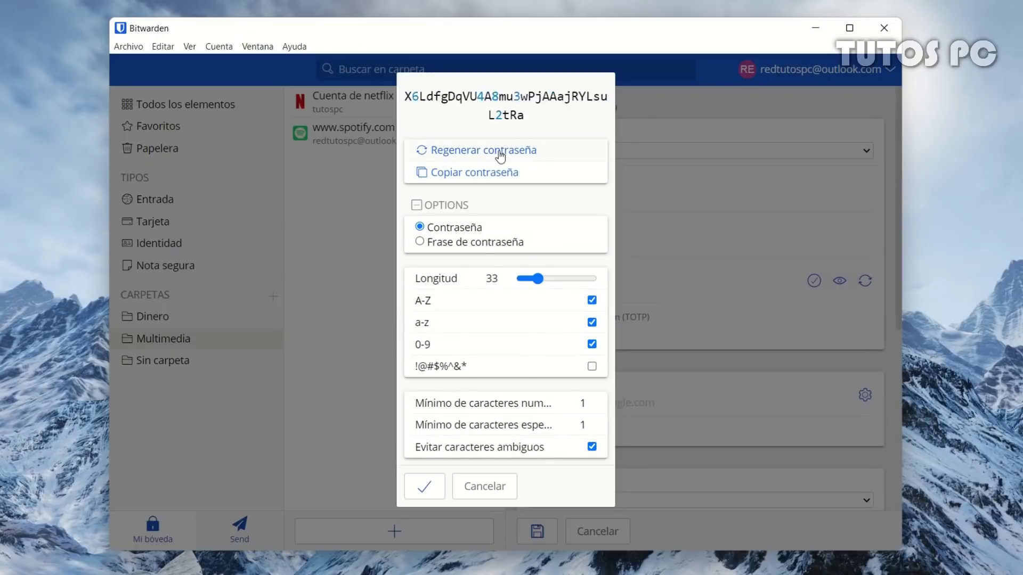
pyautogui.click(498, 155)
pyautogui.click(500, 154)
pyautogui.click(500, 154)
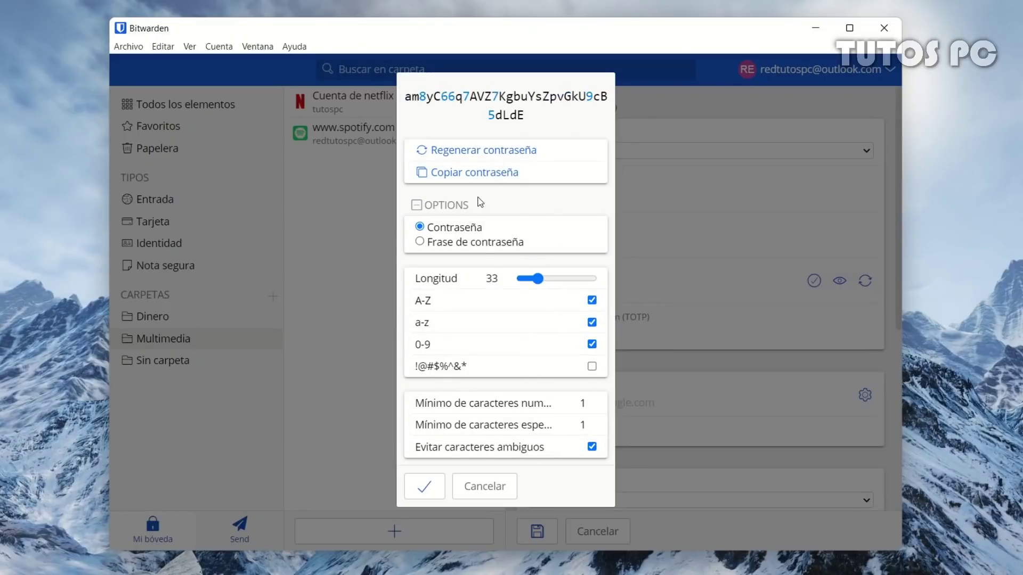
pyautogui.click(424, 487)
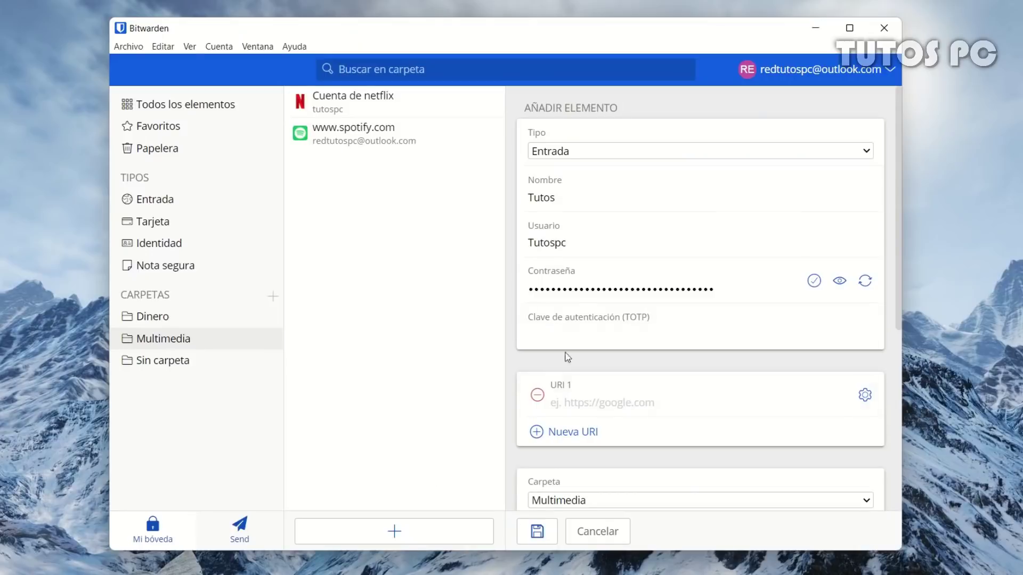
pyautogui.moveTo(572, 288); pyautogui.dragTo(674, 288)
pyautogui.click(839, 281)
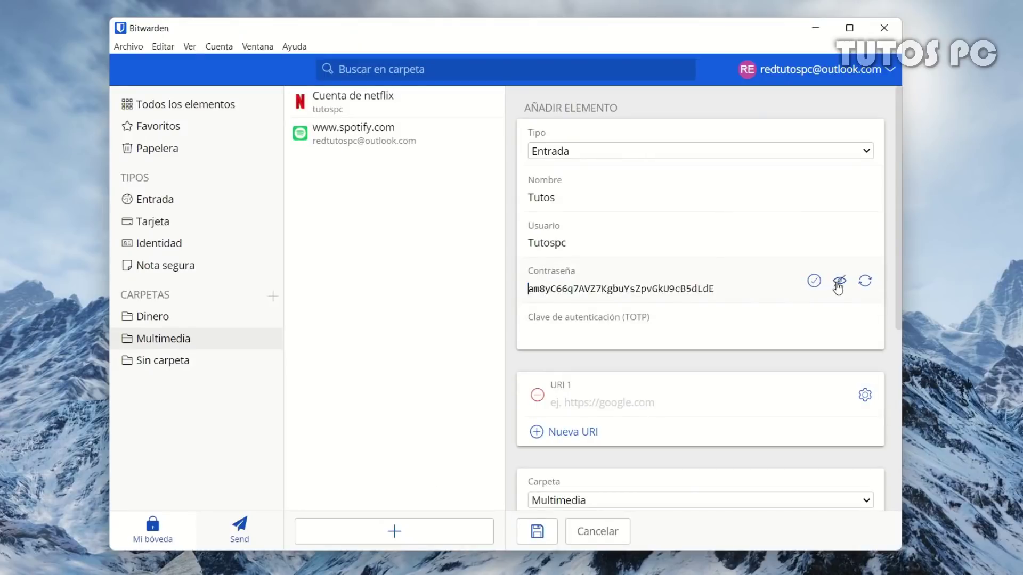
# Keep the new item in the Multimedia folder, mark it as Favorito, add the note "Contraseña de prueba" and save it
pyautogui.scroll(-4, 737, 322)
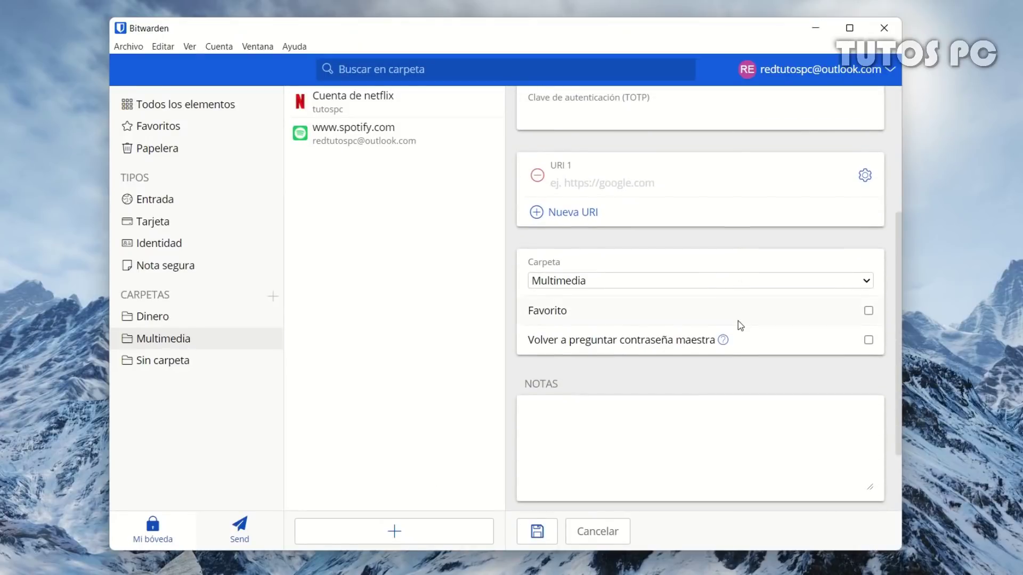
pyautogui.click(596, 286)
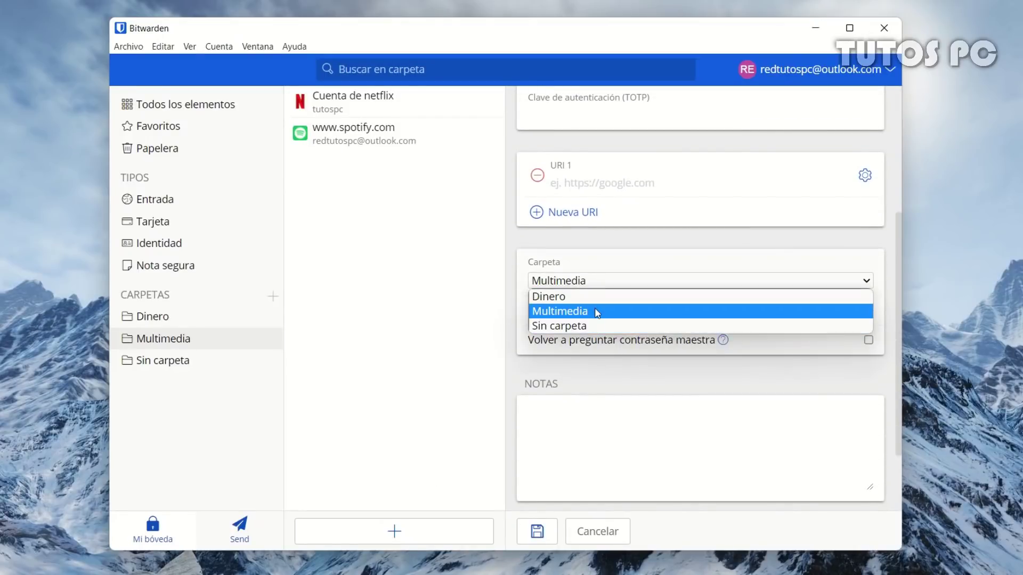
pyautogui.click(642, 288)
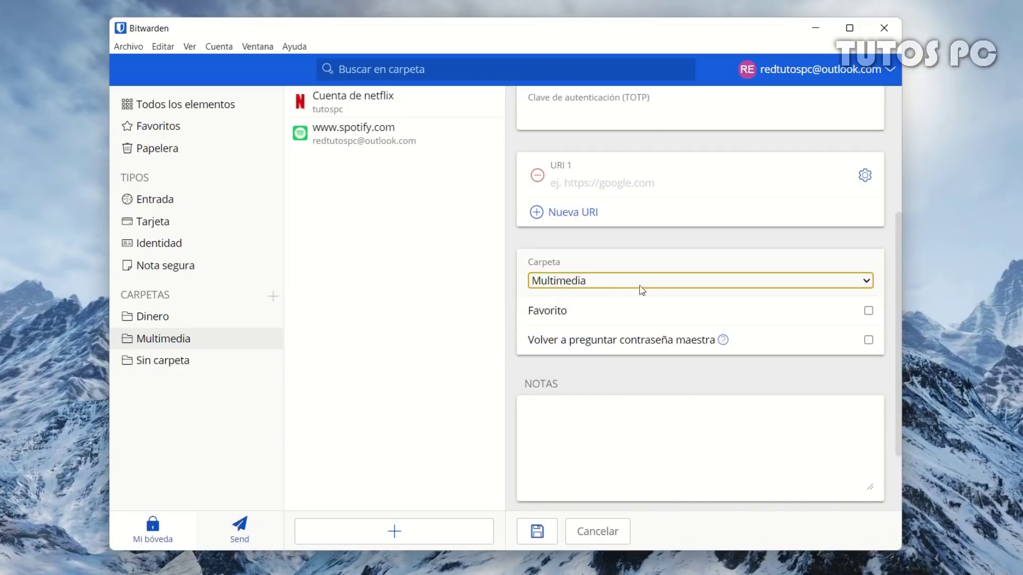
pyautogui.click(868, 310)
pyautogui.scroll(-2, 584, 360)
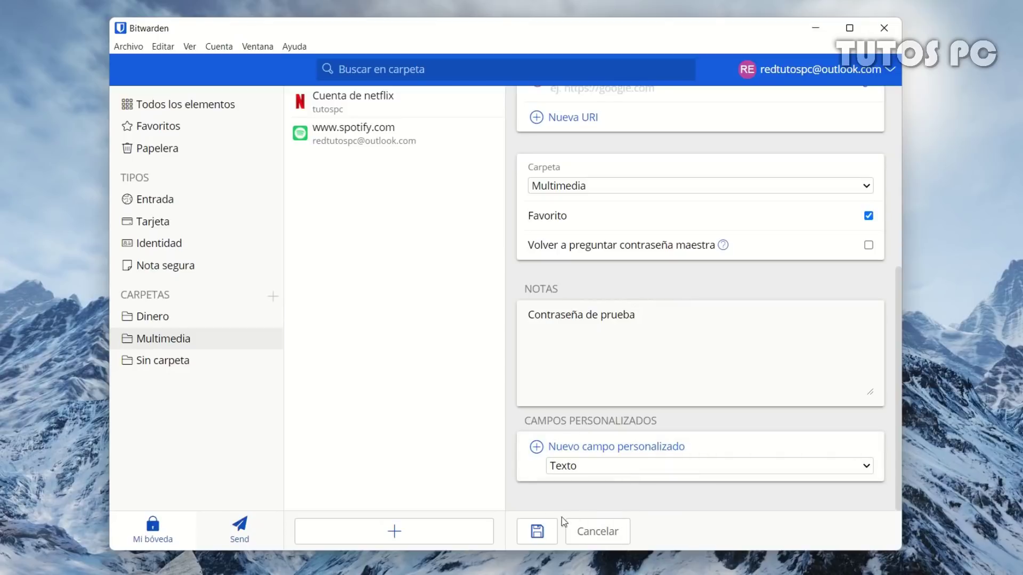
pyautogui.click(537, 531)
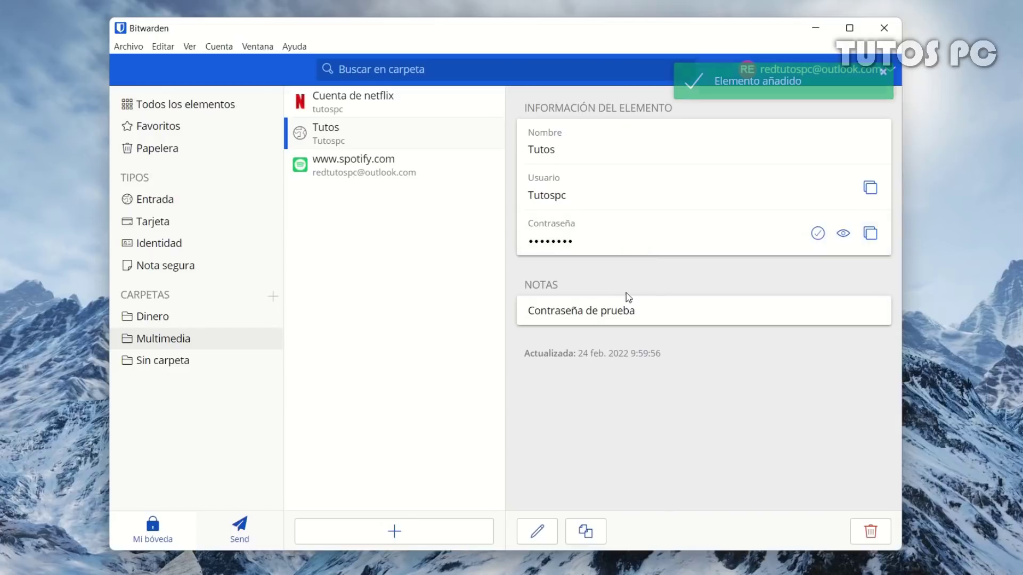
# Reveal the saved Tutos item's password and copy it
pyautogui.click(843, 235)
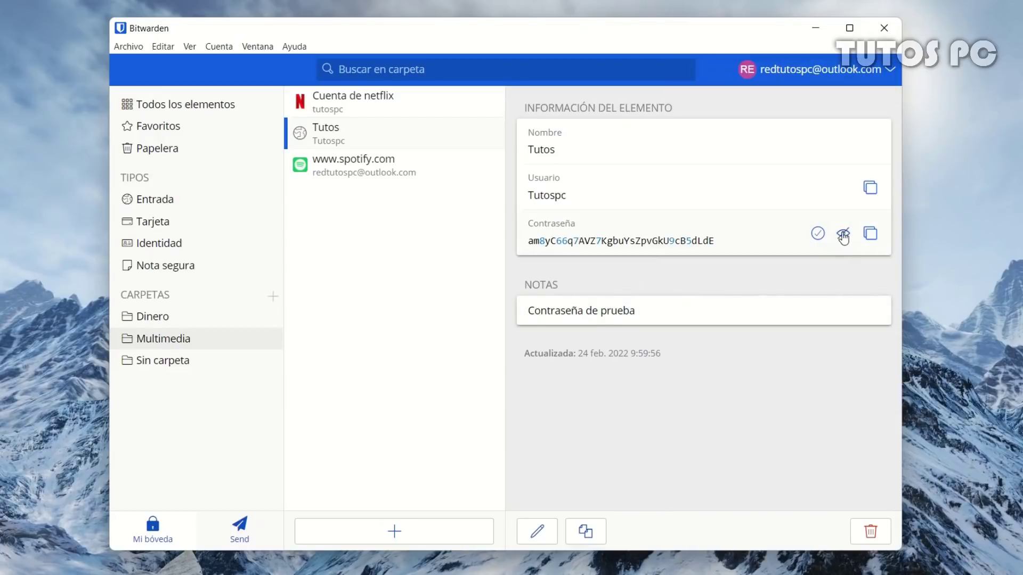
pyautogui.click(871, 237)
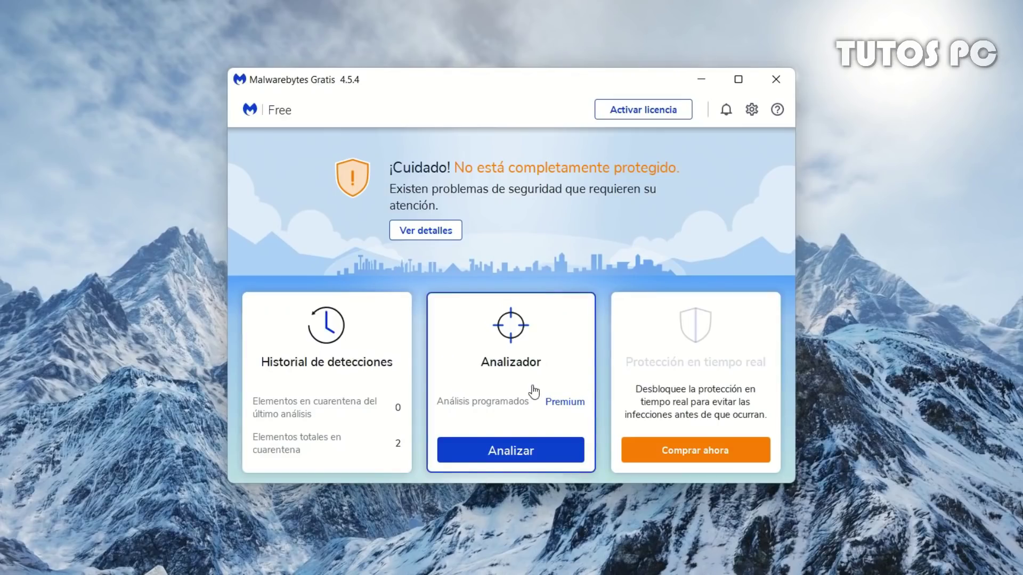
# Switch to Malwarebytes and start a threat scan, viewing the scan scheduler and the reports while it runs
pyautogui.click(529, 453)
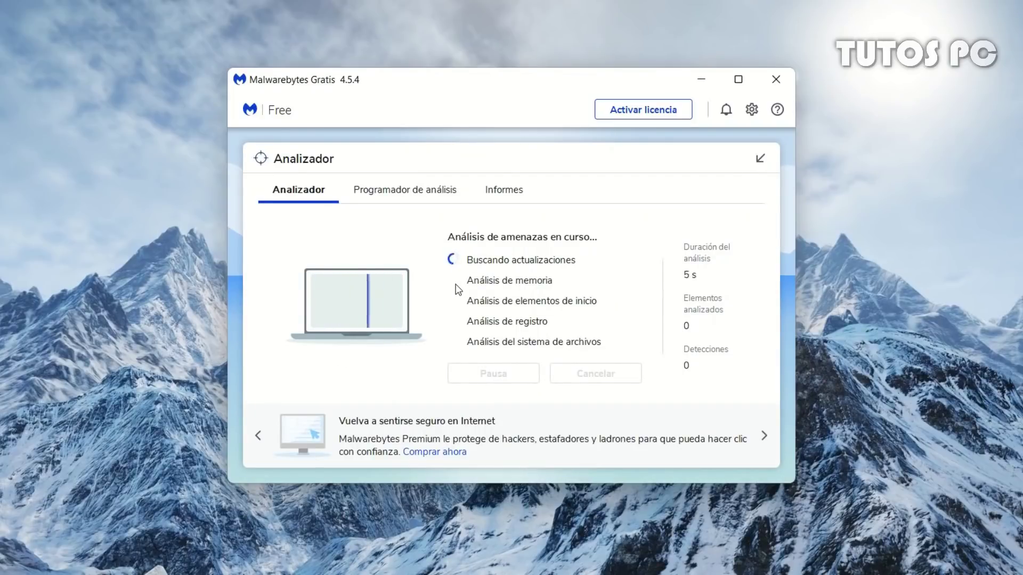
pyautogui.click(395, 191)
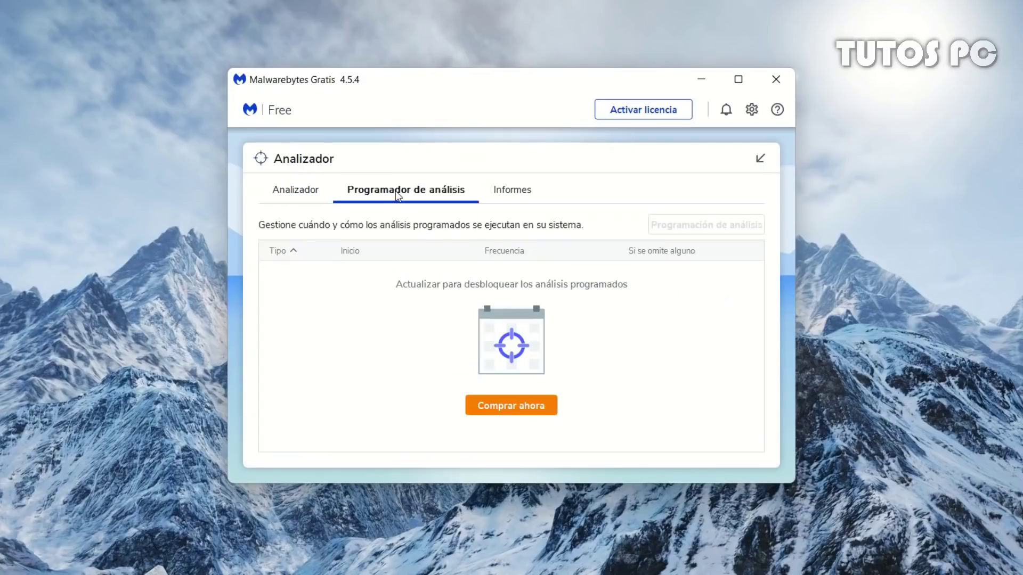
pyautogui.click(510, 193)
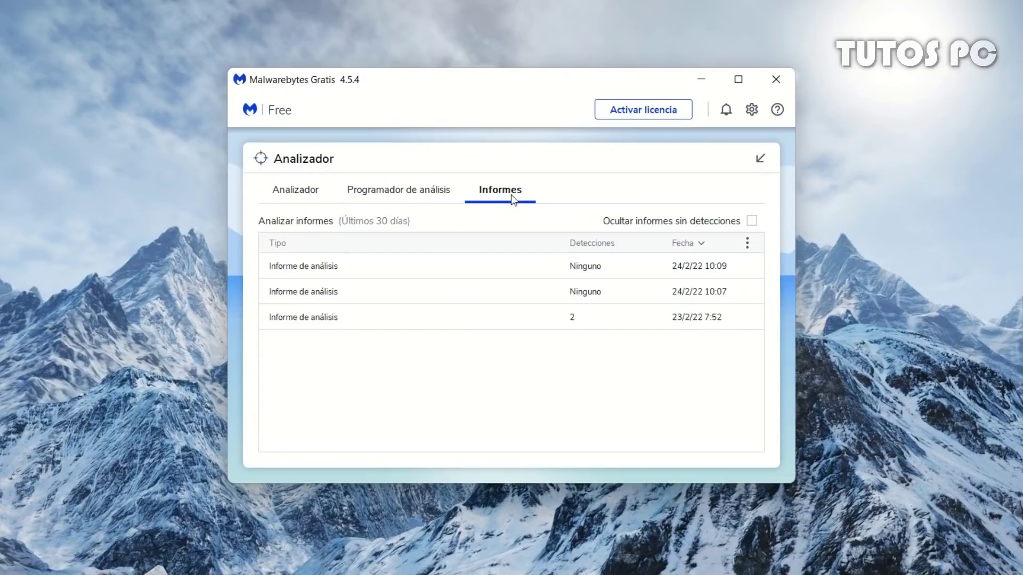
pyautogui.click(299, 197)
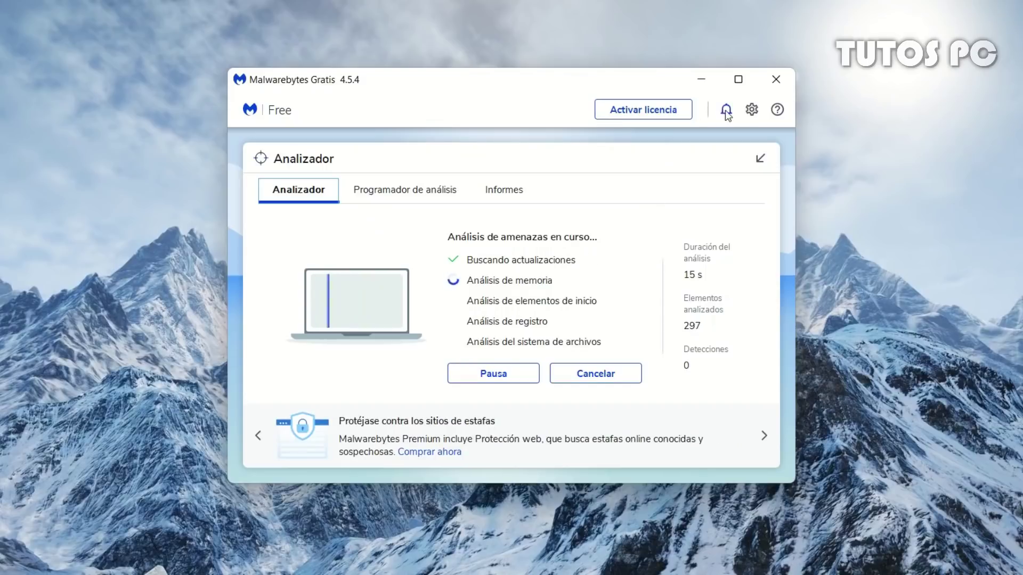
# Look through the General and Notificaciones settings of Malwarebytes
pyautogui.click(751, 111)
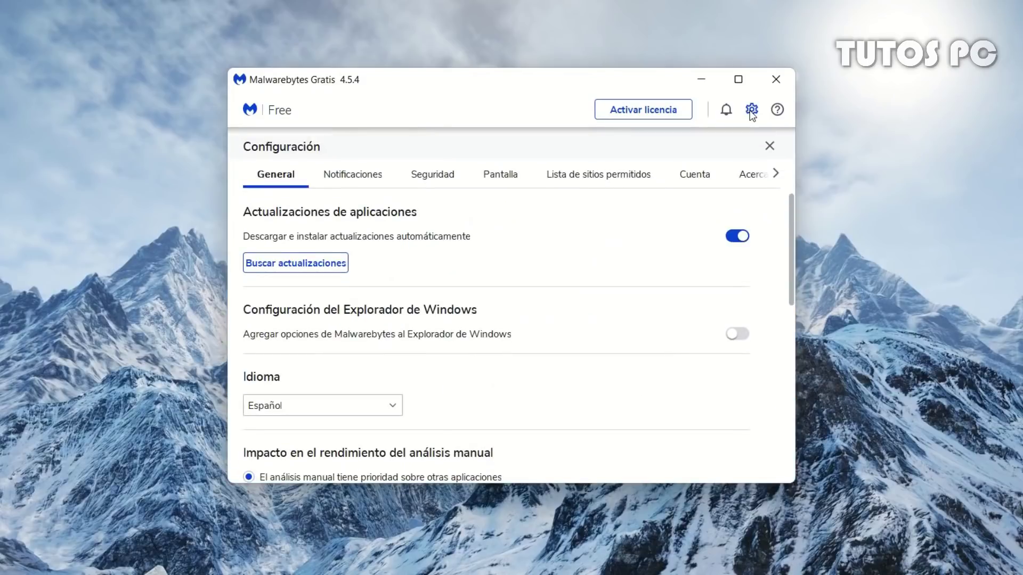
pyautogui.scroll(-8, 550, 240)
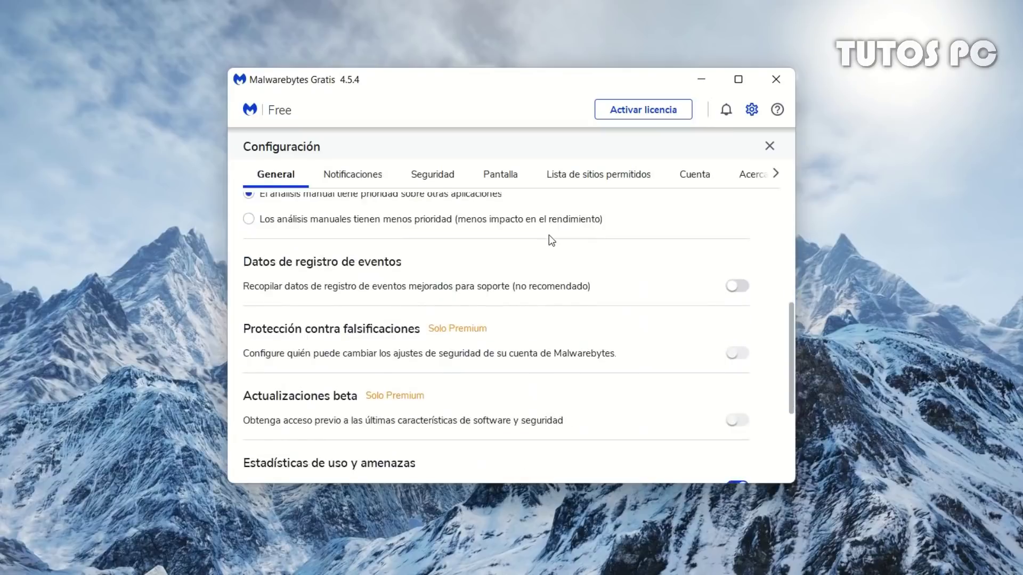
pyautogui.scroll(6, 551, 240)
pyautogui.scroll(2, 550, 241)
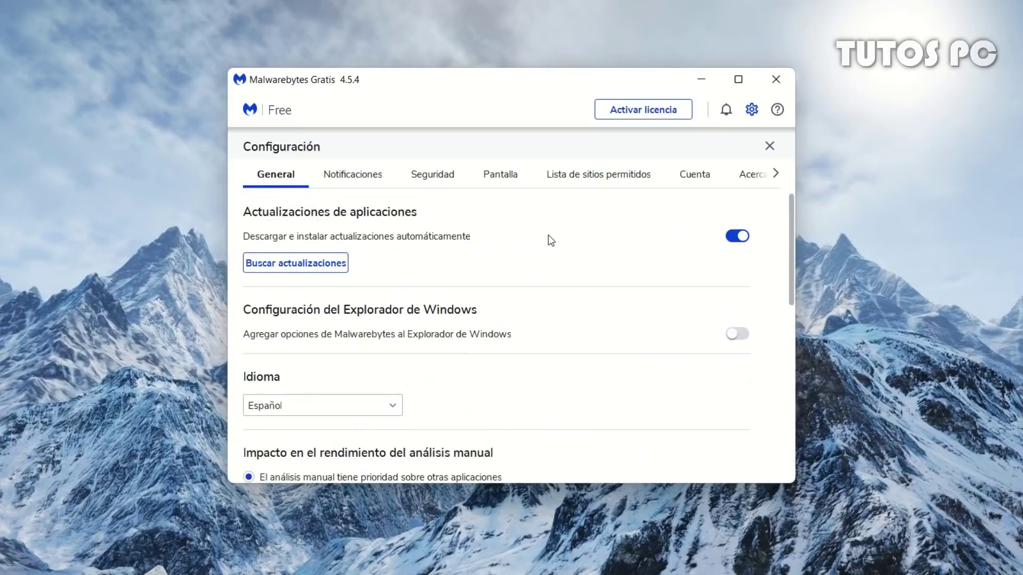
pyautogui.click(352, 176)
pyautogui.scroll(-5, 605, 220)
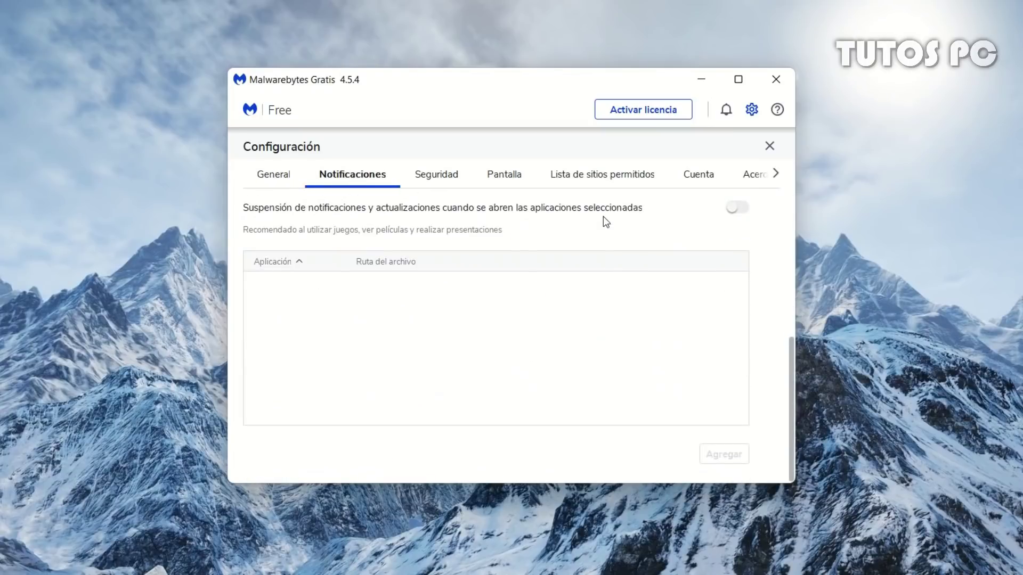
pyautogui.scroll(1, 606, 221)
pyautogui.scroll(4, 604, 221)
# Examine the Seguridad, Pantalla, Lista de sitios permitidos and Cuenta settings, then leave the configuration
pyautogui.click(449, 178)
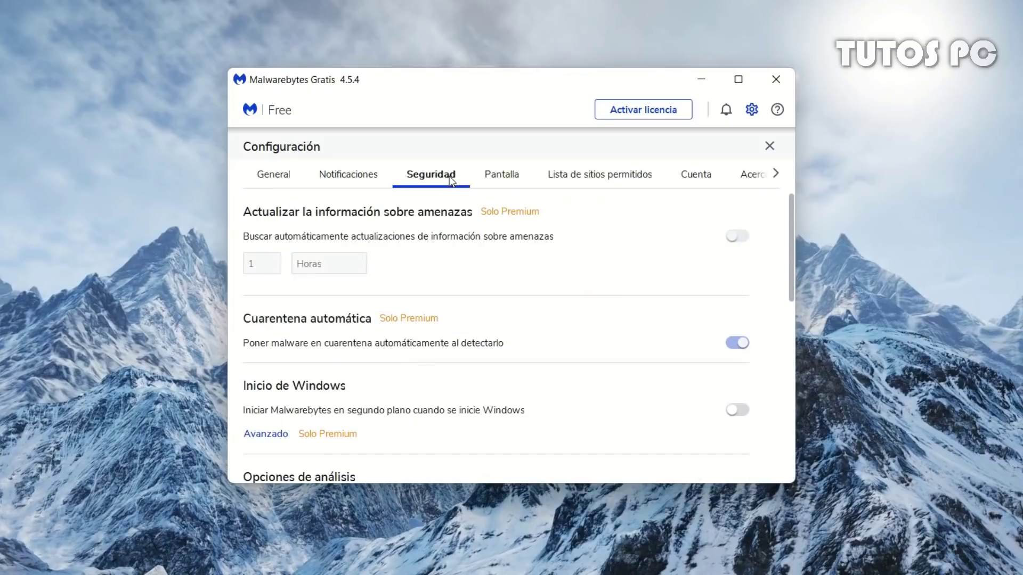
pyautogui.scroll(-9, 623, 276)
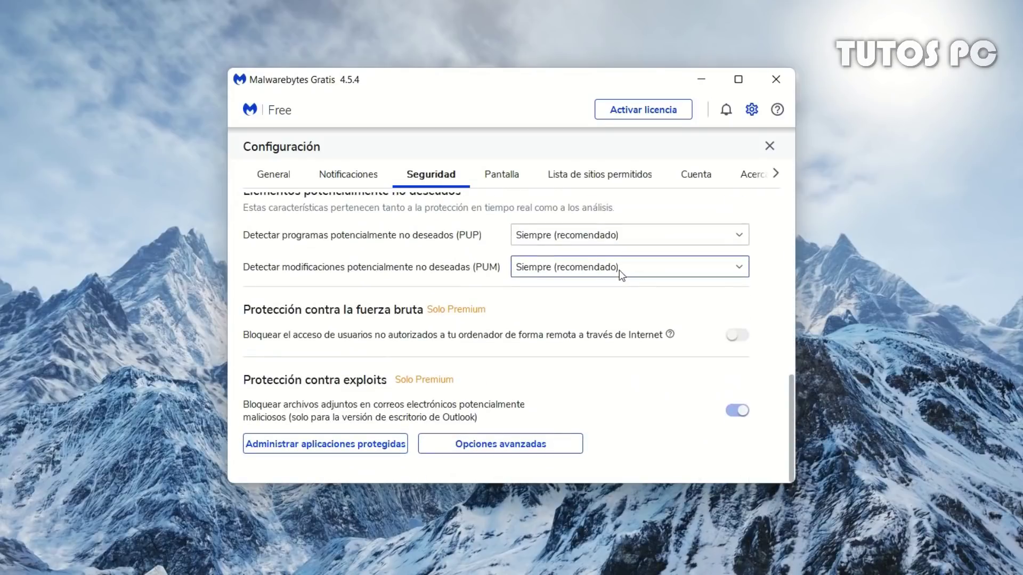
pyautogui.click(506, 182)
pyautogui.scroll(-3, 514, 330)
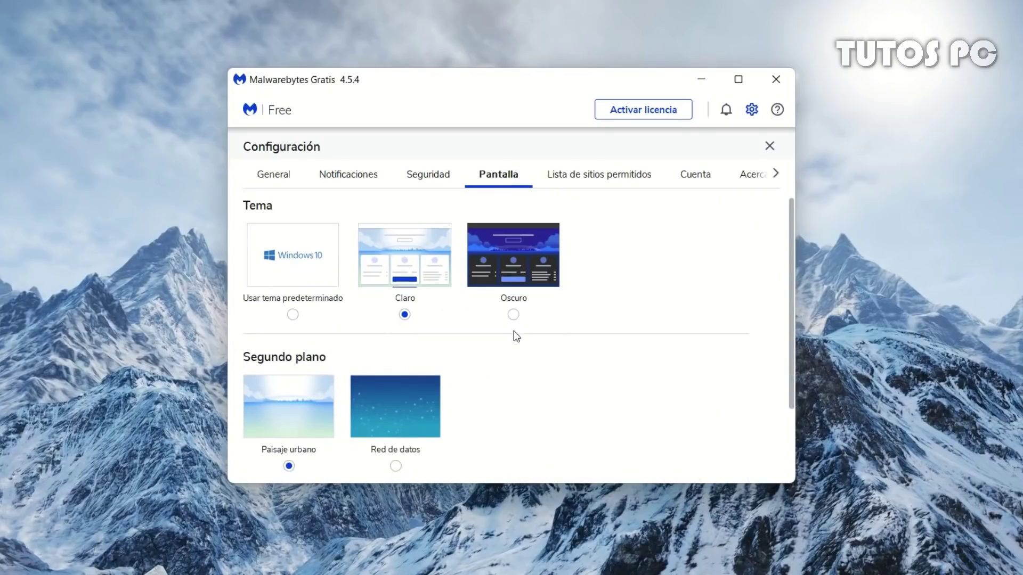
pyautogui.click(606, 179)
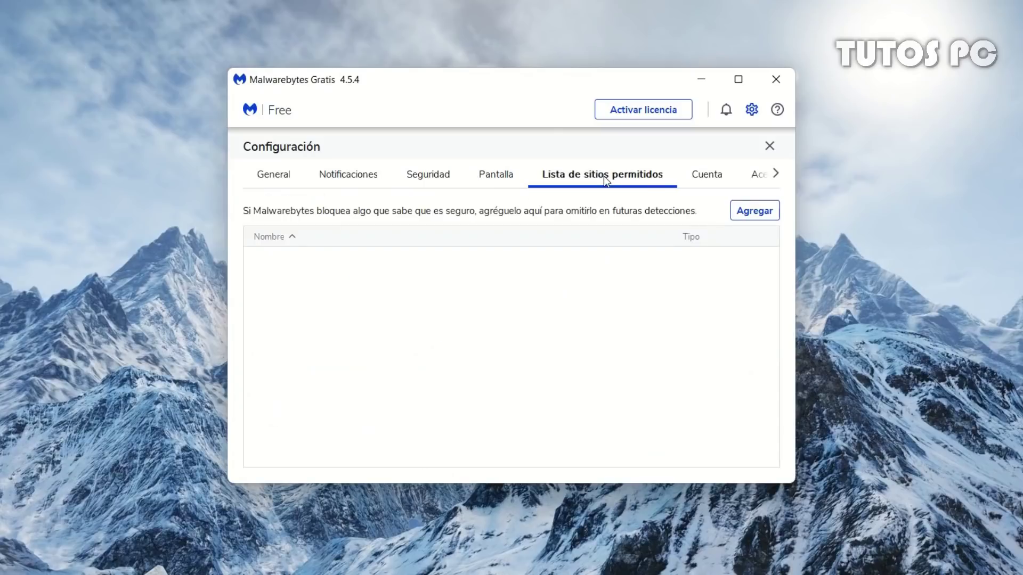
pyautogui.click(708, 180)
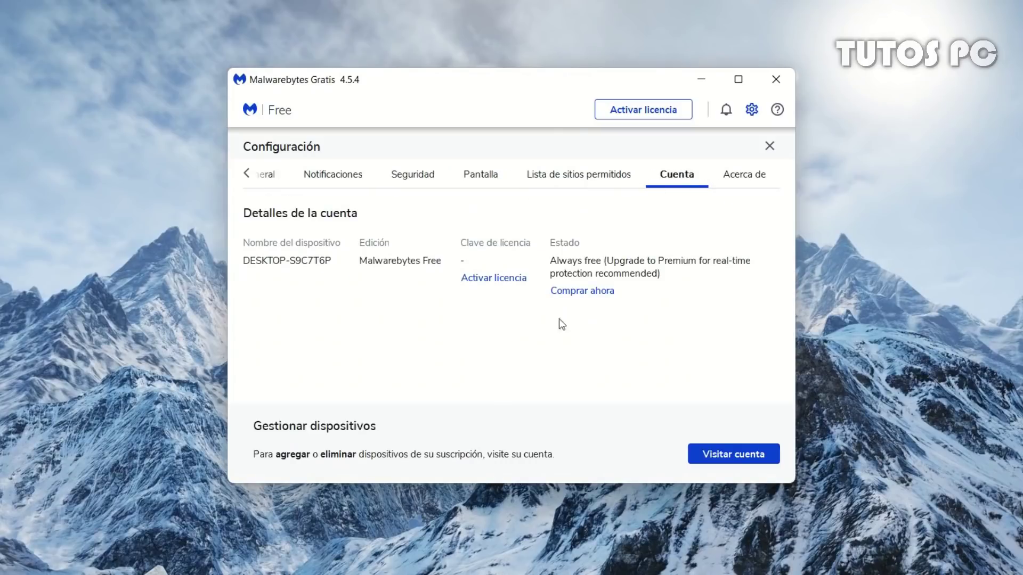
pyautogui.click(770, 147)
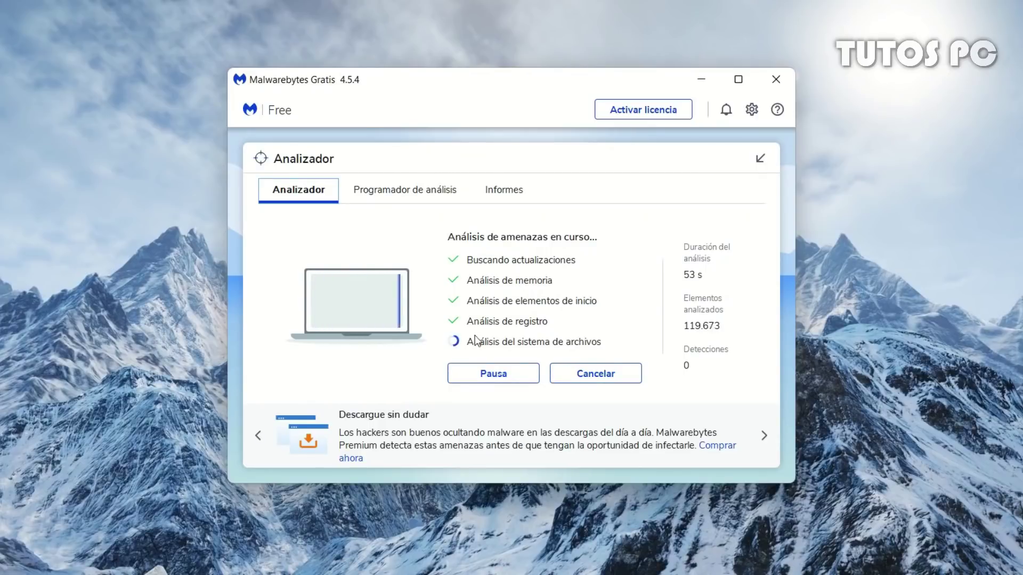
# Cancel the running threat scan and dismiss its summary
pyautogui.click(581, 373)
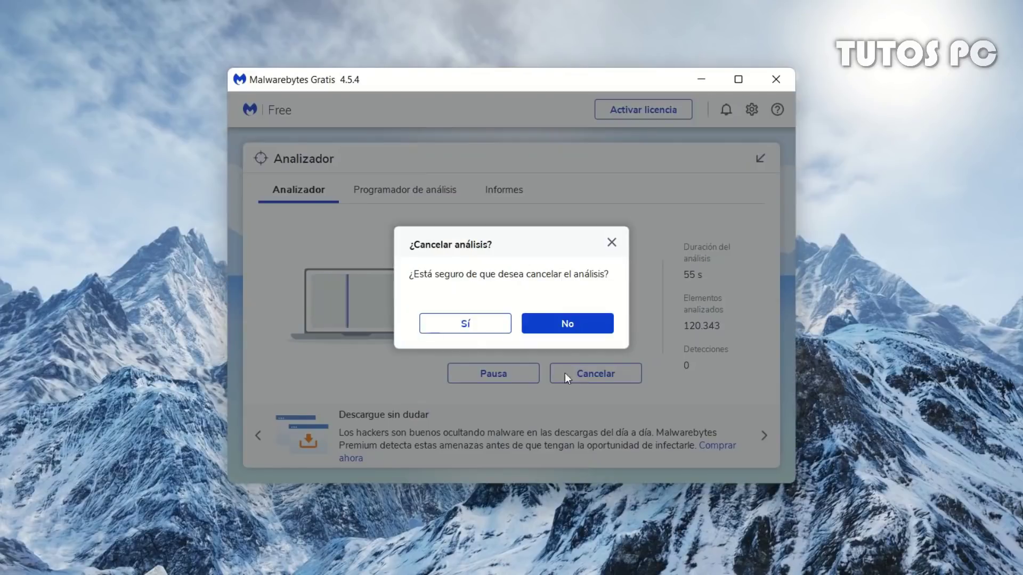
pyautogui.click(453, 326)
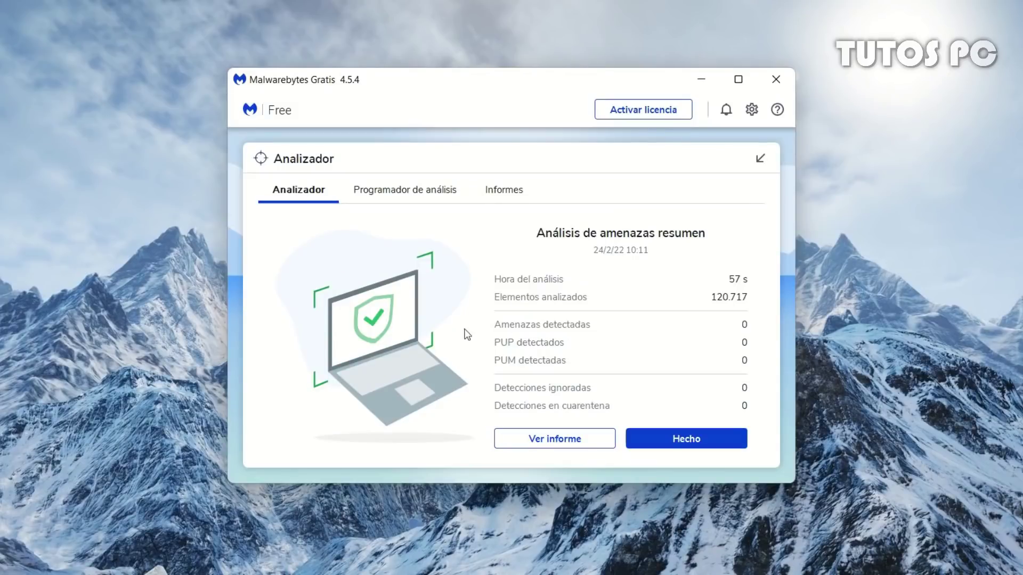
pyautogui.click(671, 435)
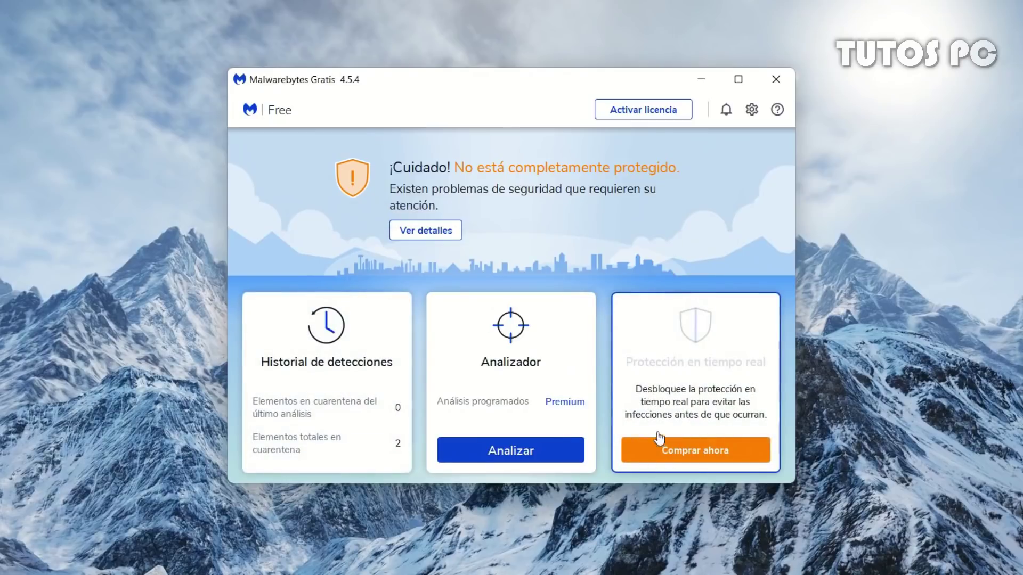
# Examine the detection history's quarantined items, allow list and Historial
pyautogui.click(309, 381)
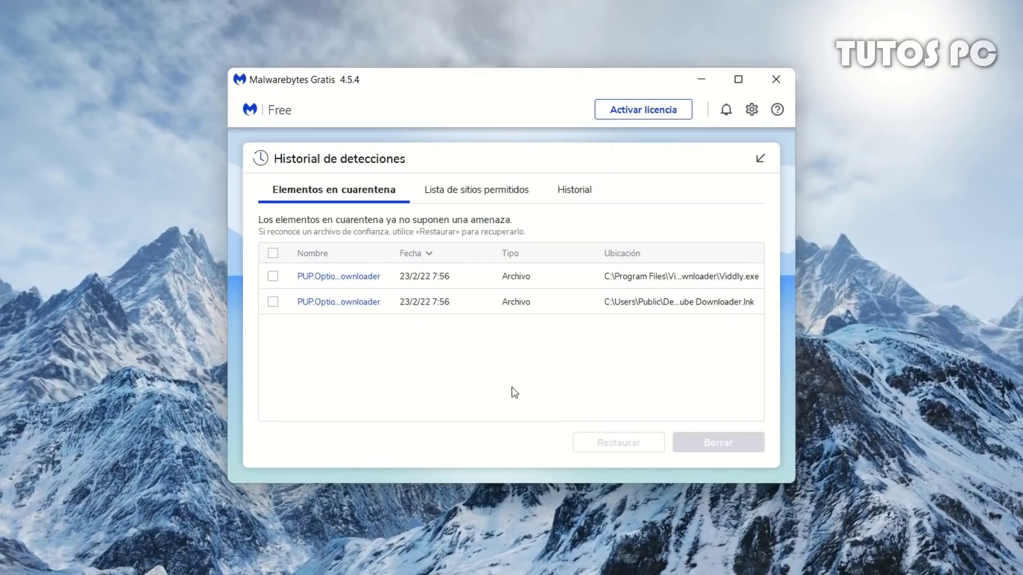
pyautogui.click(452, 197)
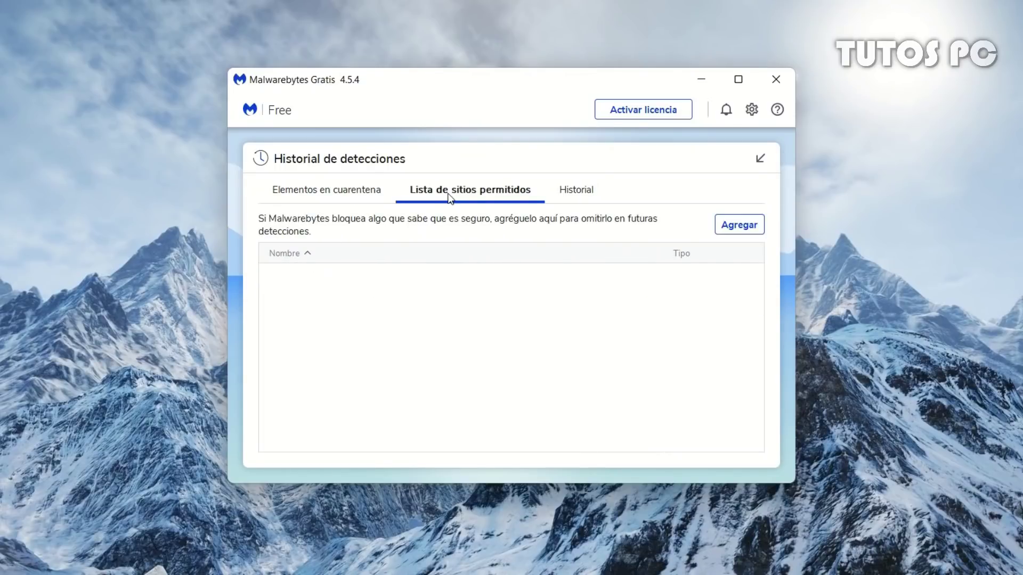
pyautogui.click(575, 191)
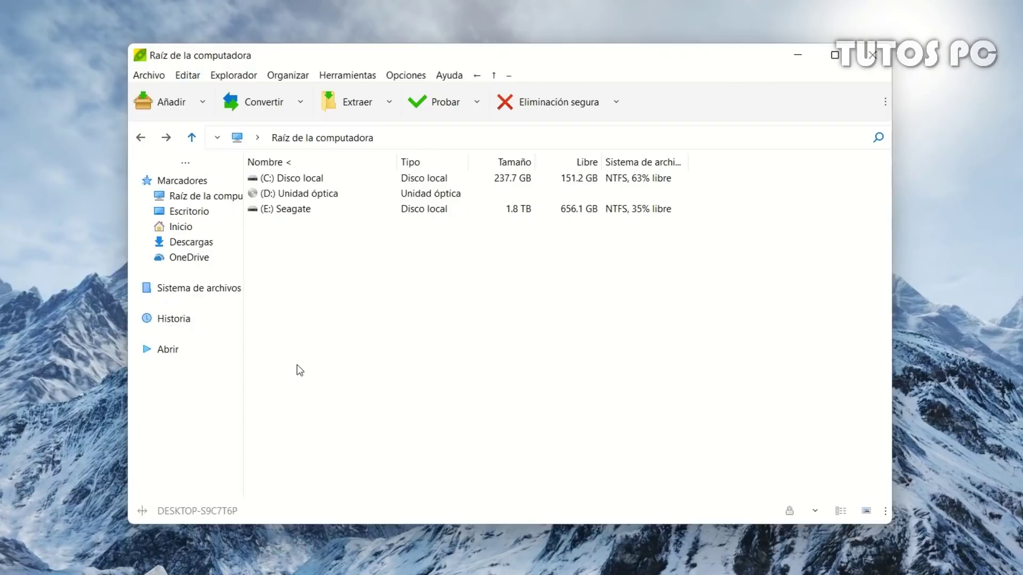
# Look through the Añadir, Convertir, Extraer, Probar and Eliminación segura options and the file area's context options
pyautogui.click(203, 102)
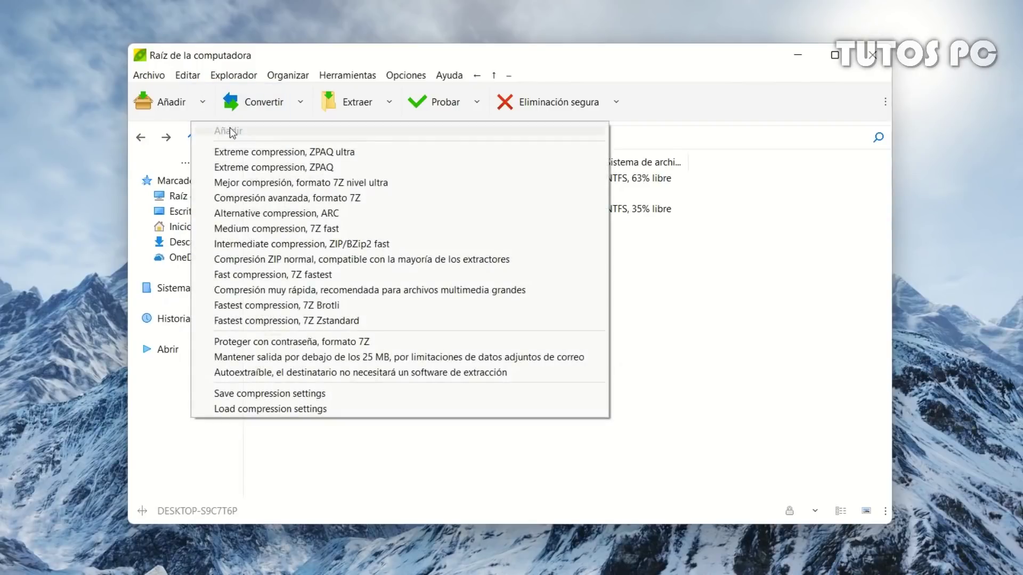
pyautogui.click(300, 104)
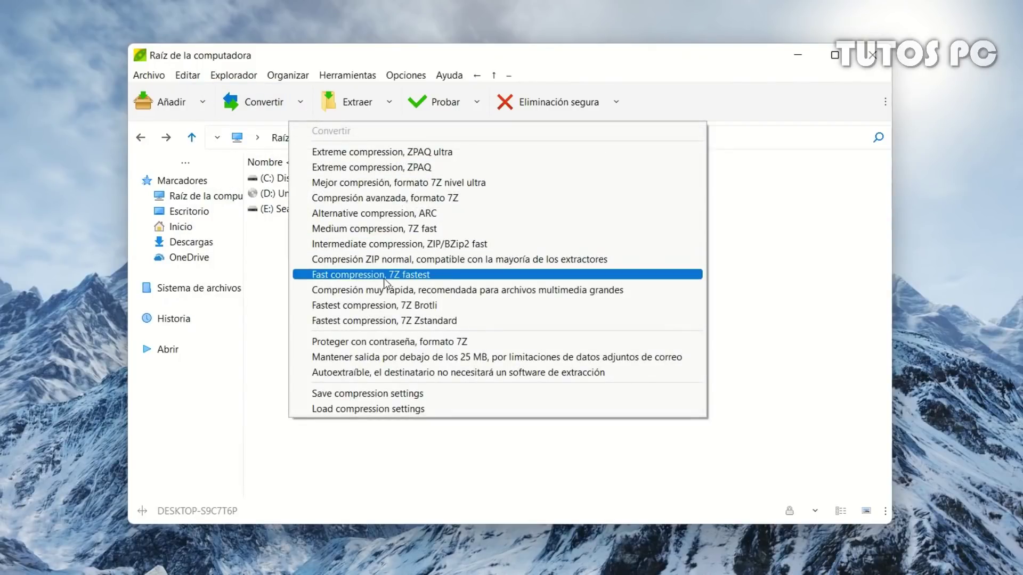
pyautogui.click(390, 104)
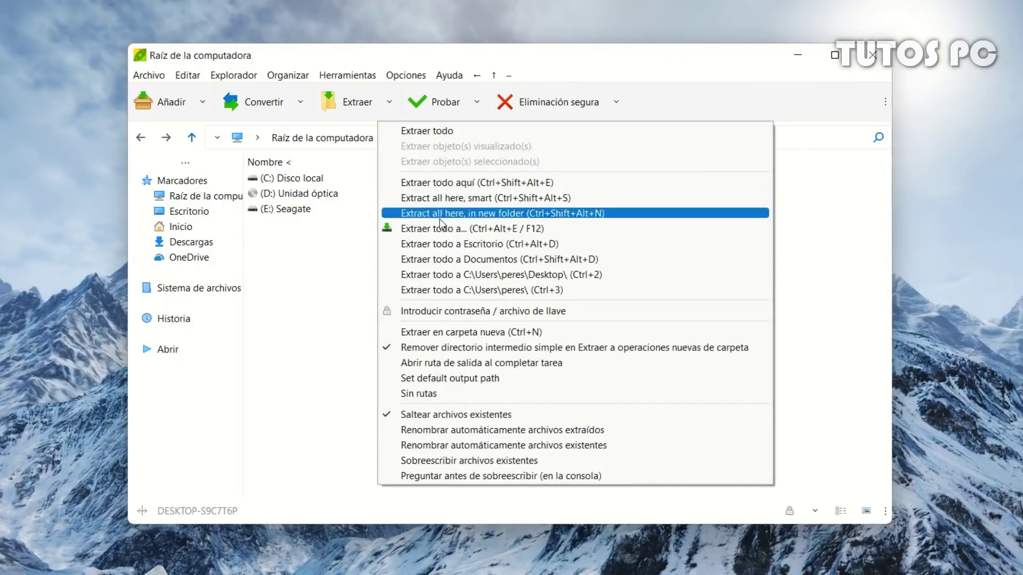
pyautogui.click(476, 107)
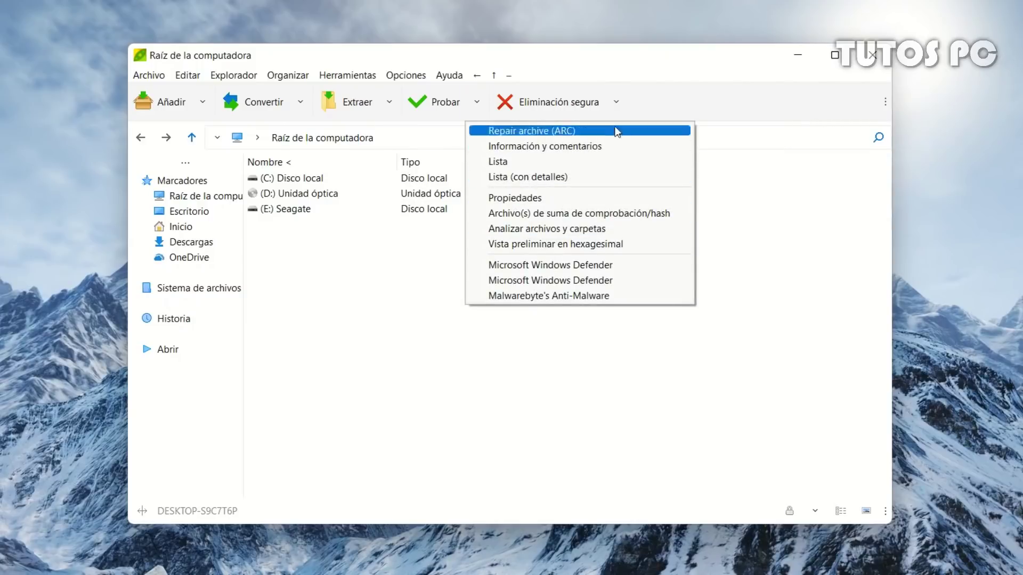
pyautogui.click(617, 102)
pyautogui.click(616, 102)
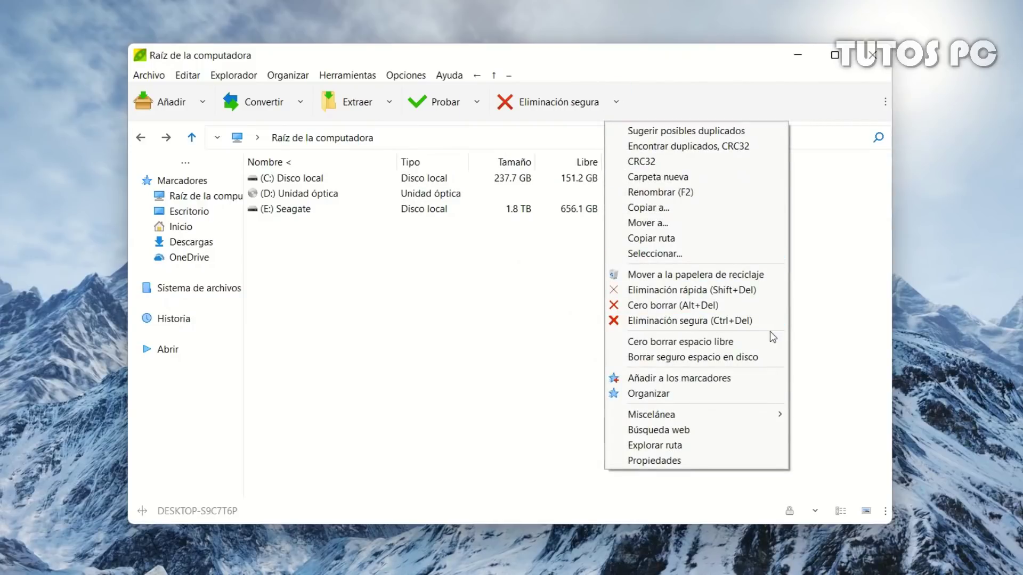
pyautogui.click(345, 312)
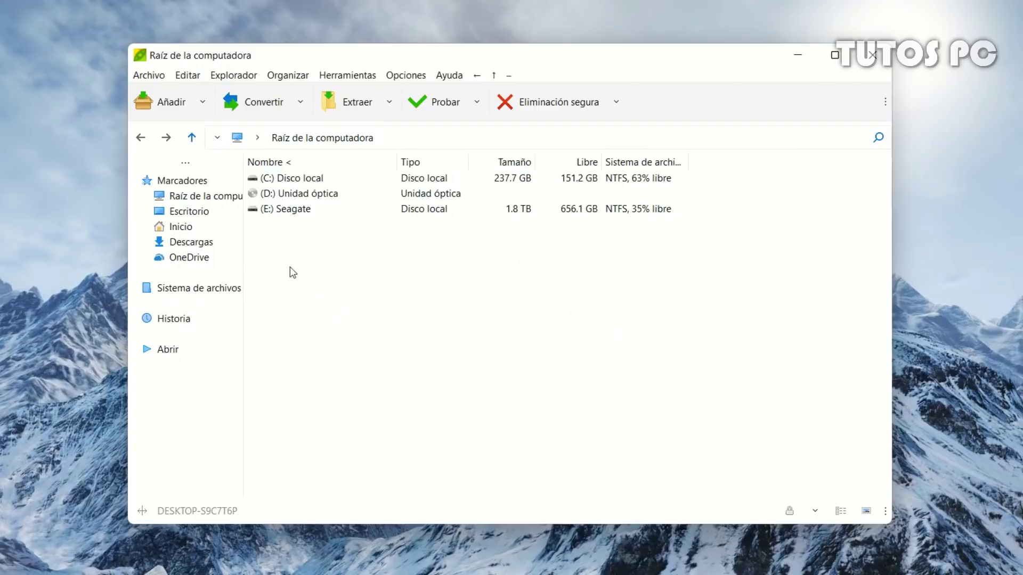
pyautogui.rightClick(340, 247)
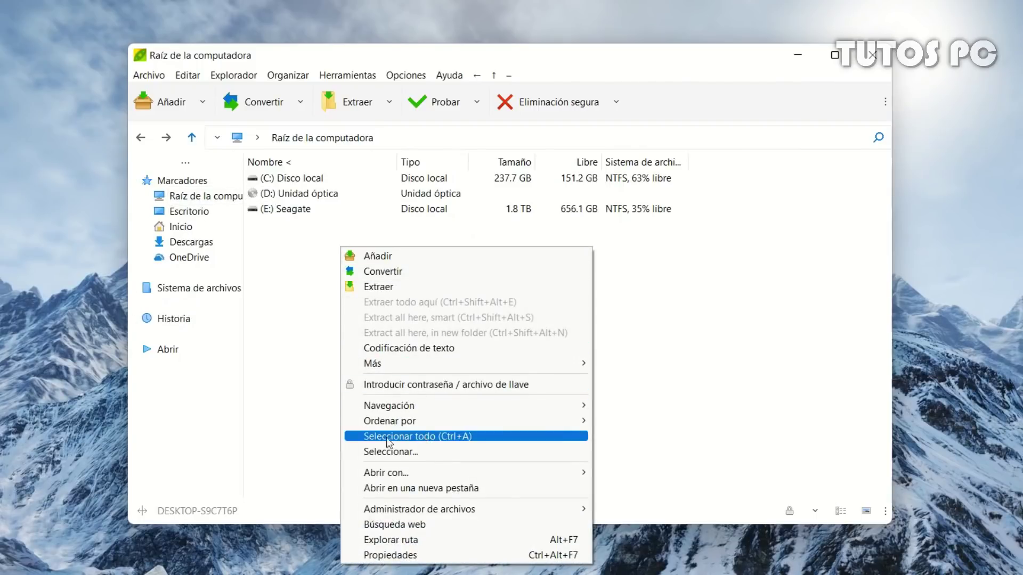
pyautogui.click(310, 456)
# Bring Archivo from the Prueba folder into PeaZip to start a new archive
pyautogui.hotkey('alt', 'Tab')
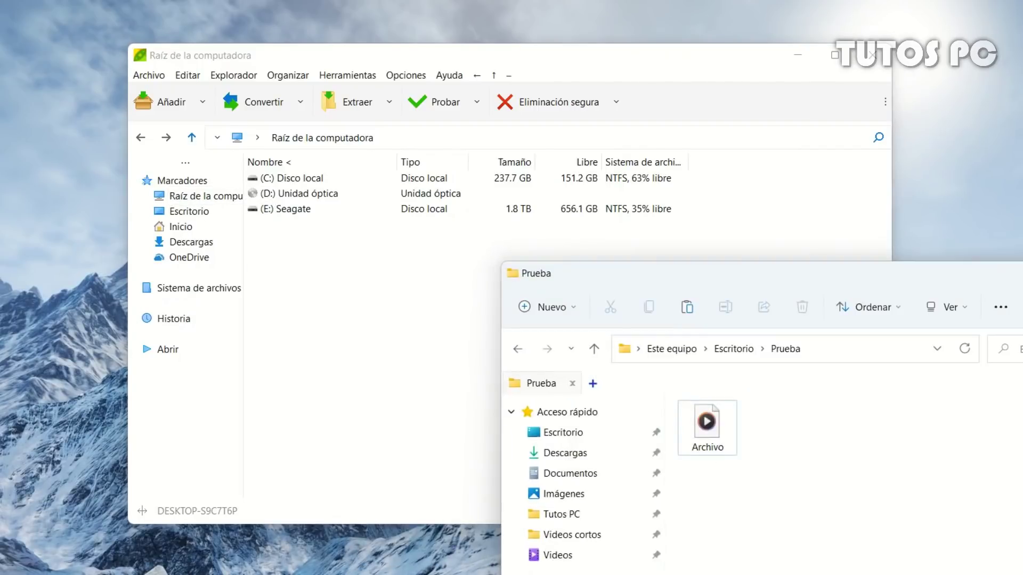
pyautogui.click(708, 424)
pyautogui.moveTo(708, 424); pyautogui.dragTo(325, 297)
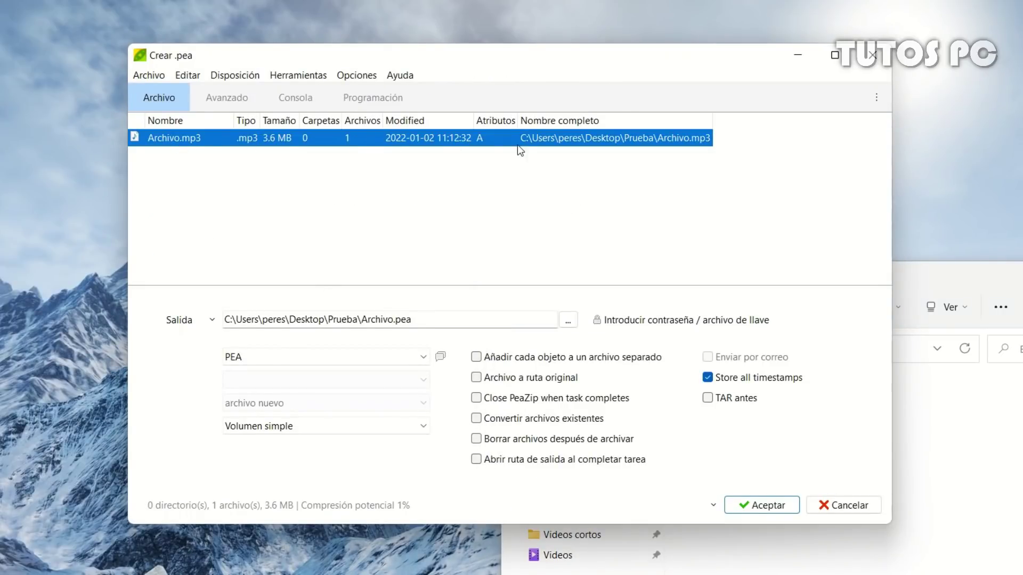
# Choose the 7Z format and review its compression level, update mode and volume size options
pyautogui.click(323, 358)
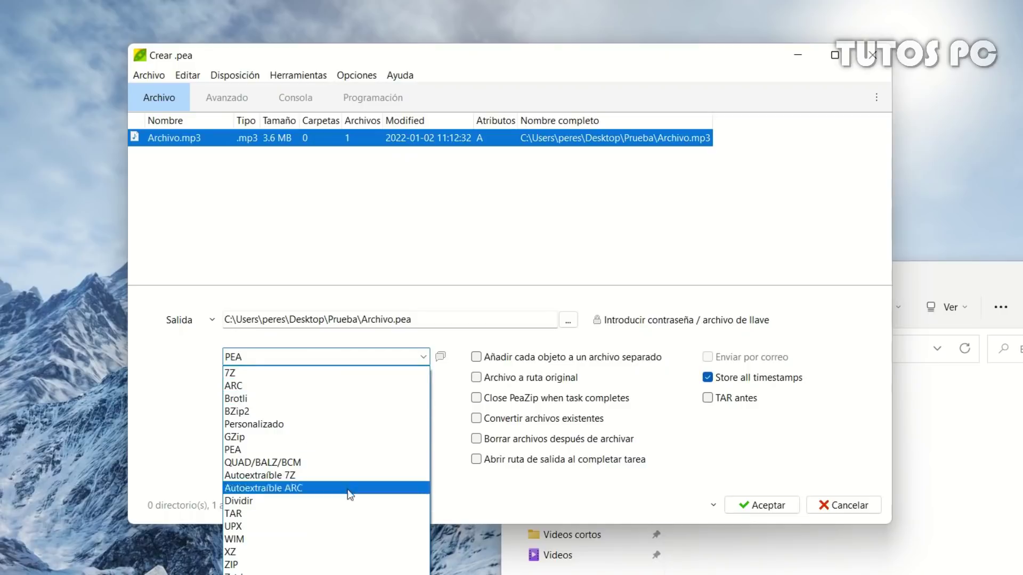
pyautogui.click(290, 373)
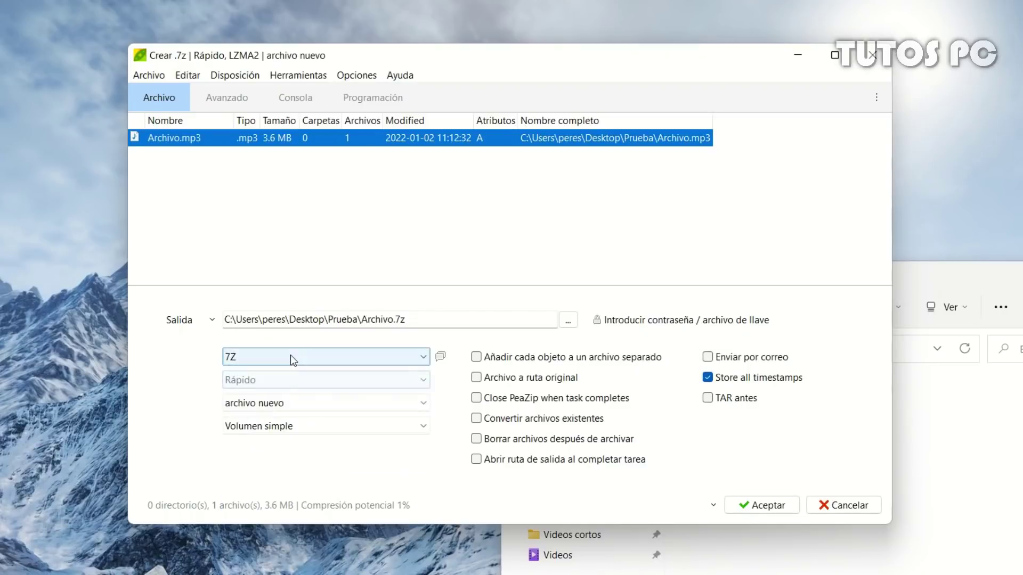
pyautogui.click(287, 380)
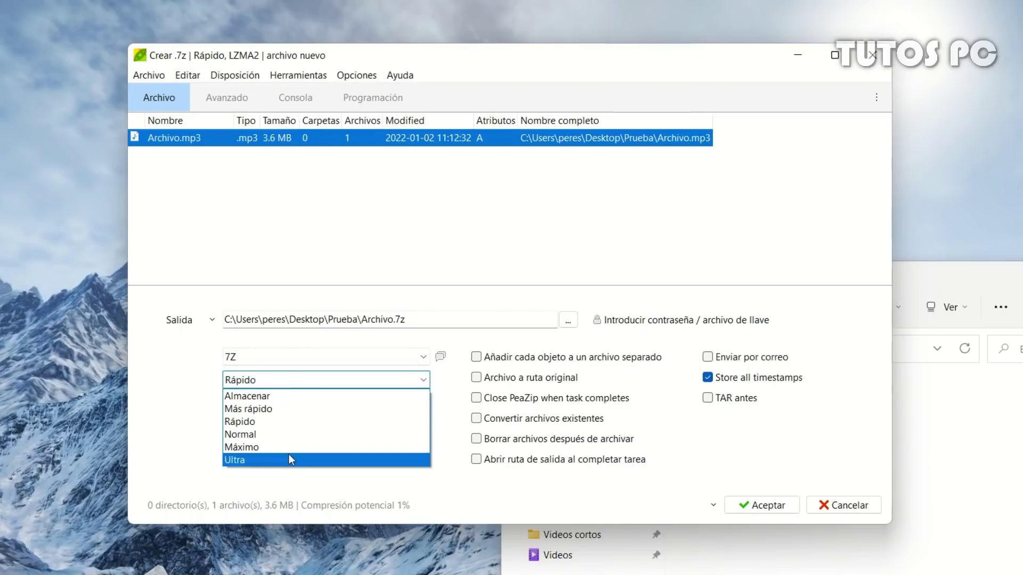
pyautogui.click(312, 376)
pyautogui.click(308, 403)
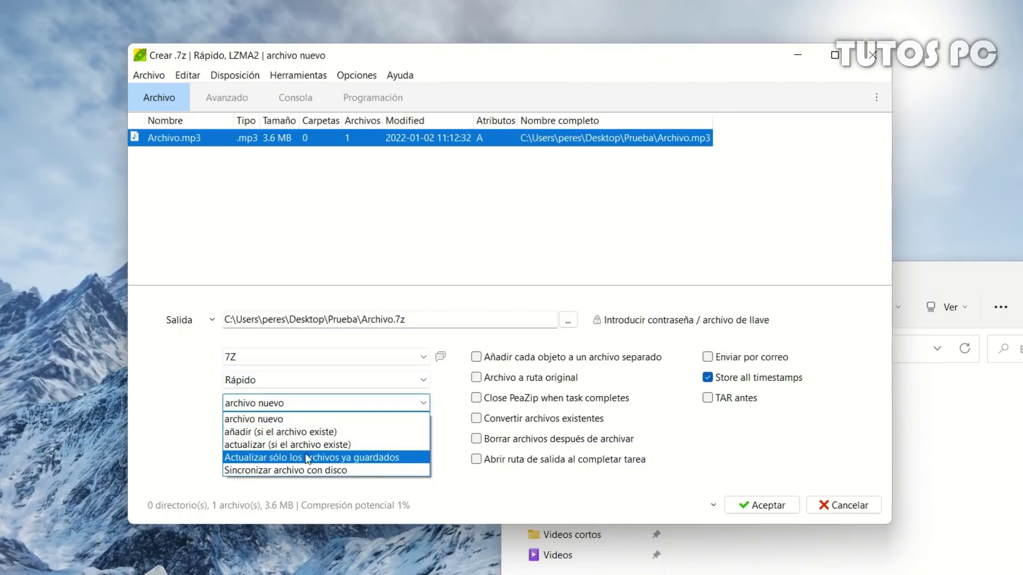
pyautogui.click(307, 419)
pyautogui.click(308, 429)
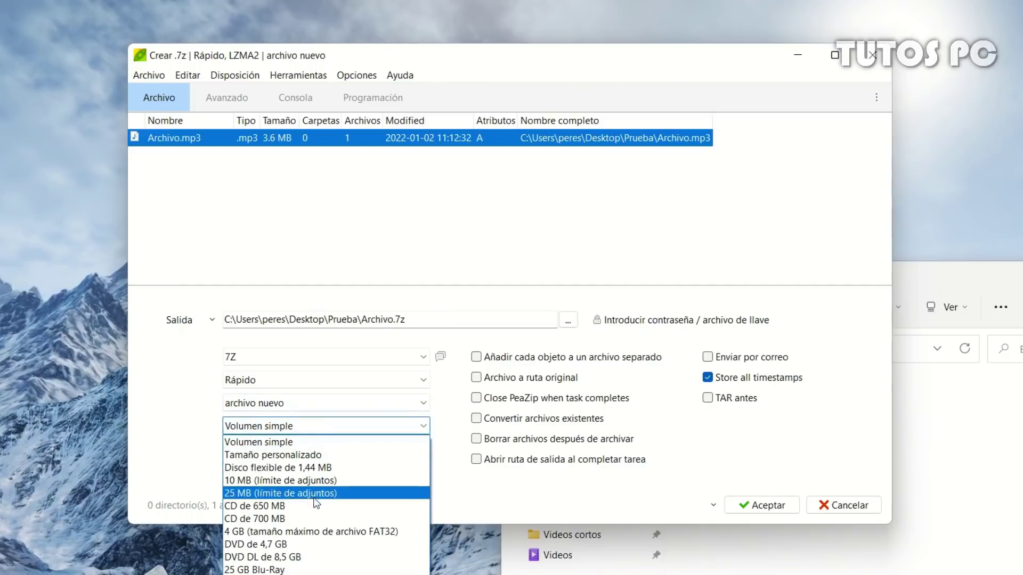
pyautogui.click(296, 388)
# Set the archive format to PEA, view the password options without setting one, and create Archivo.pea
pyautogui.click(307, 359)
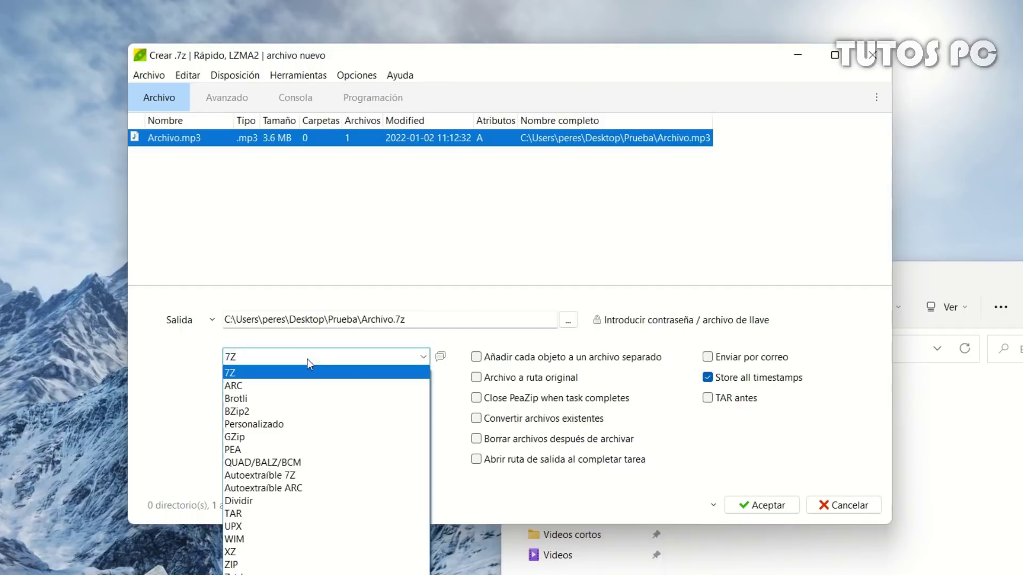
pyautogui.click(235, 449)
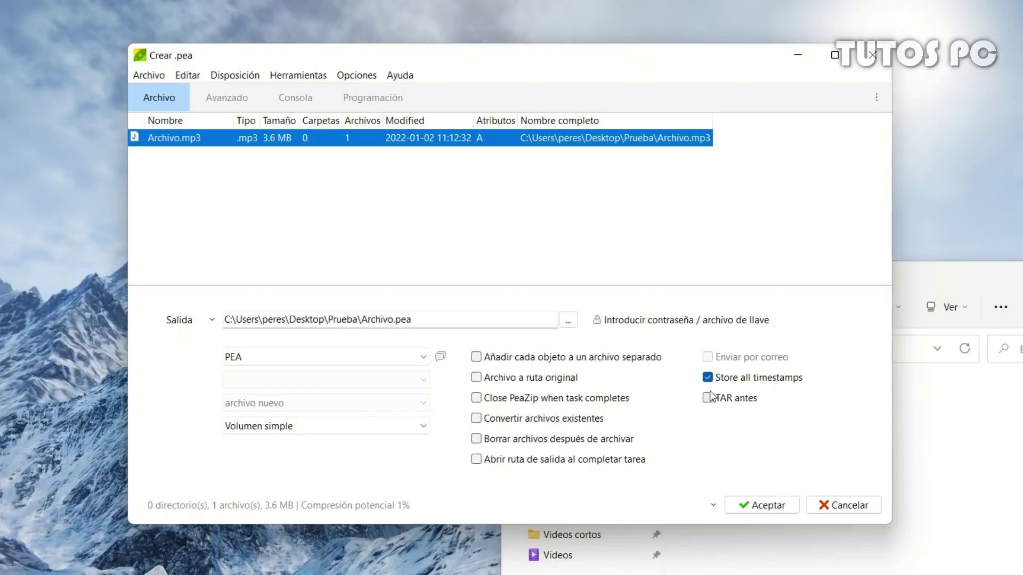
pyautogui.click(653, 326)
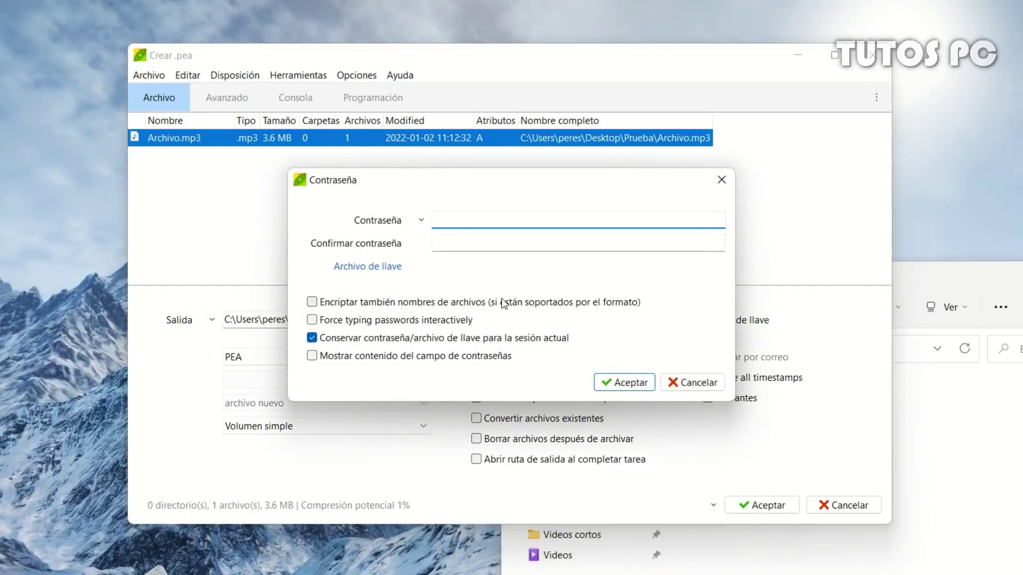
pyautogui.click(698, 383)
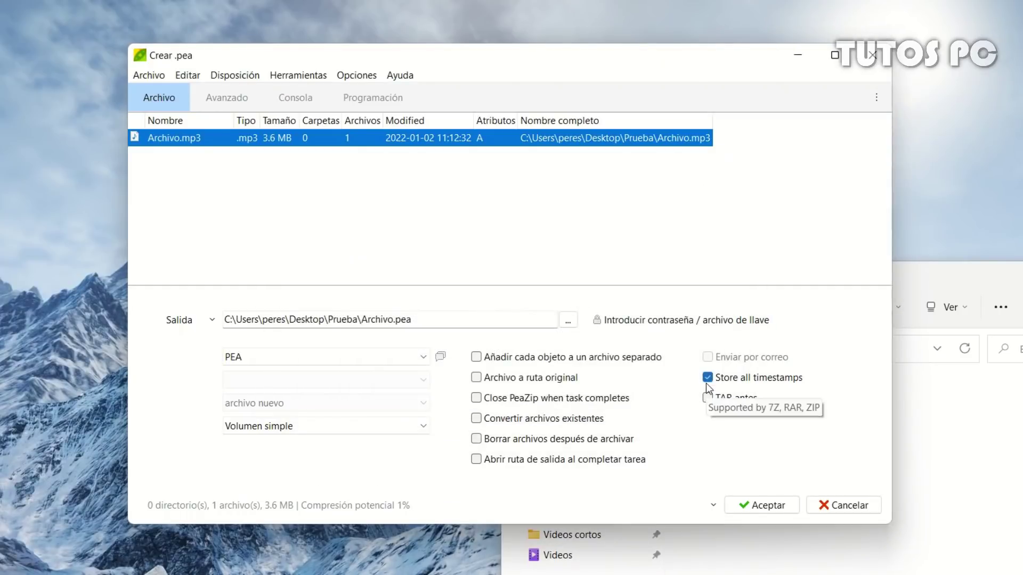
pyautogui.click(761, 509)
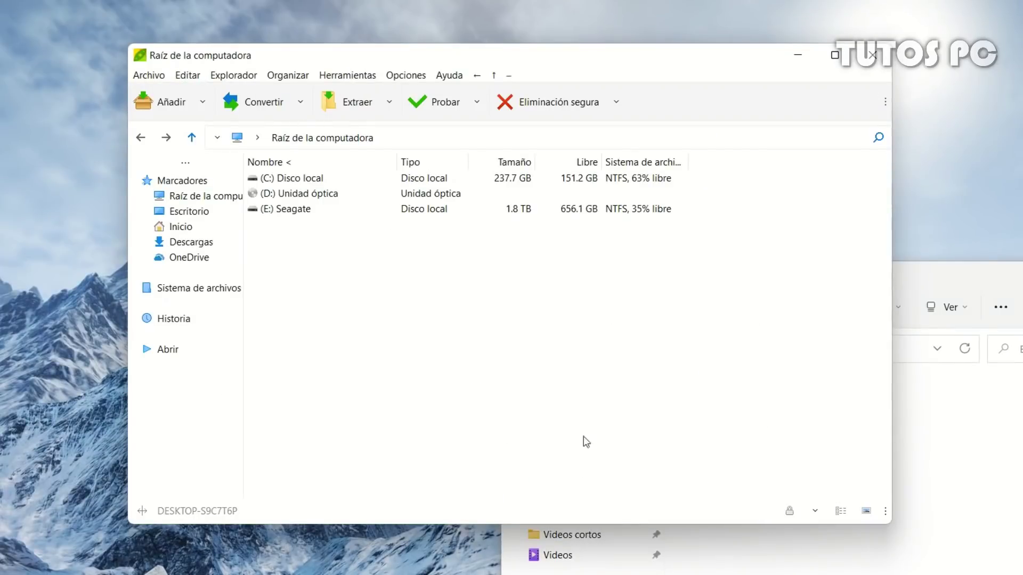
# Check the new PEA archive in the Prueba folder, then minimize the folder window
pyautogui.click(934, 413)
pyautogui.moveTo(829, 279); pyautogui.dragTo(480, 81)
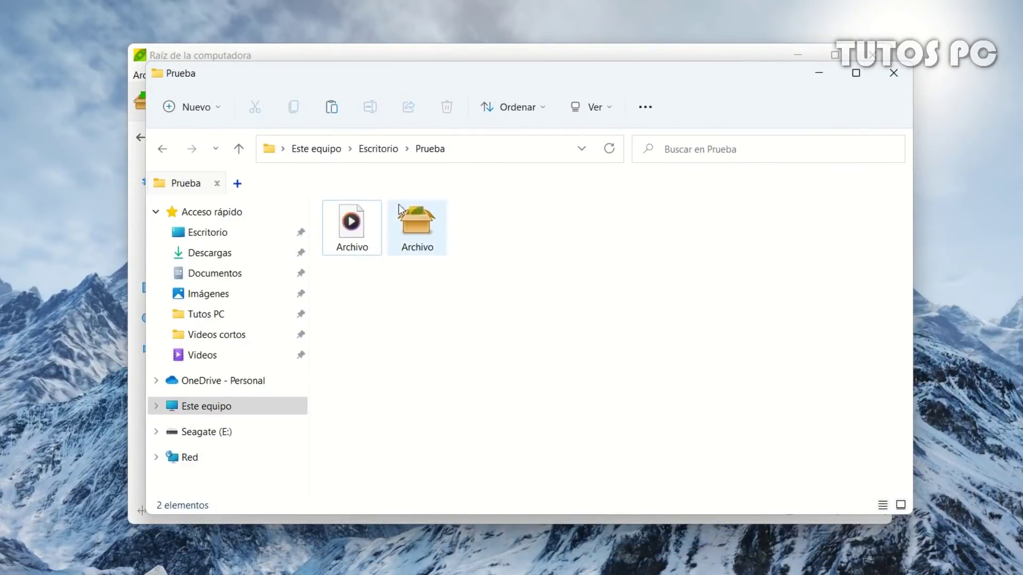
pyautogui.click(425, 227)
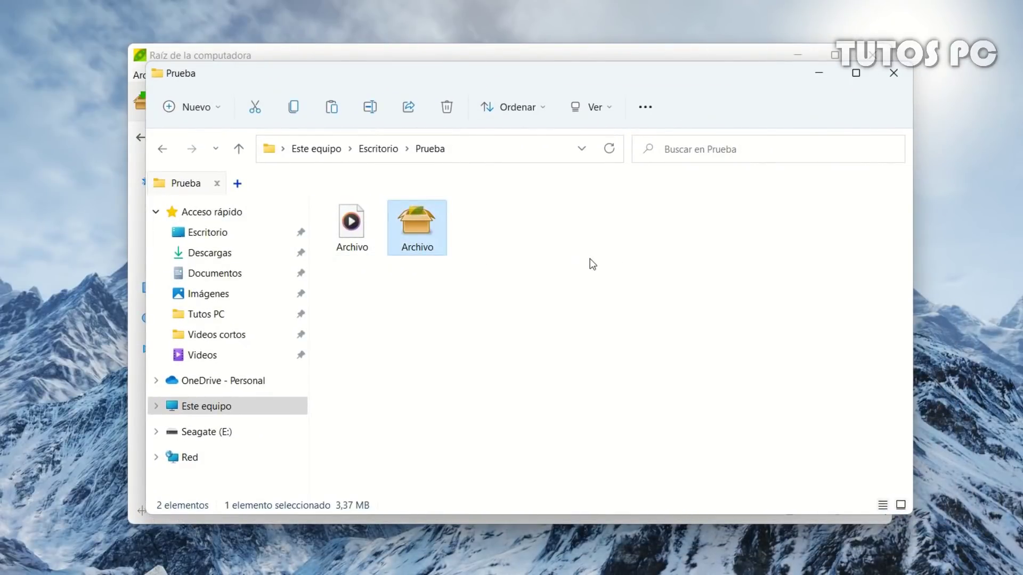
pyautogui.click(818, 73)
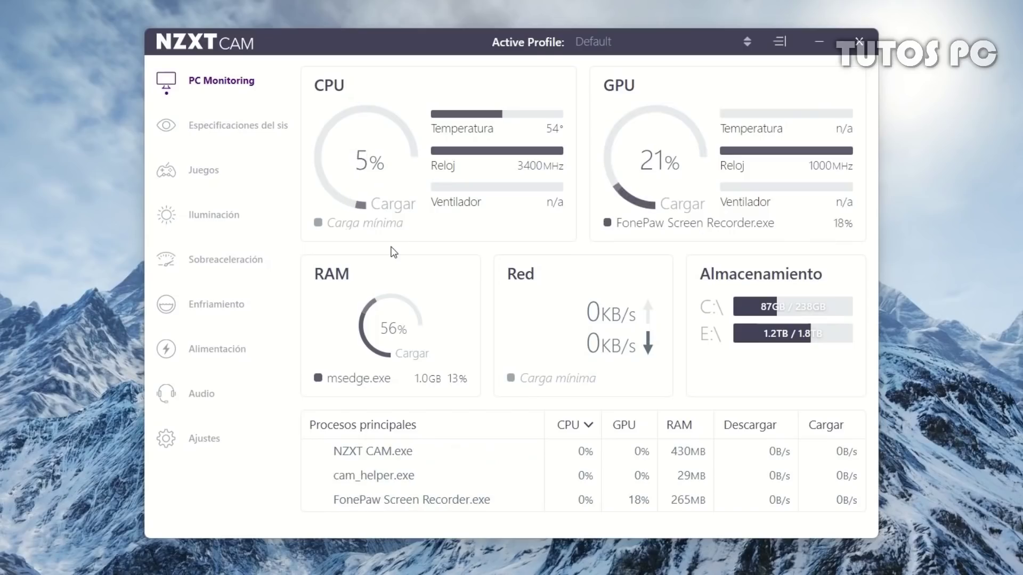
# Examine the CPU details and both graphics cards' GPU details in NZXT CAM, then return to PC Monitoring
pyautogui.click(424, 216)
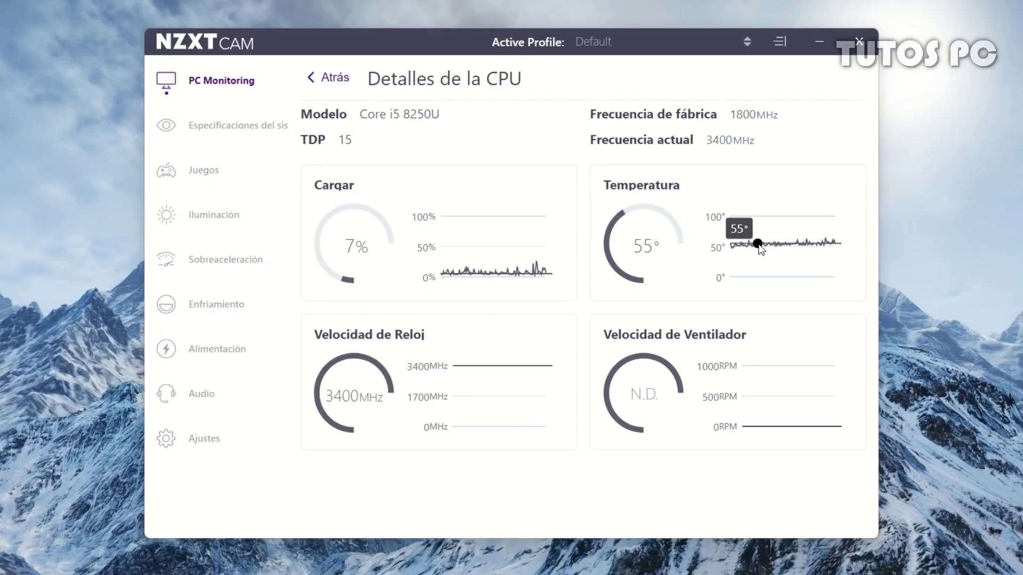
pyautogui.click(322, 77)
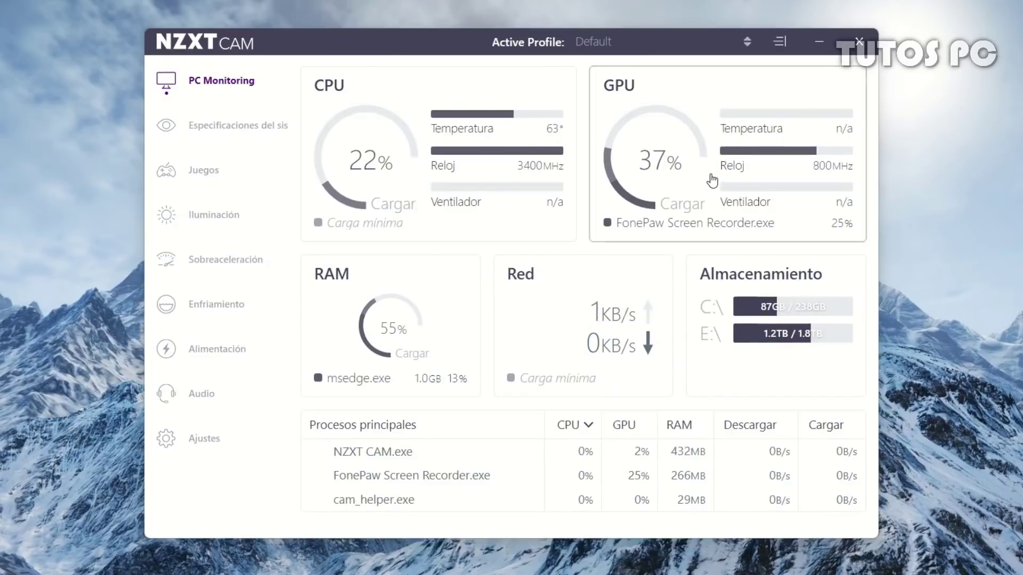
pyautogui.click(712, 181)
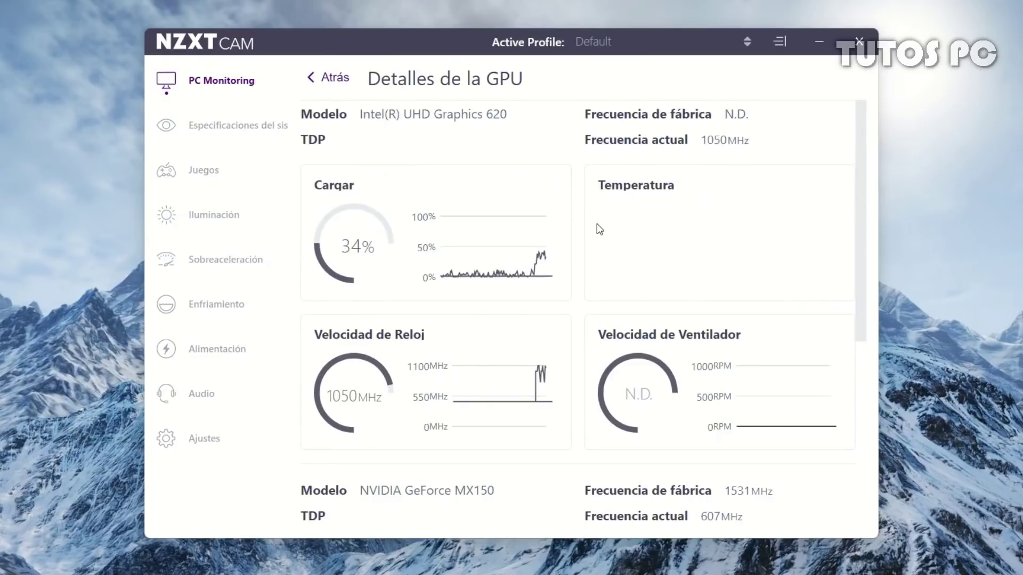
pyautogui.scroll(-6, 596, 223)
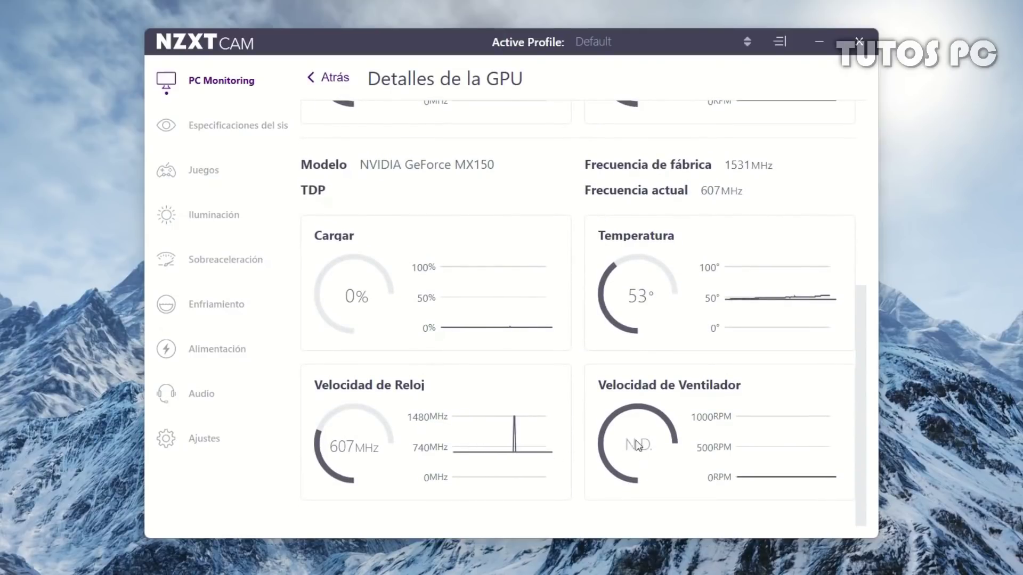
pyautogui.scroll(6, 562, 317)
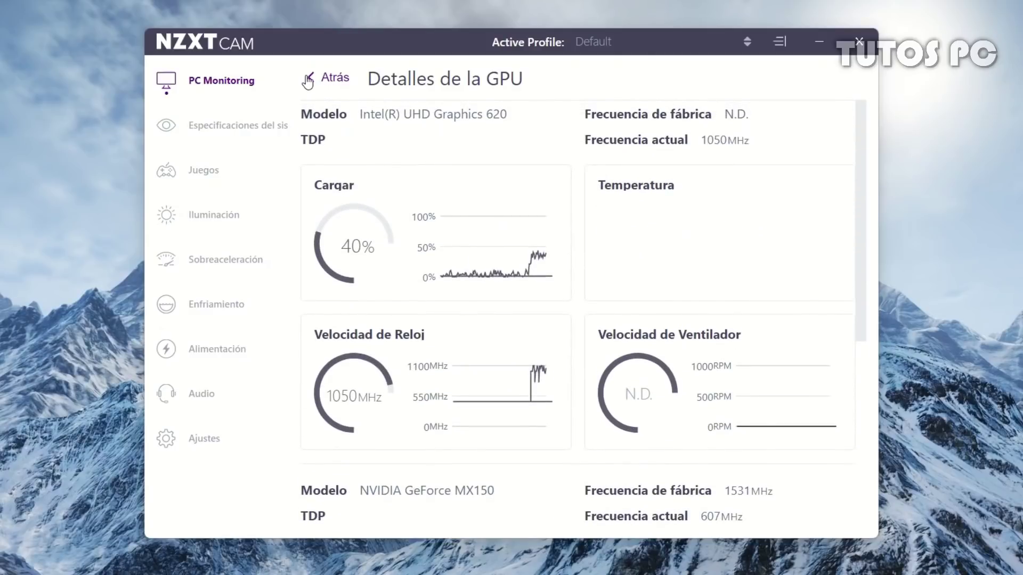
pyautogui.click(310, 77)
# Examine the RAM, network and storage details, returning to the monitoring overview
pyautogui.click(371, 320)
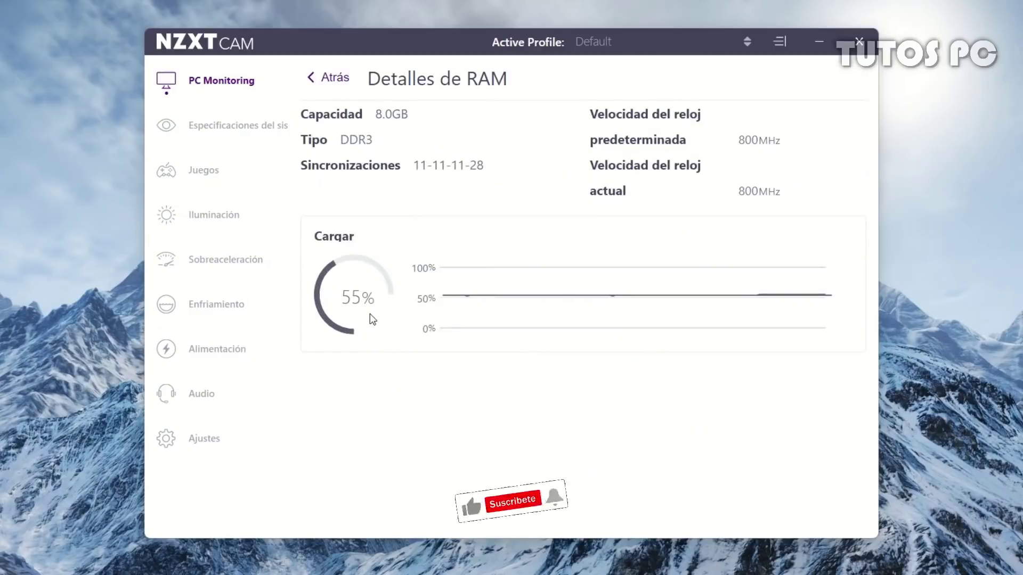
pyautogui.click(311, 84)
pyautogui.click(571, 339)
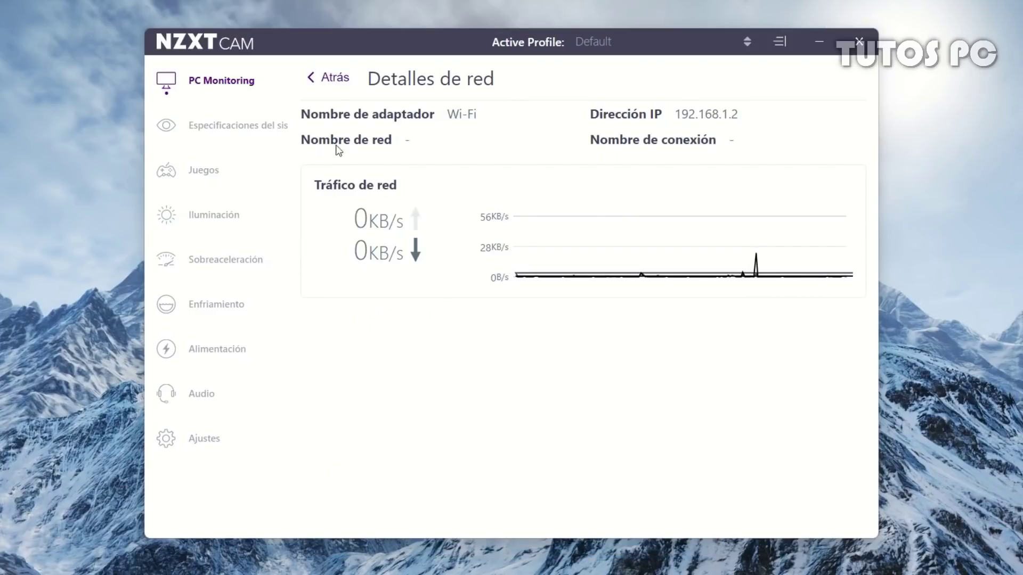
pyautogui.click(313, 84)
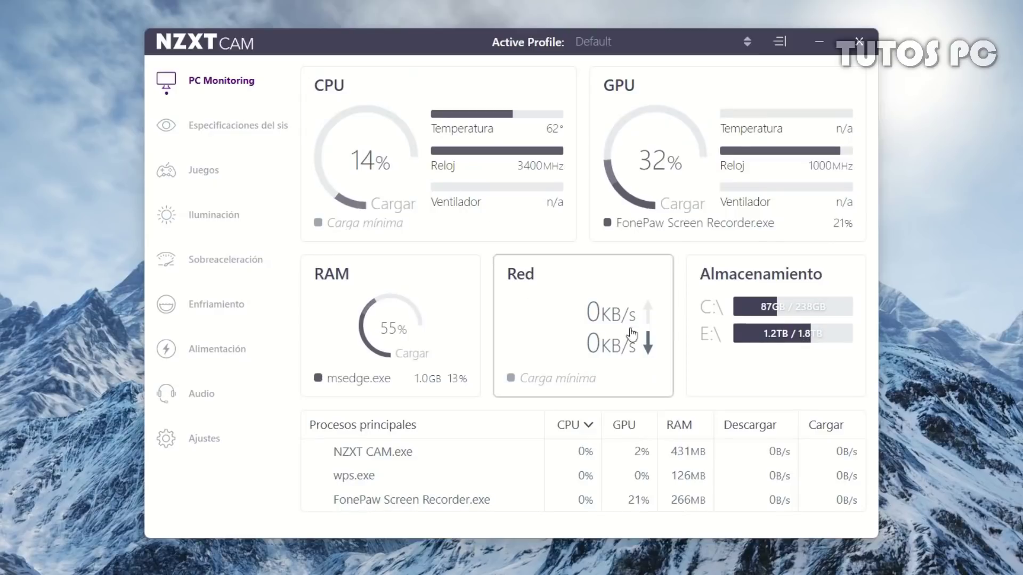
pyautogui.click(766, 319)
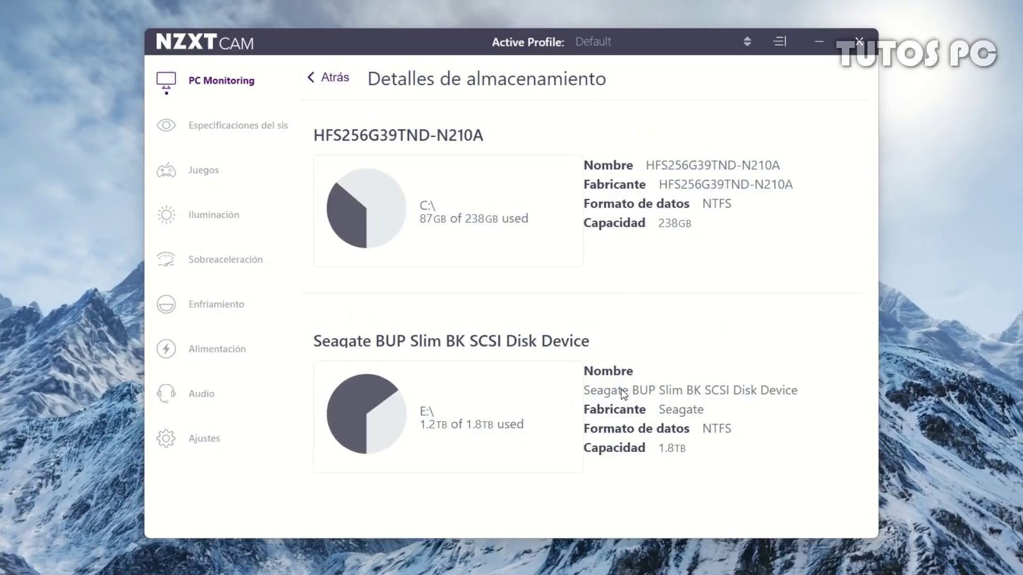
pyautogui.click(318, 91)
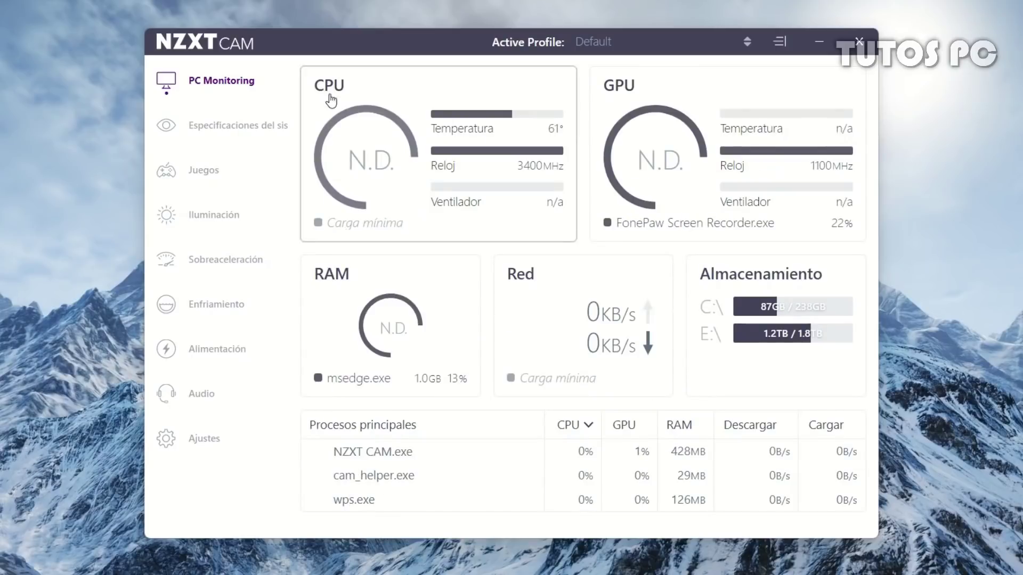
# Sort the main processes by name, examine the full process list and return to the overview
pyautogui.click(743, 431)
pyautogui.click(474, 426)
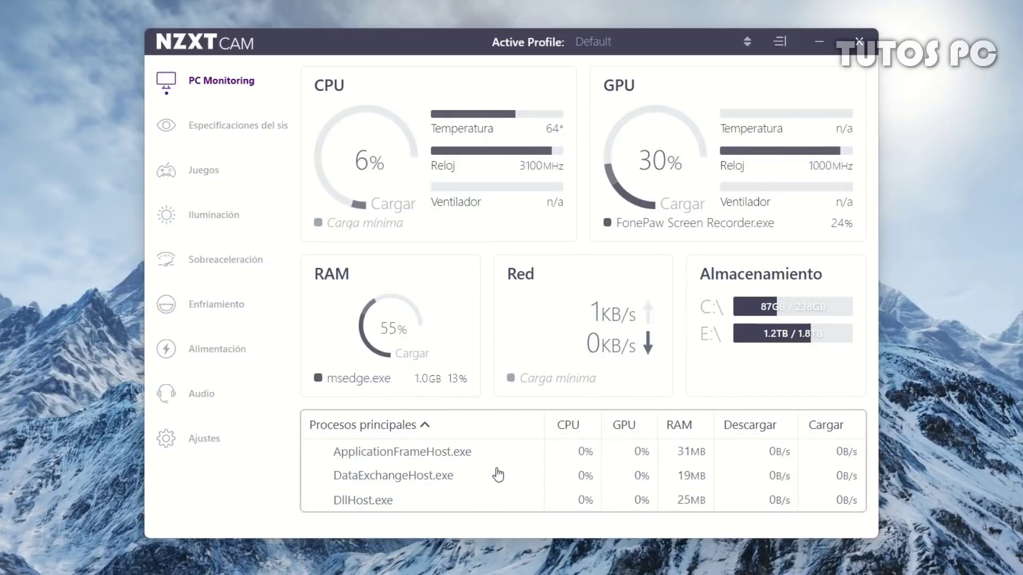
pyautogui.click(498, 475)
pyautogui.click(606, 337)
pyautogui.scroll(-12, 608, 331)
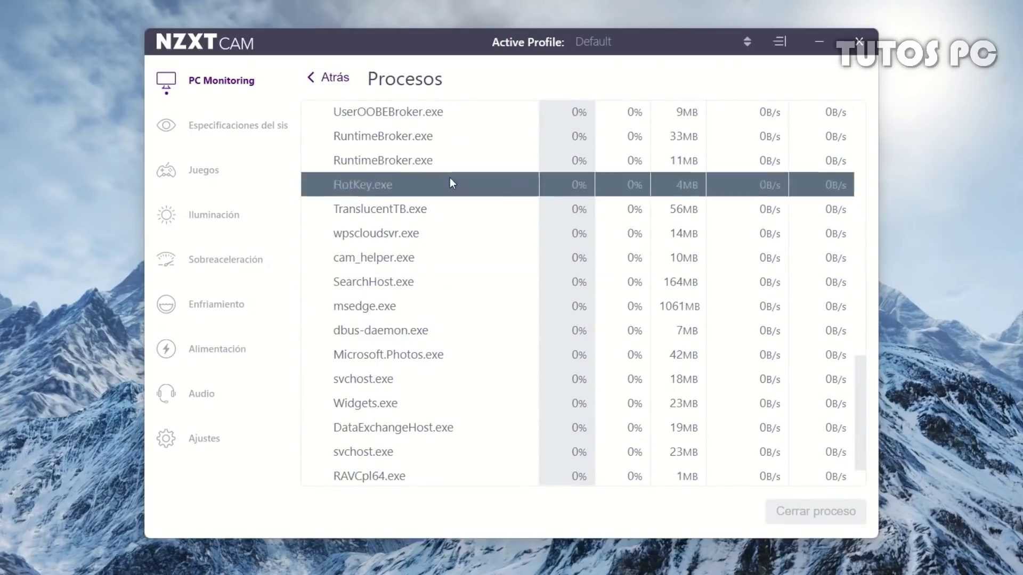
pyautogui.click(331, 78)
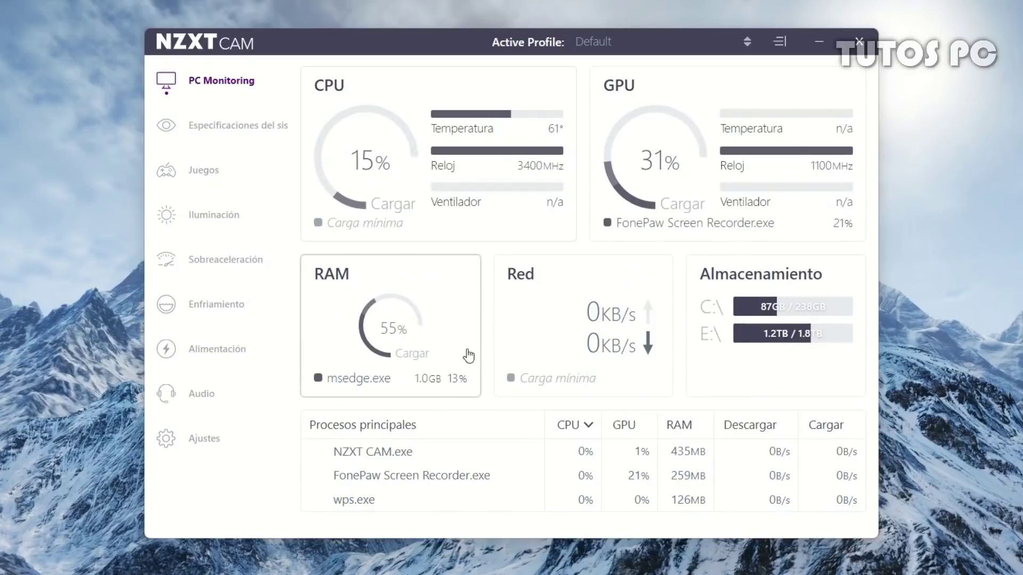
# Examine the system specifications page, then open the Juegos section
pyautogui.click(259, 134)
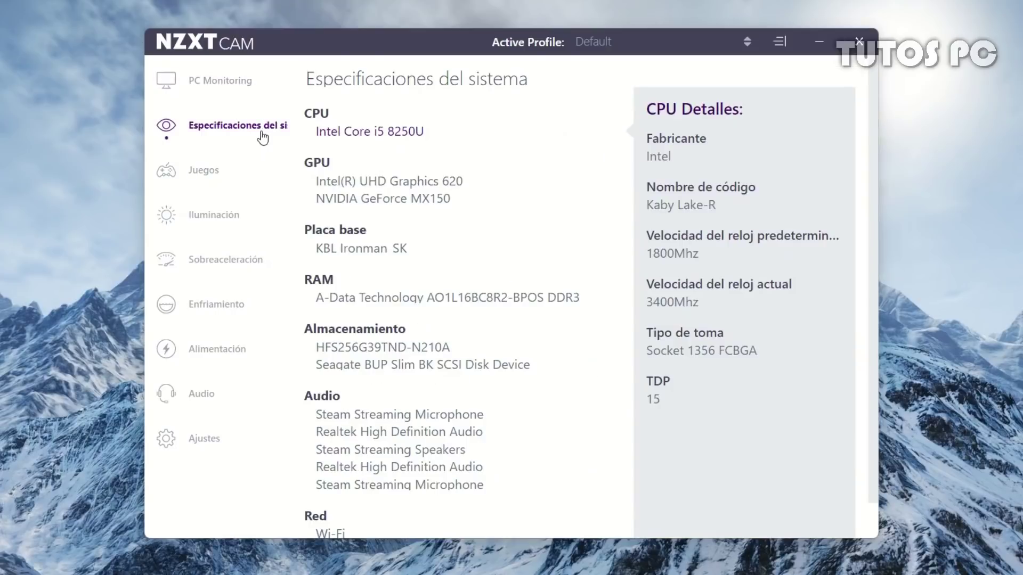
pyautogui.scroll(-2, 532, 193)
pyautogui.scroll(2, 534, 194)
pyautogui.click(200, 177)
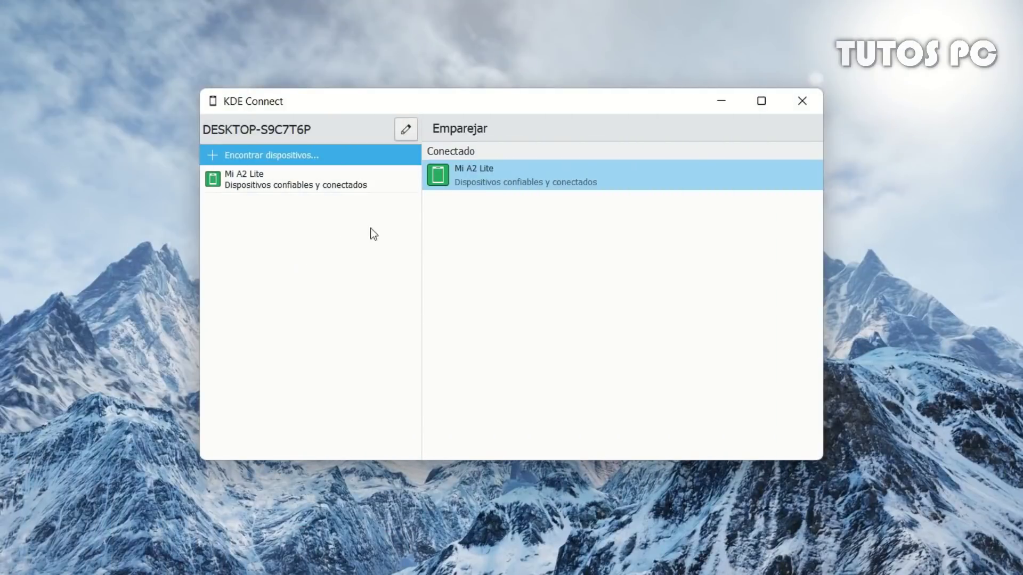
# Open the Mi A2 Lite device in KDE Connect, review its plugin settings and go back
pyautogui.click(354, 179)
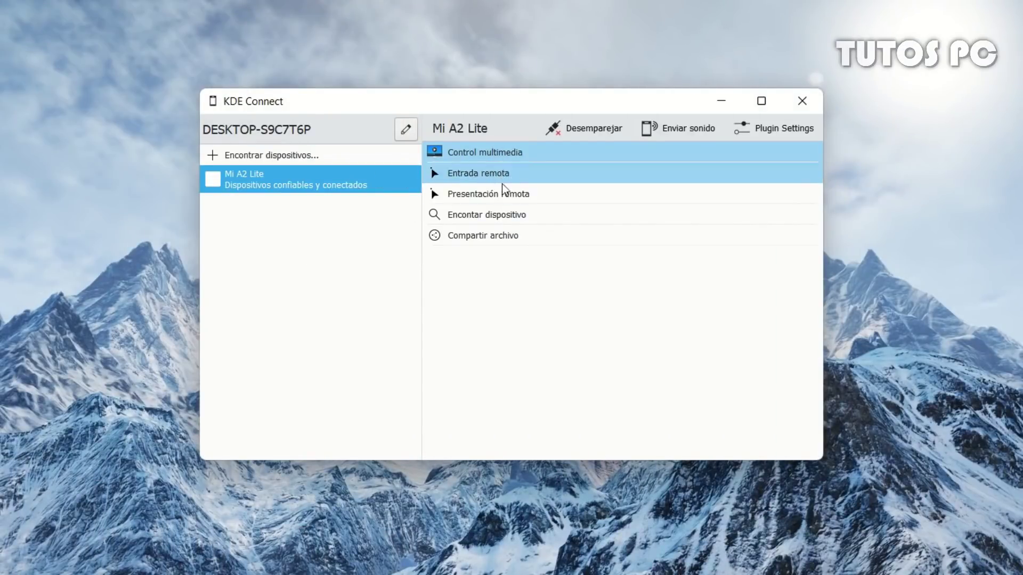
pyautogui.click(773, 129)
pyautogui.moveTo(816, 155); pyautogui.dragTo(820, 340)
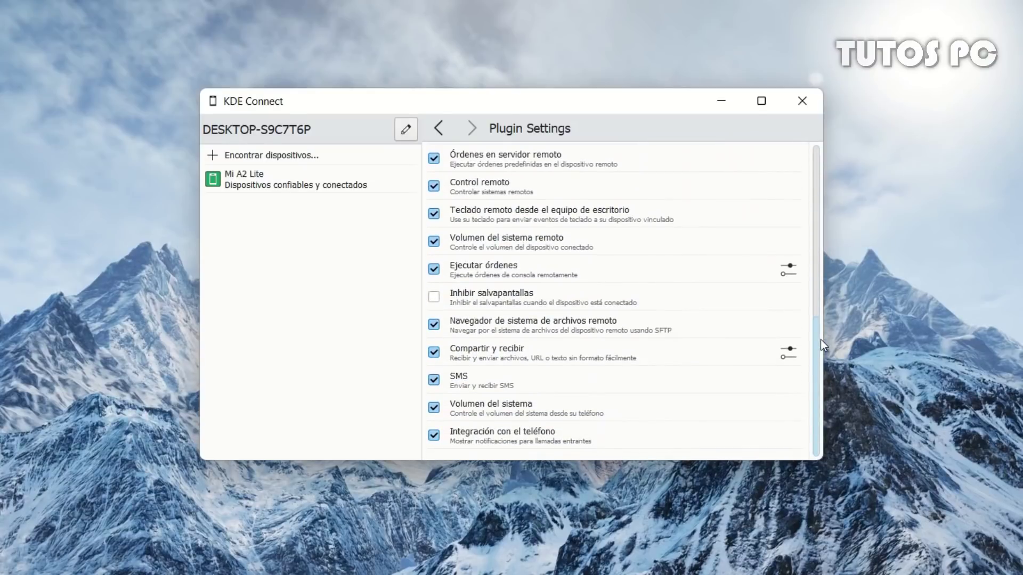
pyautogui.click(432, 129)
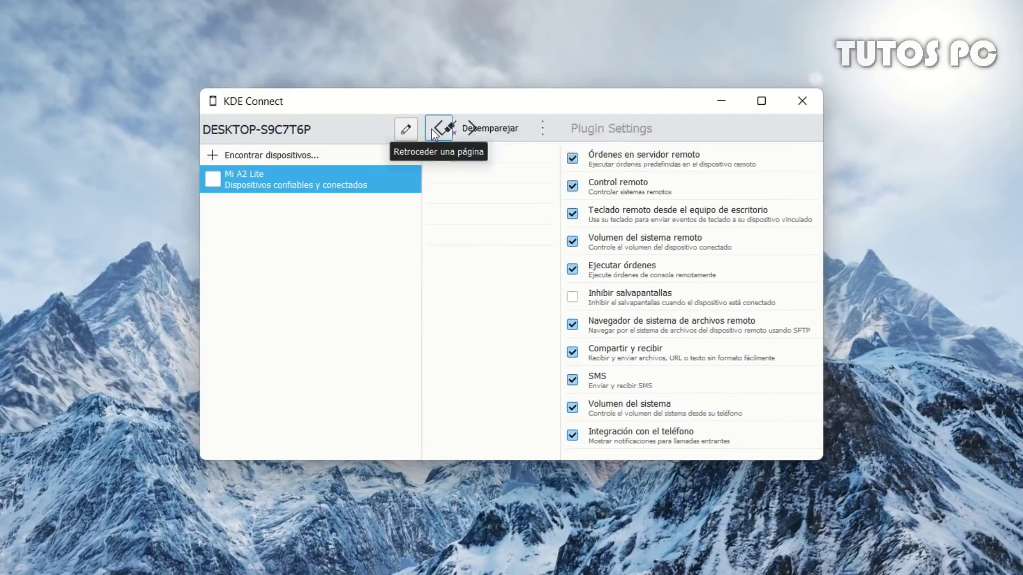